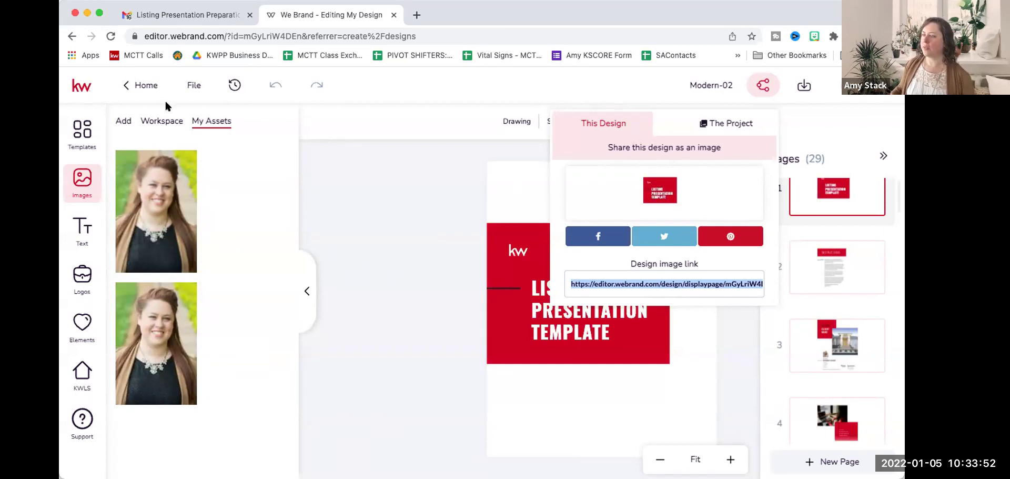
# Step: Close the Modern-02 sharing options and return to the Command Designs list
pyautogui.click(763, 85)
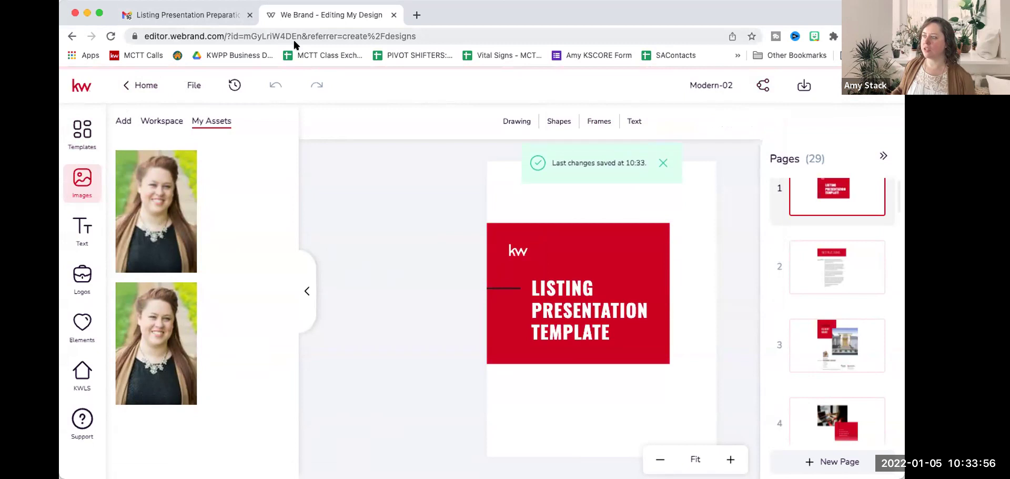
pyautogui.click(204, 14)
# Step: Close the extra Gmail tab and go to the KW Command home dashboard
pyautogui.press('super+w')
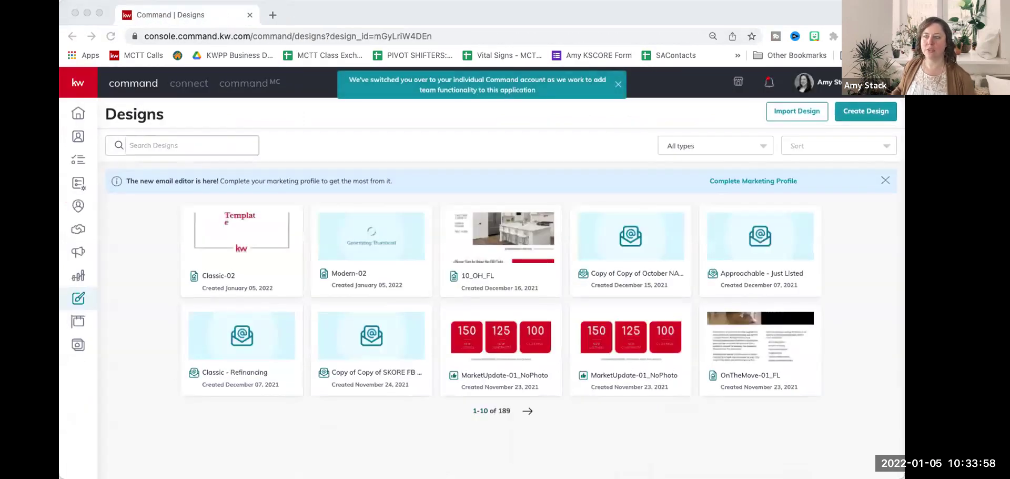
pyautogui.click(74, 113)
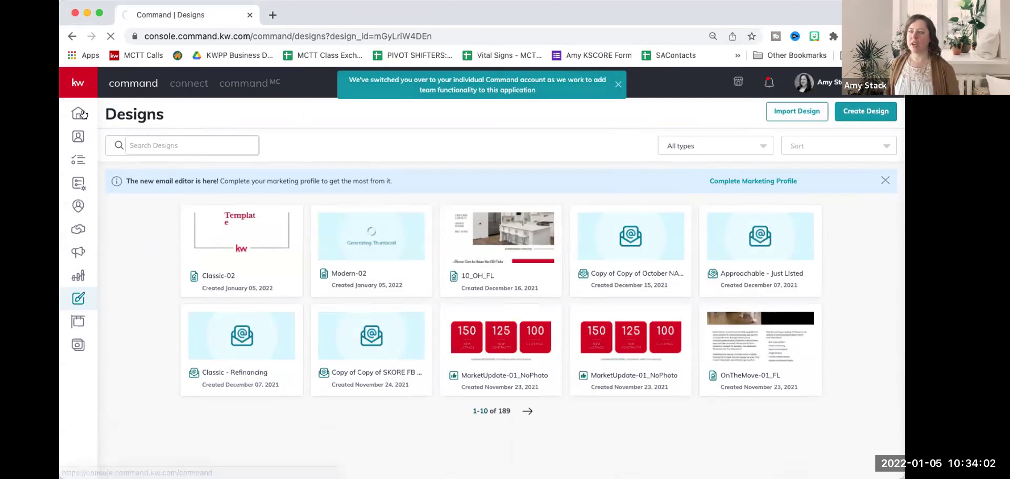
pyautogui.click(74, 113)
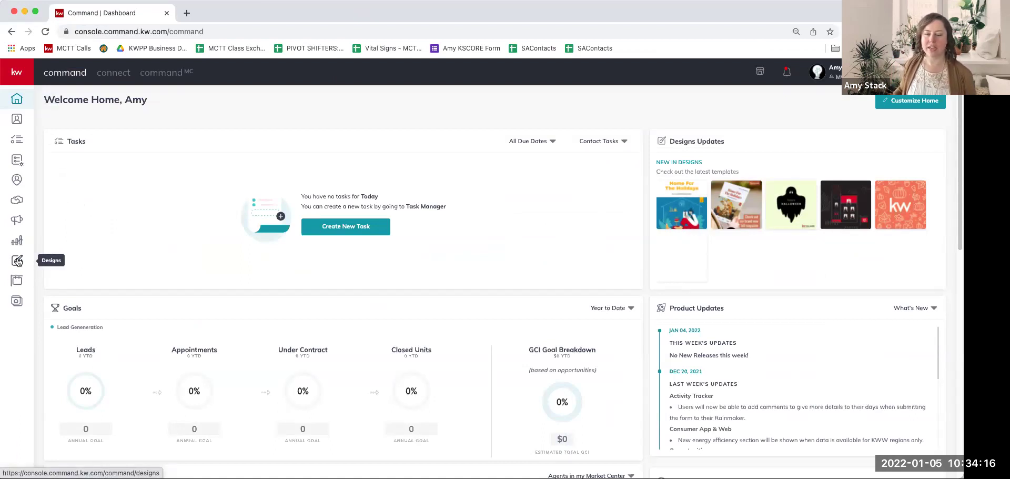
# Step: Open the saved Designs list showing the red Modern-02 design, then start Create Design
pyautogui.click(17, 261)
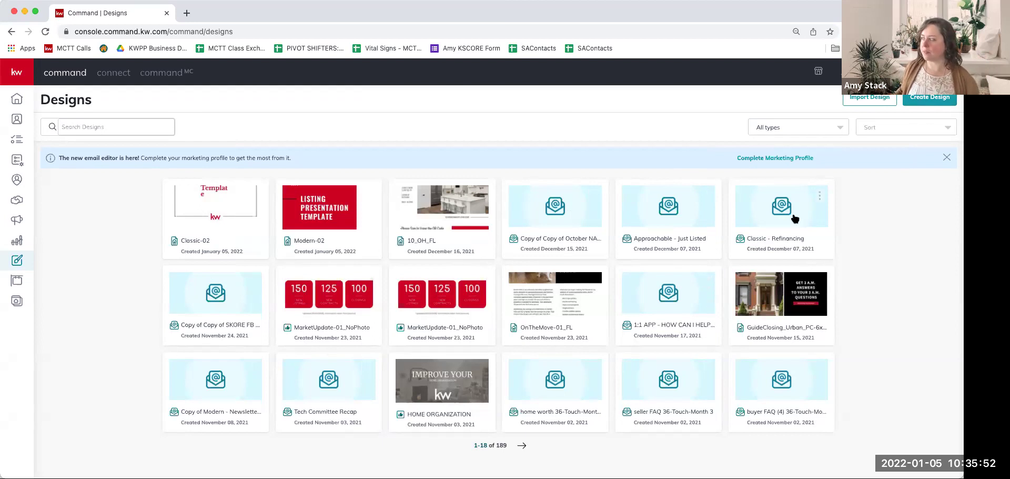
pyautogui.click(940, 102)
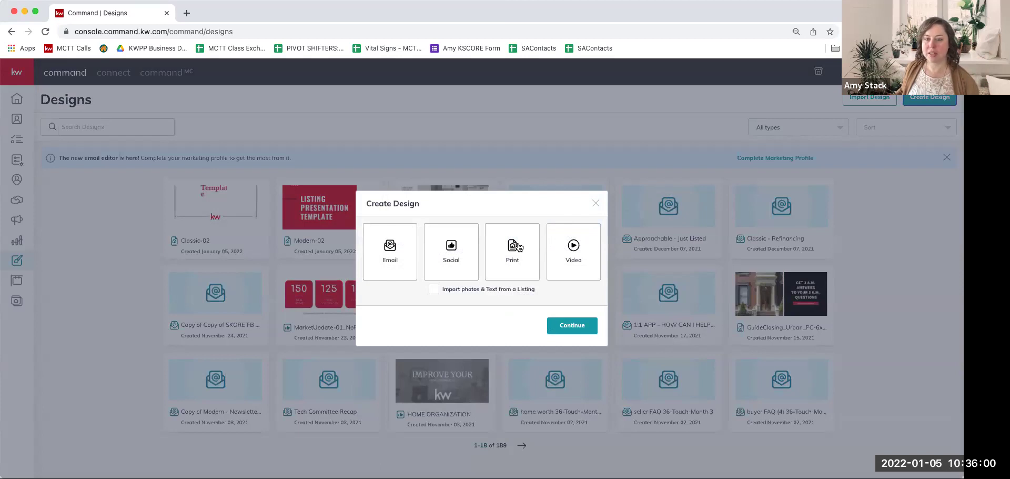
# Step: Choose the Print design type and continue to the Listing Presentation templates
pyautogui.click(518, 247)
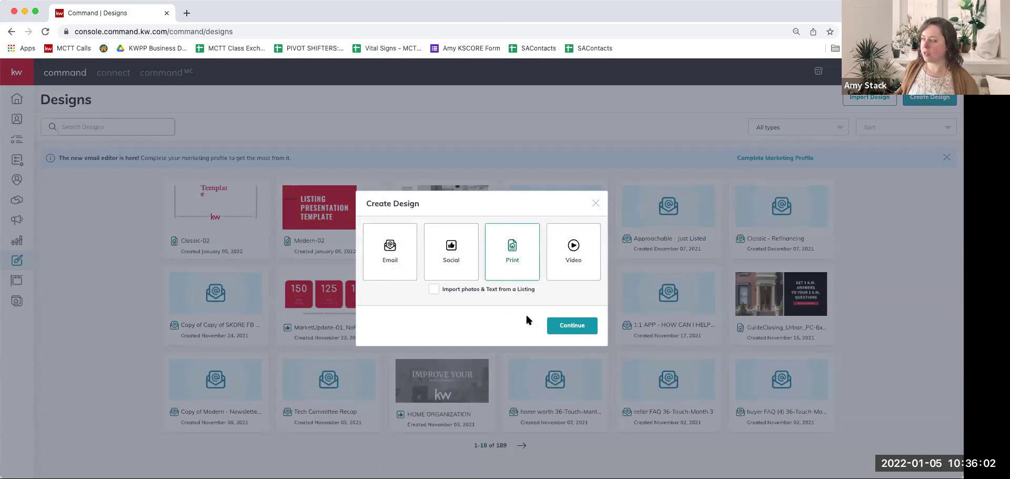
pyautogui.click(572, 326)
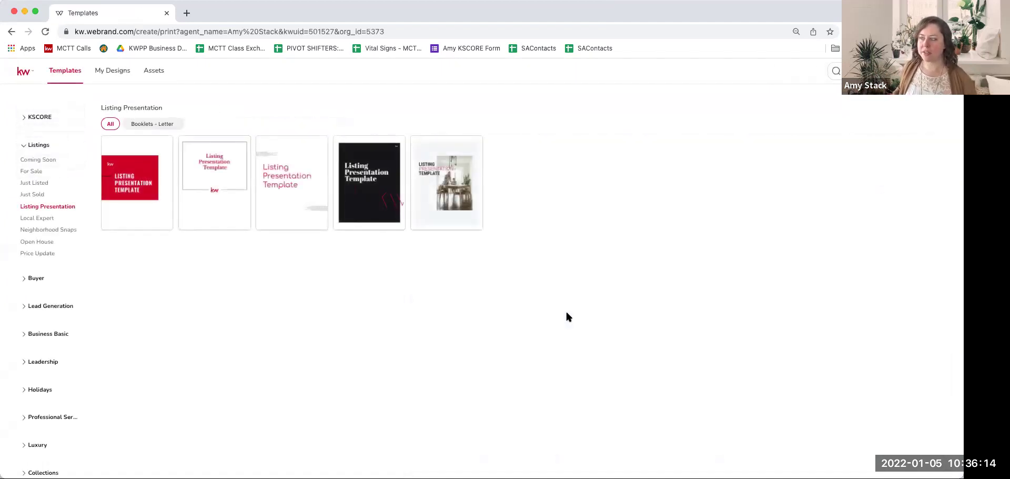
pyautogui.moveTo(156, 177)
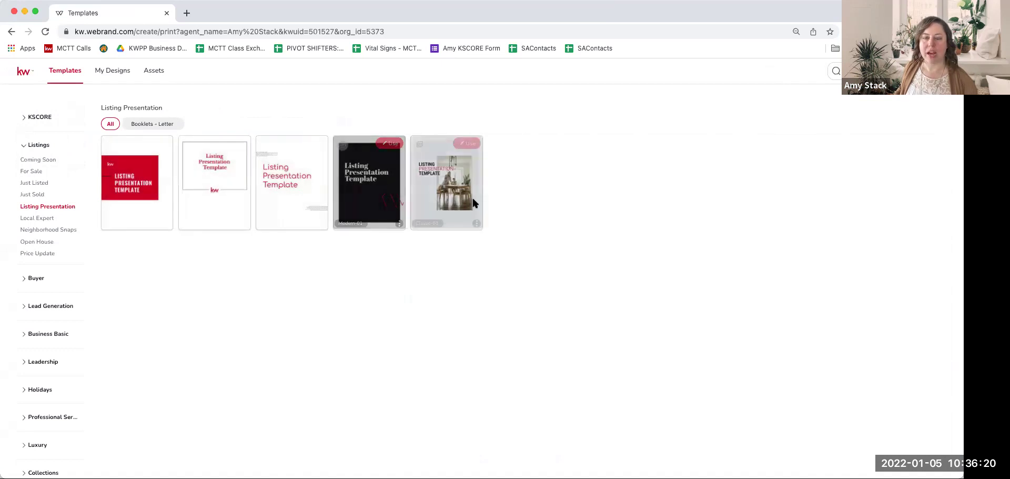
pyautogui.moveTo(152, 200)
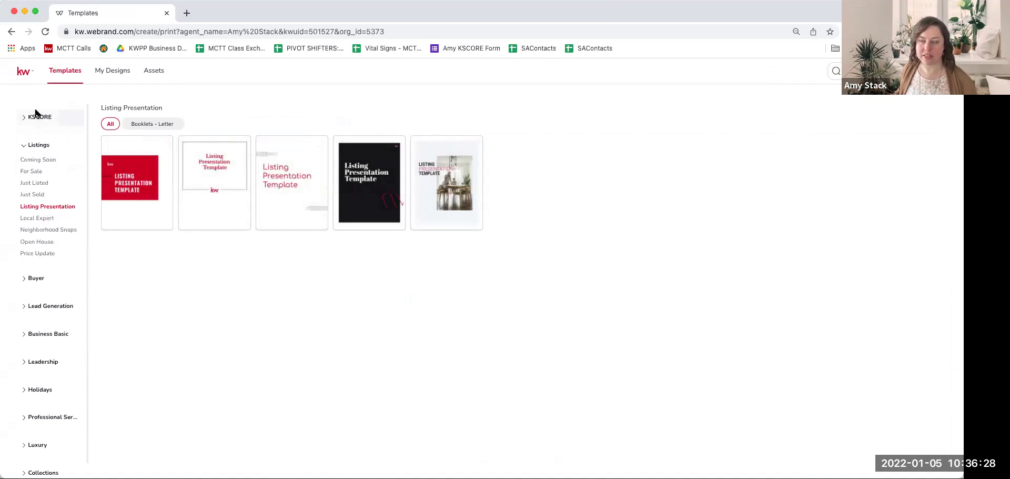
pyautogui.click(23, 145)
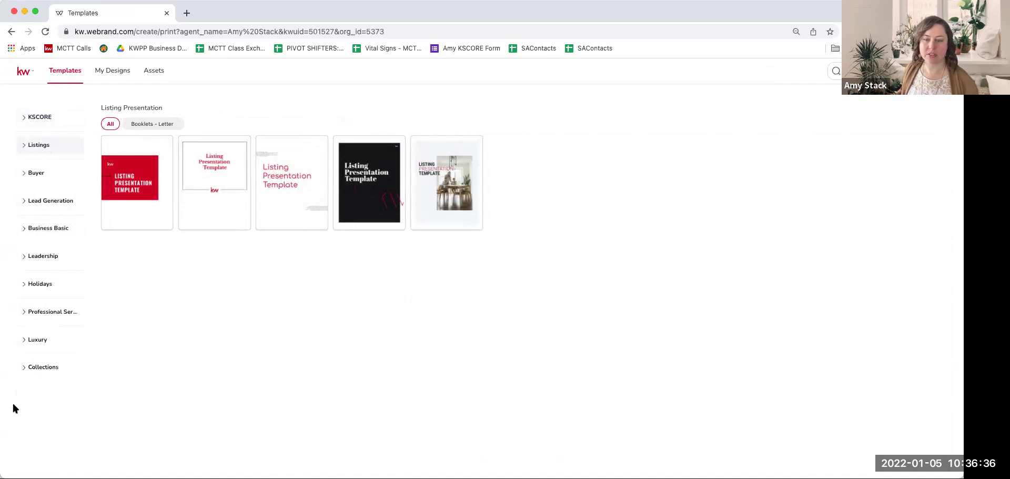
pyautogui.click(38, 150)
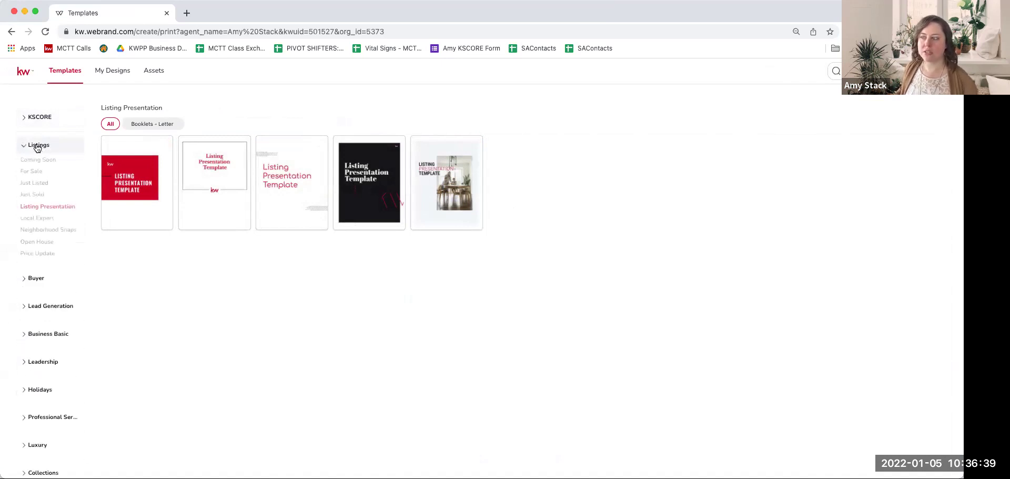
pyautogui.click(37, 207)
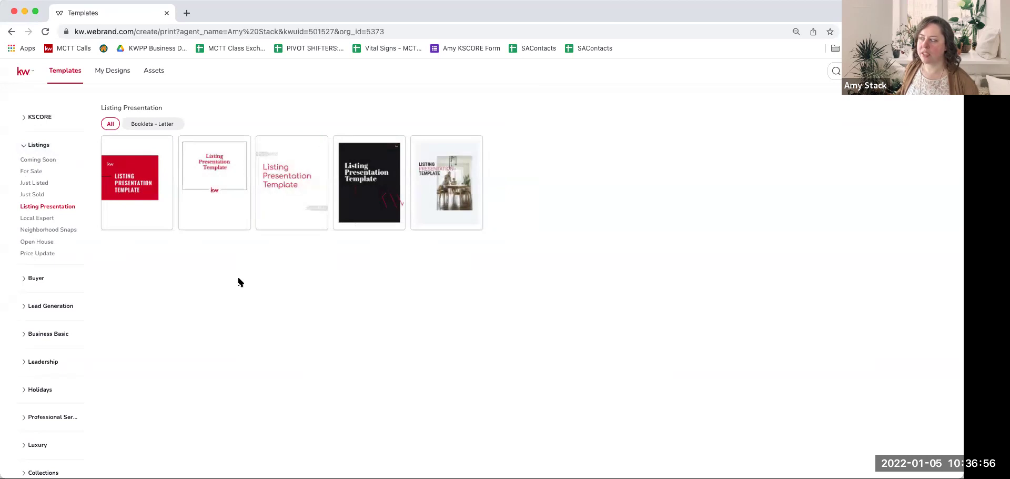
# Step: Show the Open House templates and browse the door hangers, flyers and postcards
pyautogui.click(45, 244)
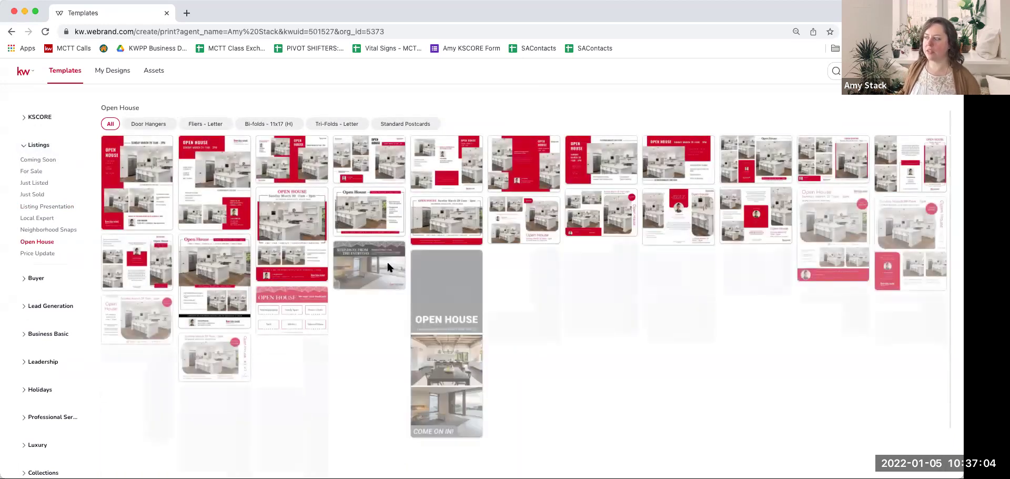
pyautogui.scroll(-1, 358, 347)
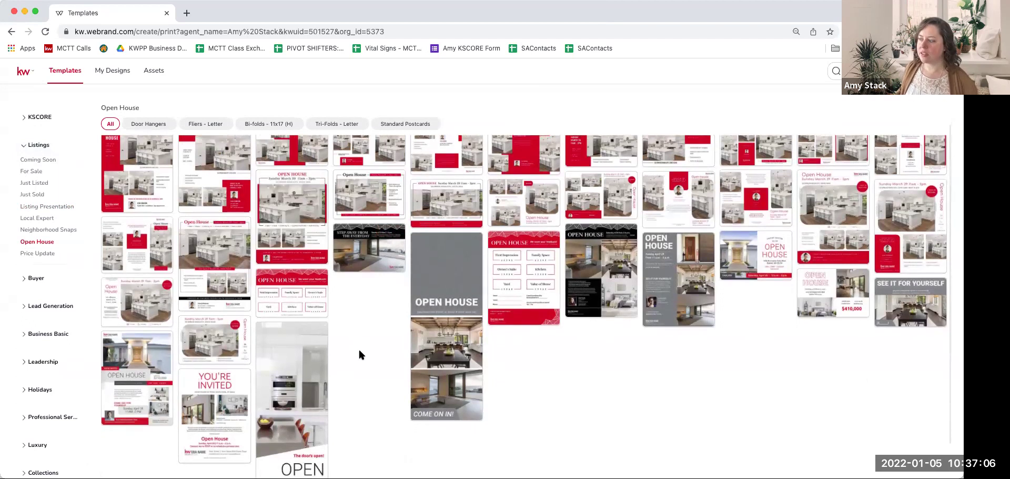
pyautogui.scroll(1, 359, 350)
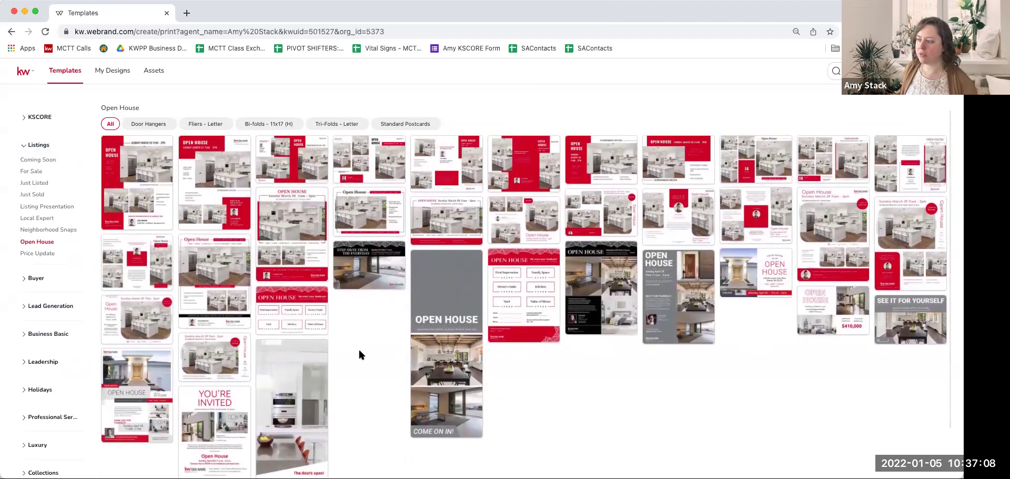
pyautogui.moveTo(114, 307)
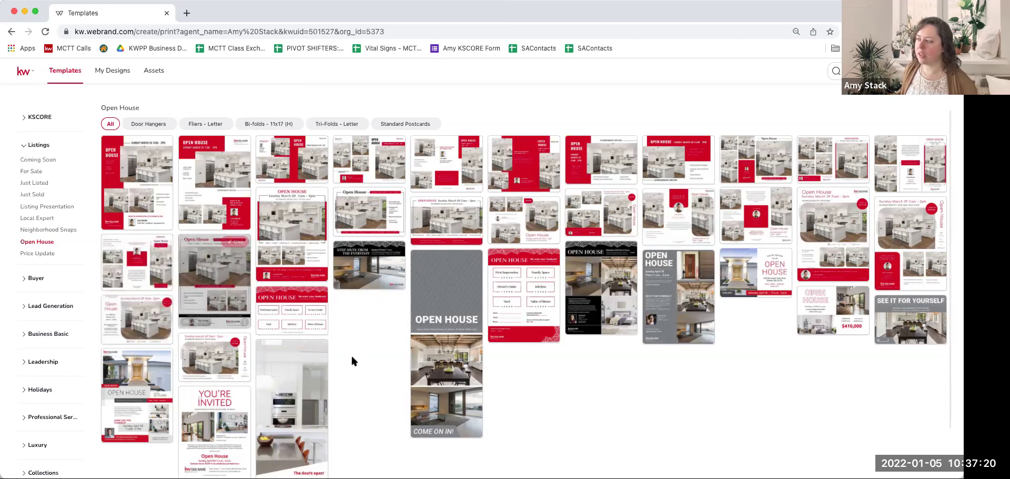
# Step: Return to Listing Presentation templates and use the red Modern-02 template
pyautogui.click(55, 207)
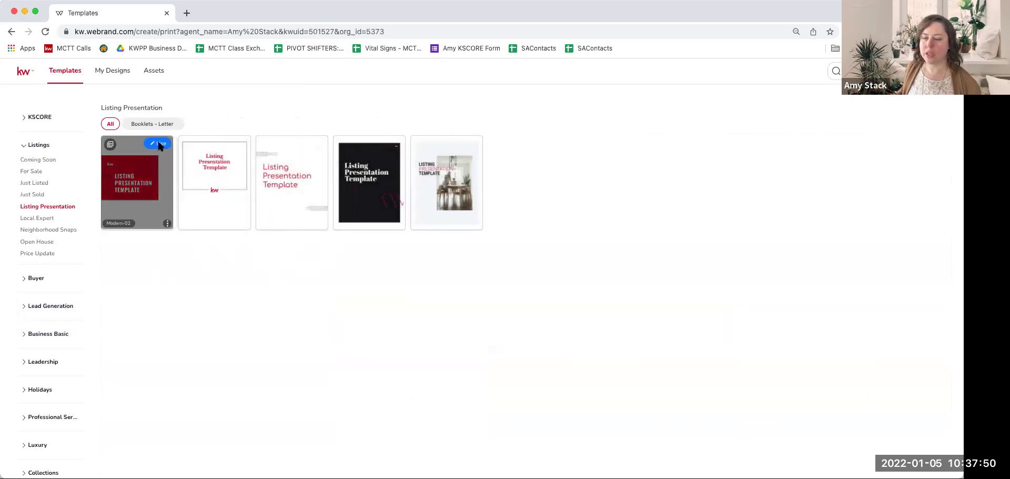
pyautogui.click(157, 143)
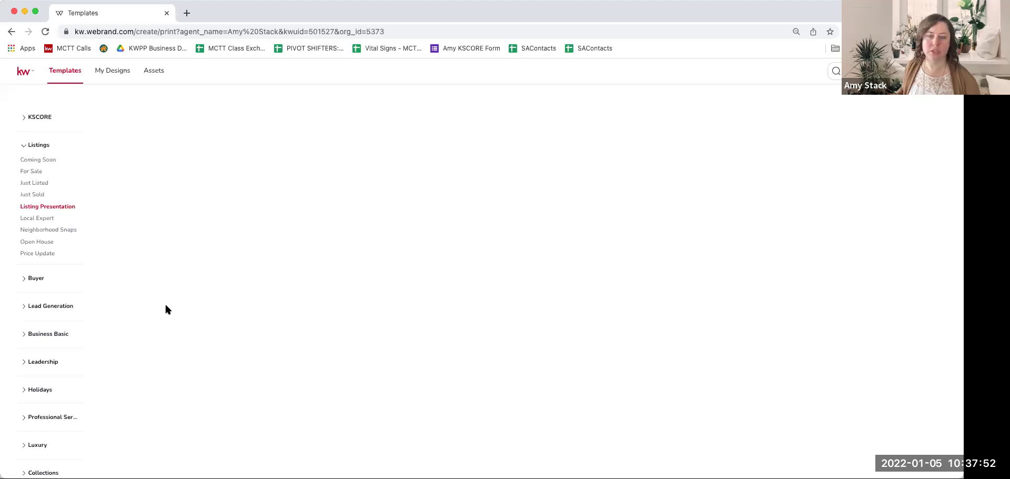
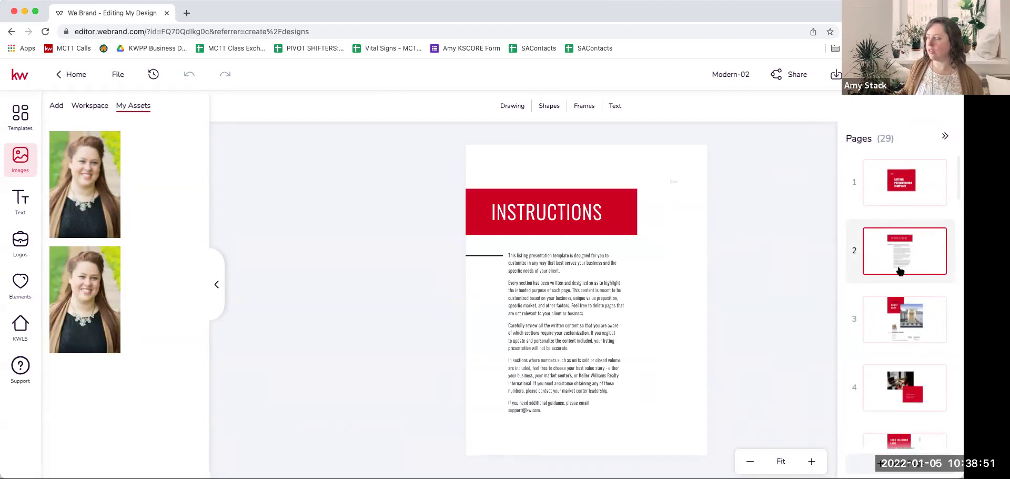
# Step: Step through pages 3 to 7, from the Client Name cover to Comparable Properties
pyautogui.click(901, 324)
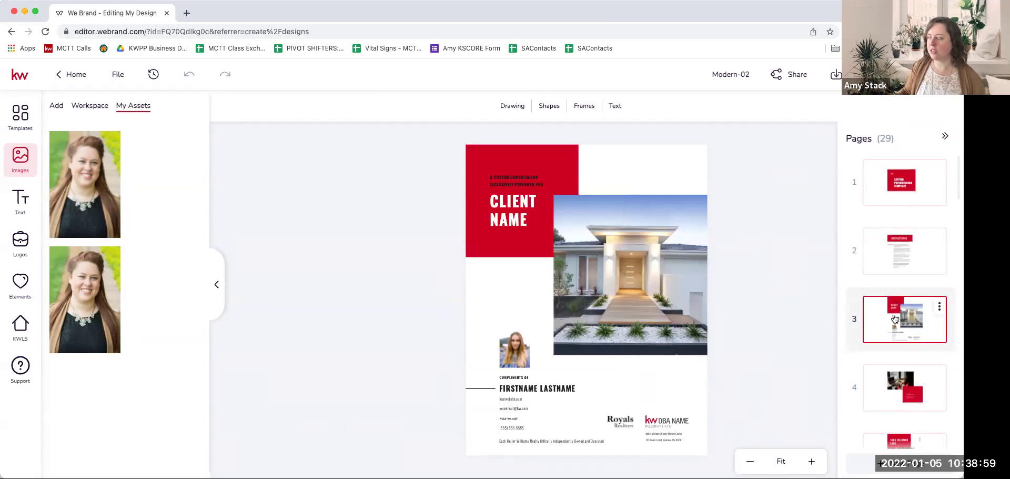
pyautogui.scroll(1, 889, 337)
pyautogui.scroll(-2, 889, 337)
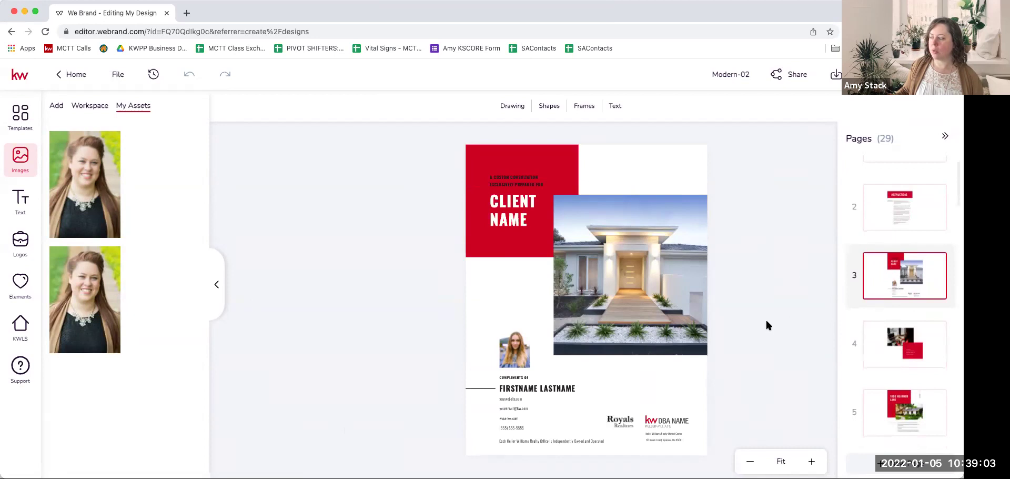
pyautogui.click(896, 343)
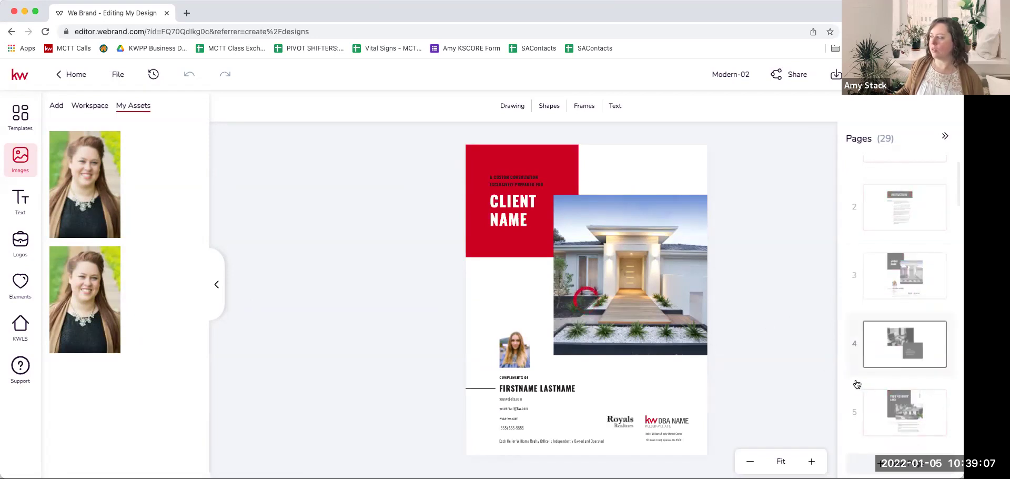
pyautogui.scroll(-2, 887, 397)
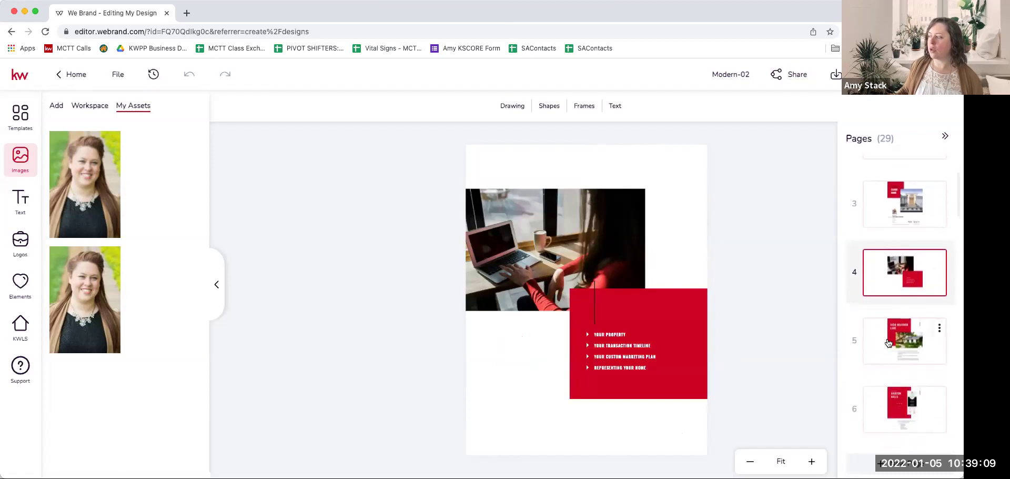
pyautogui.click(888, 341)
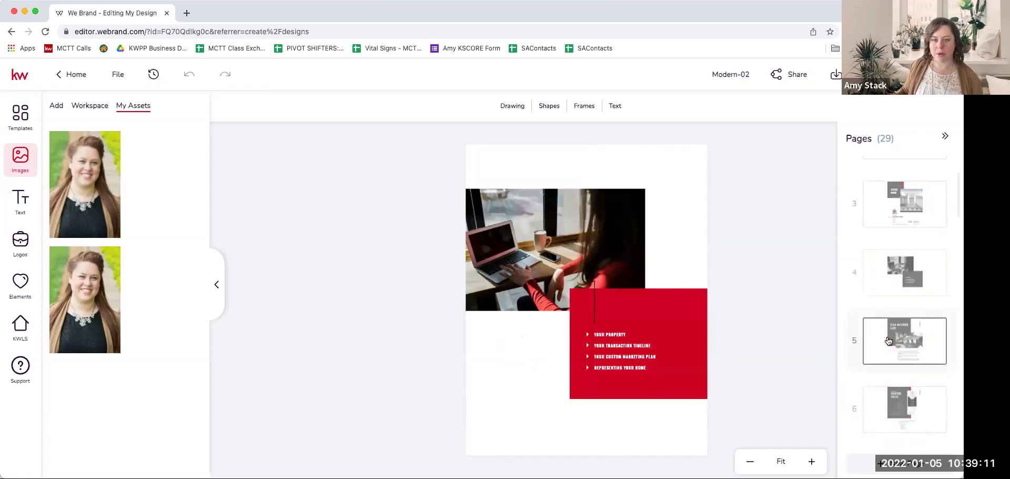
pyautogui.scroll(-1, 868, 372)
pyautogui.click(859, 372)
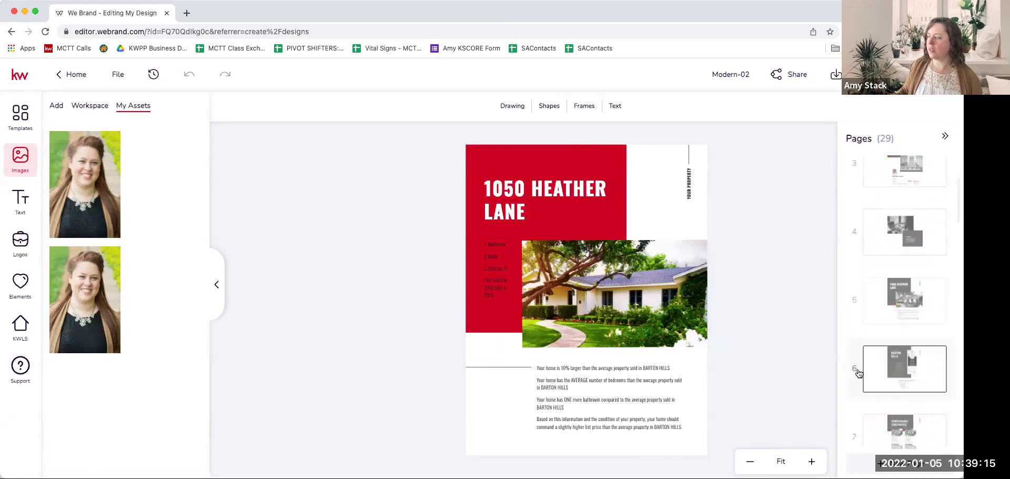
pyautogui.scroll(-1, 855, 366)
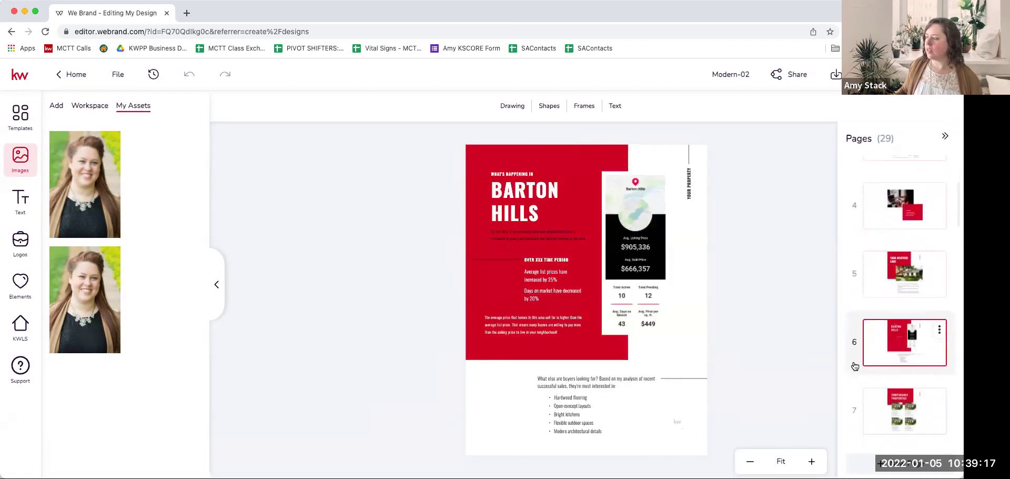
pyautogui.click(911, 409)
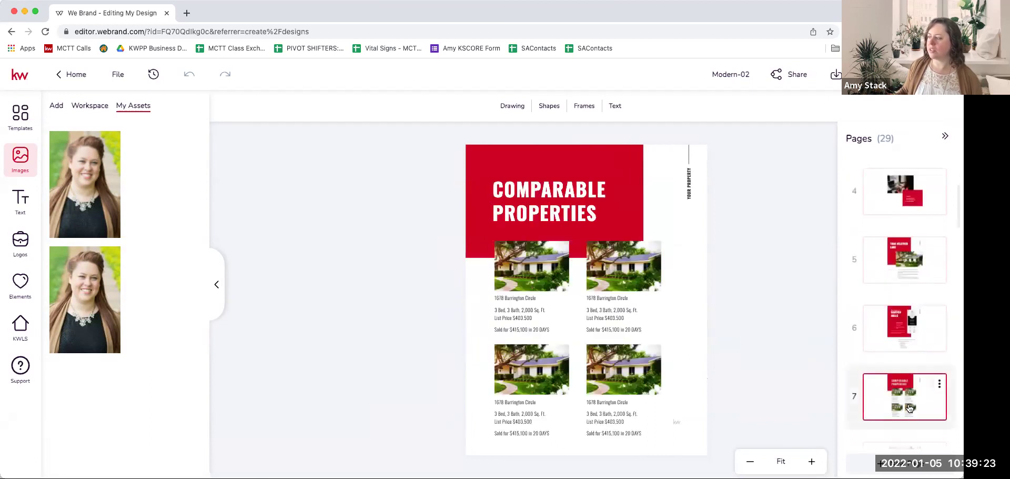
# Step: Continue through pages 8 to 11, ending on Finding Your Buyer
pyautogui.scroll(-3, 909, 405)
pyautogui.click(898, 334)
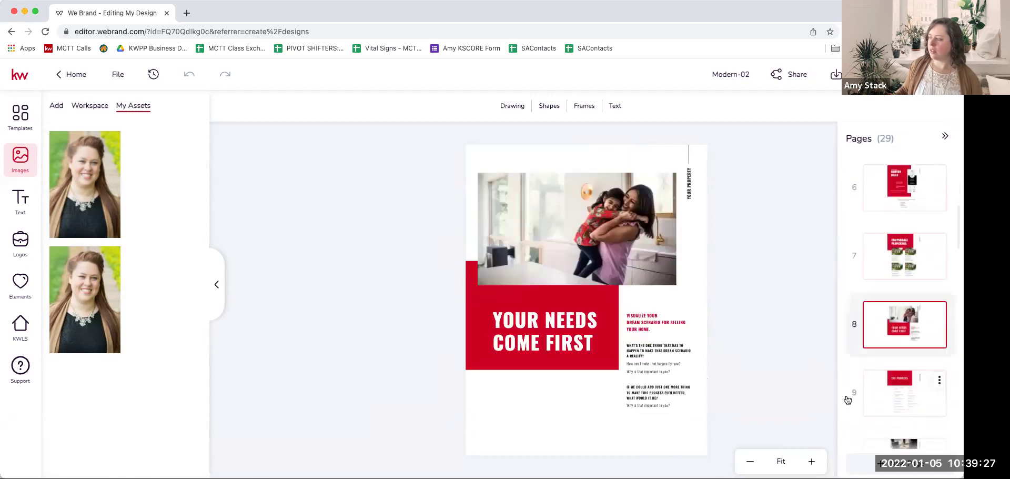
pyautogui.click(932, 410)
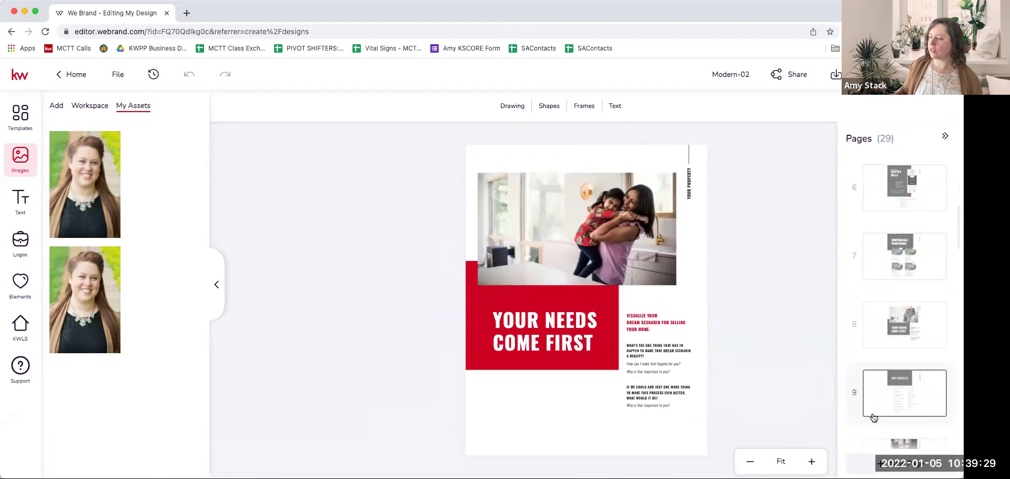
pyautogui.scroll(-3, 873, 410)
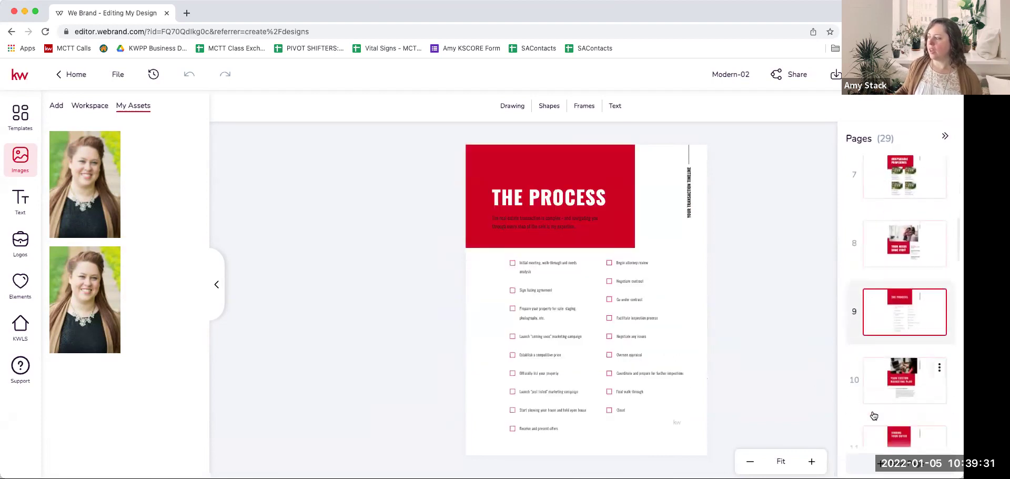
pyautogui.click(899, 343)
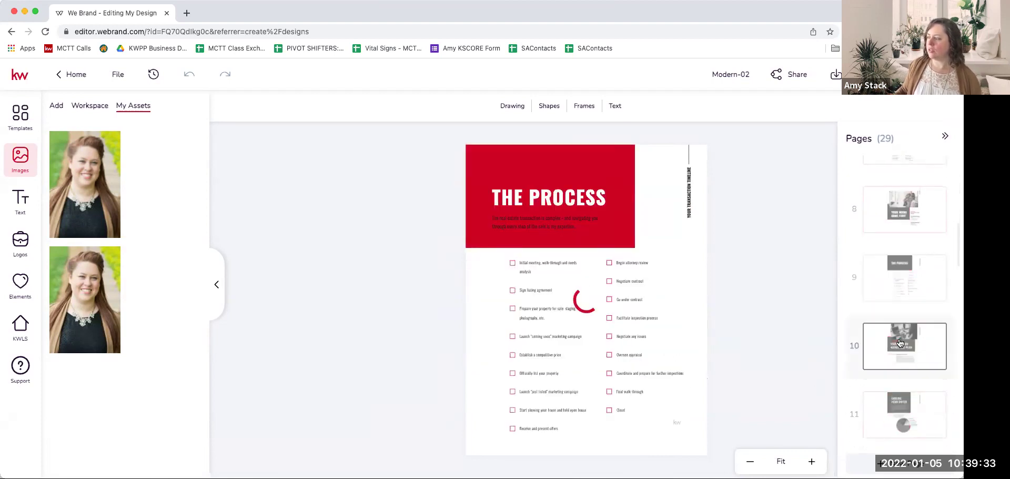
pyautogui.scroll(-2, 900, 388)
pyautogui.click(901, 358)
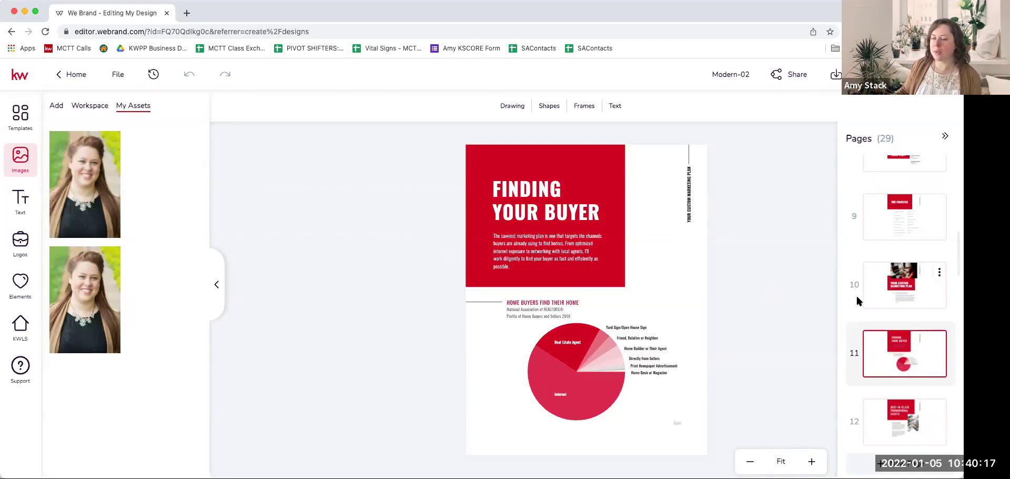
# Step: Scroll the page list back up and reopen page 7, Comparable Properties
pyautogui.scroll(3, 858, 296)
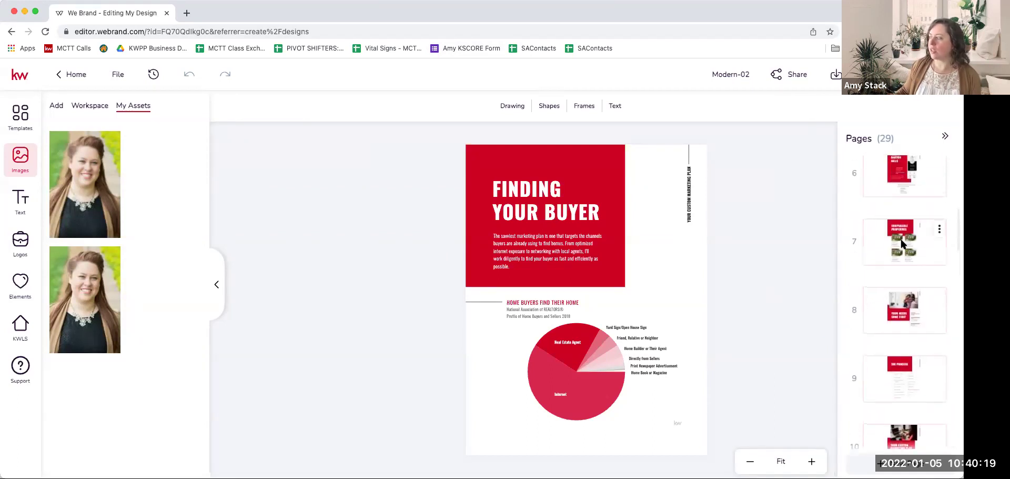
pyautogui.click(903, 244)
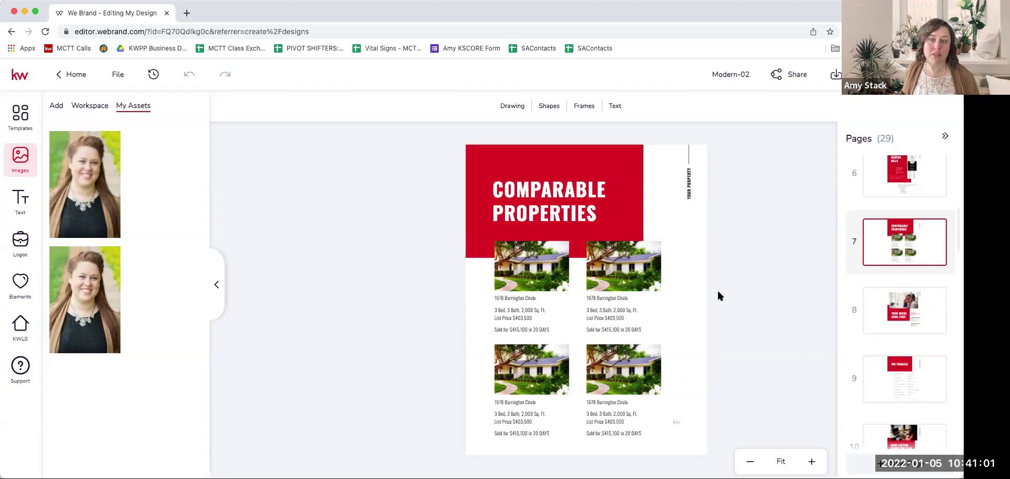
# Step: Bring up page 7's options menu and dismiss it without deleting the page
pyautogui.moveTo(942, 252)
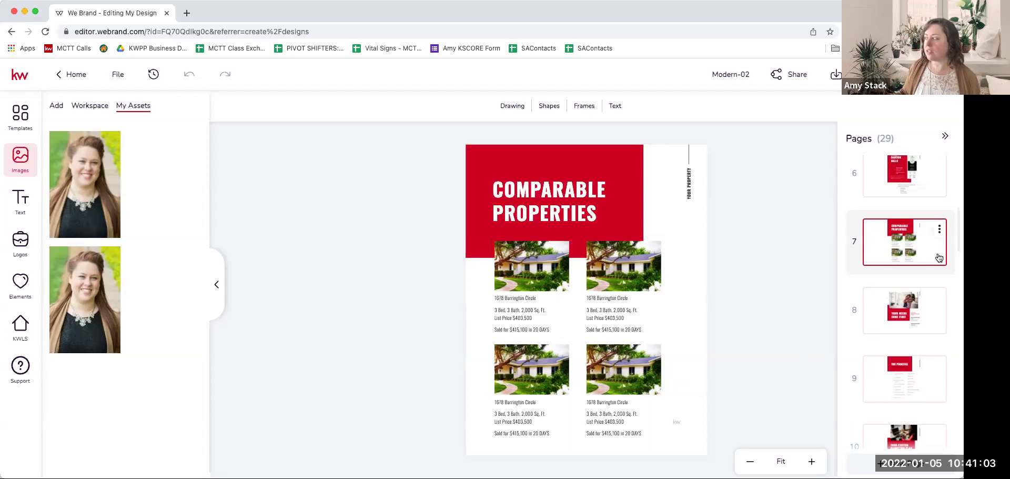
pyautogui.click(941, 231)
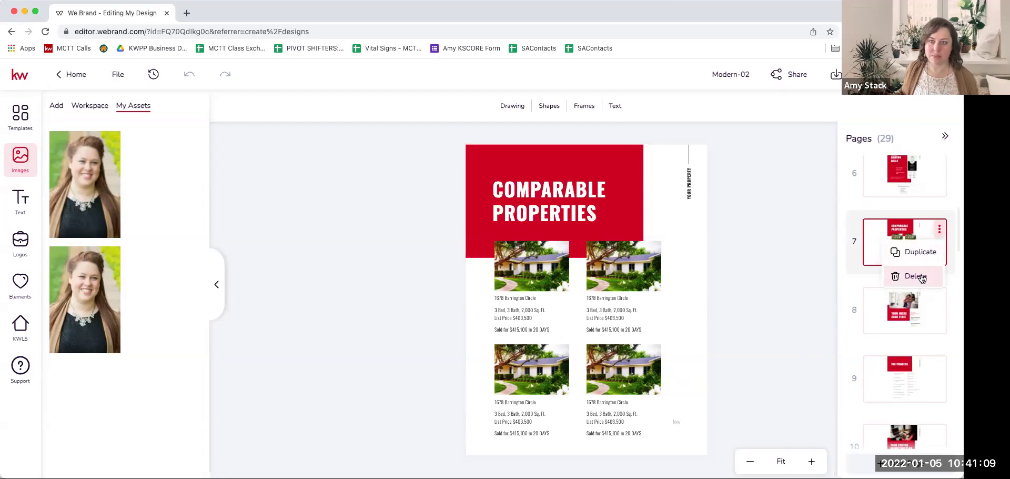
pyautogui.click(796, 288)
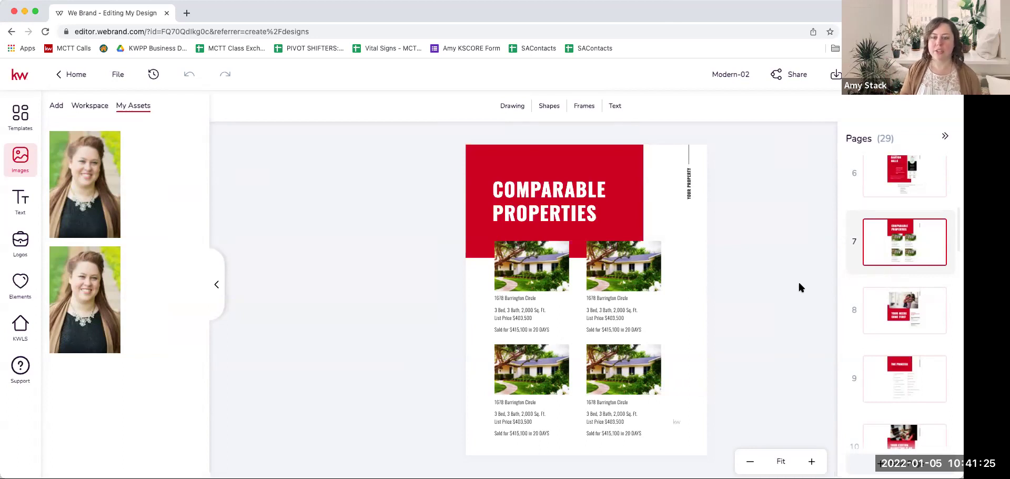
# Step: Show page 13, Your Media Plan, on the canvas
pyautogui.scroll(-5, 936, 321)
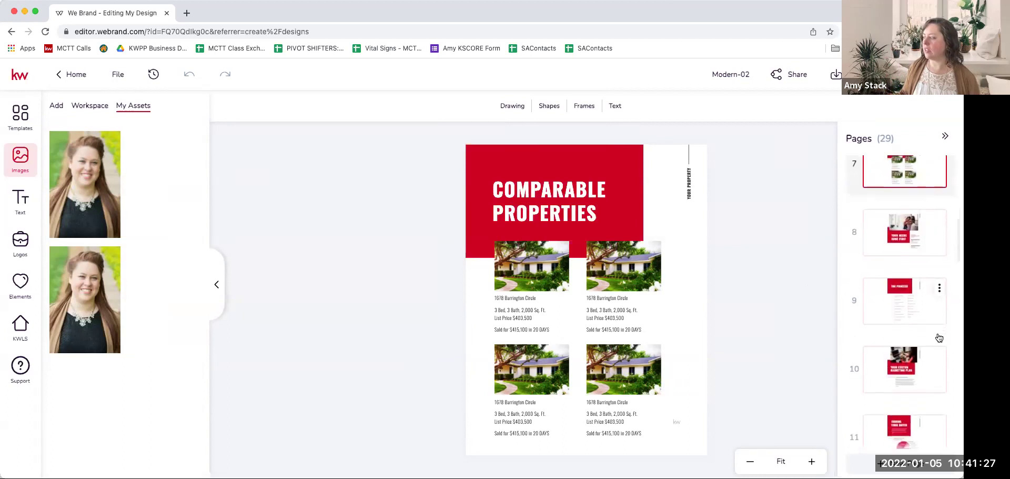
pyautogui.scroll(-2, 938, 339)
pyautogui.click(911, 348)
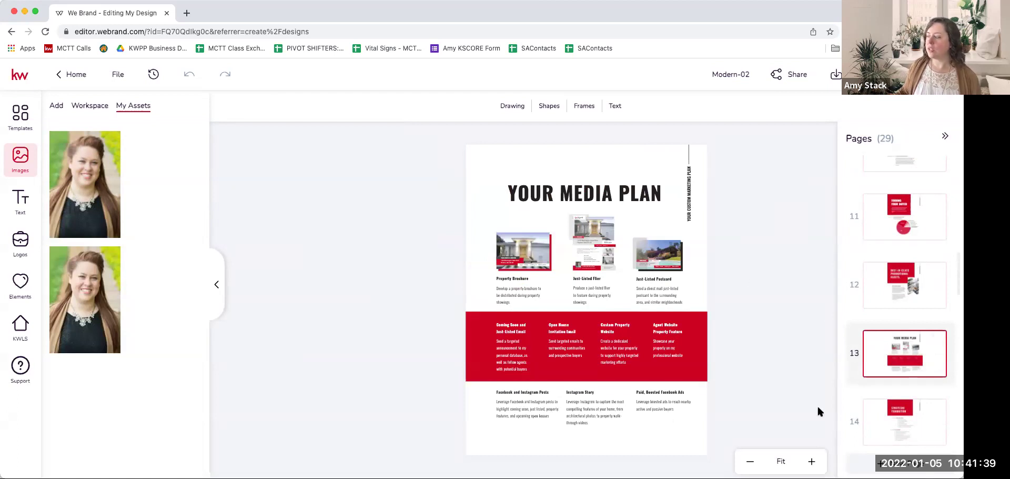
# Step: Zoom the Your Media Plan page in to about 123%
pyautogui.click(814, 460)
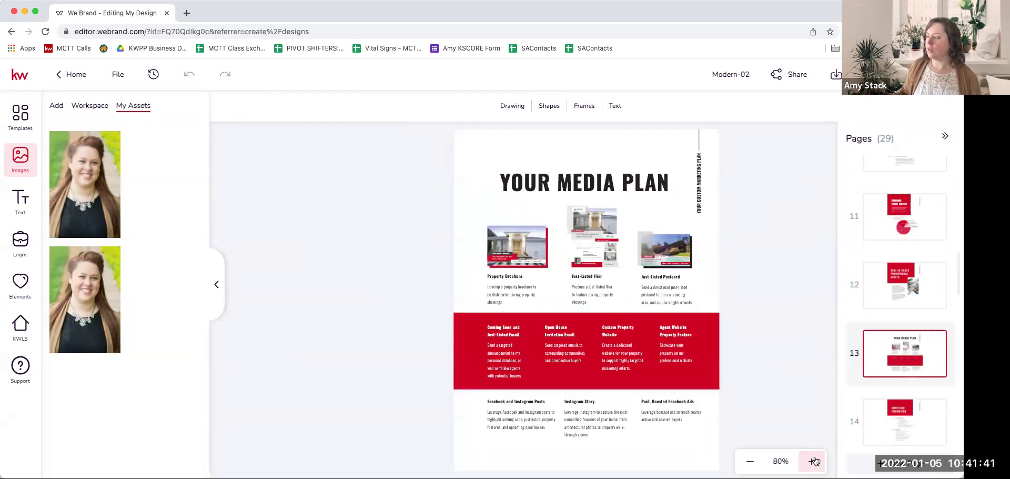
pyautogui.click(814, 460)
pyautogui.click(815, 461)
pyautogui.click(814, 461)
pyautogui.click(814, 461)
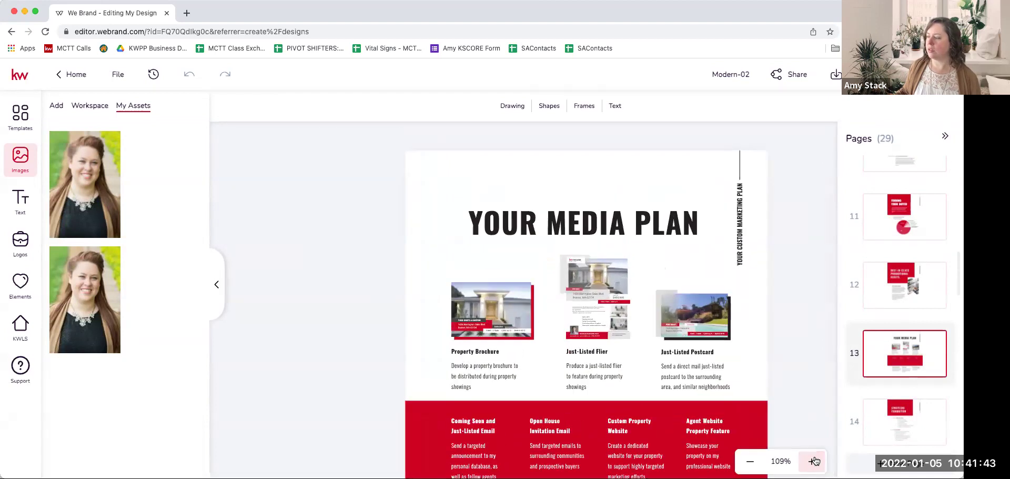
pyautogui.click(815, 461)
pyautogui.click(815, 460)
pyautogui.scroll(-5, 779, 410)
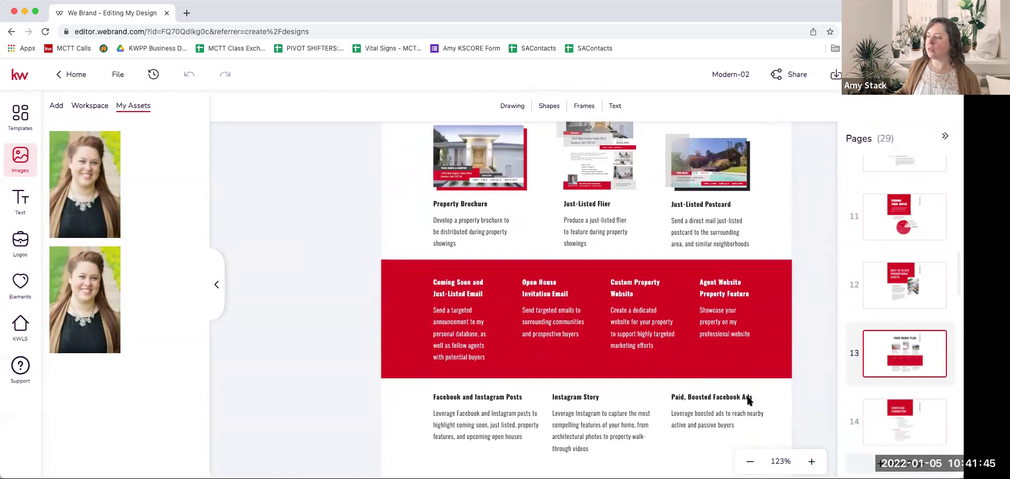
pyautogui.scroll(3, 748, 400)
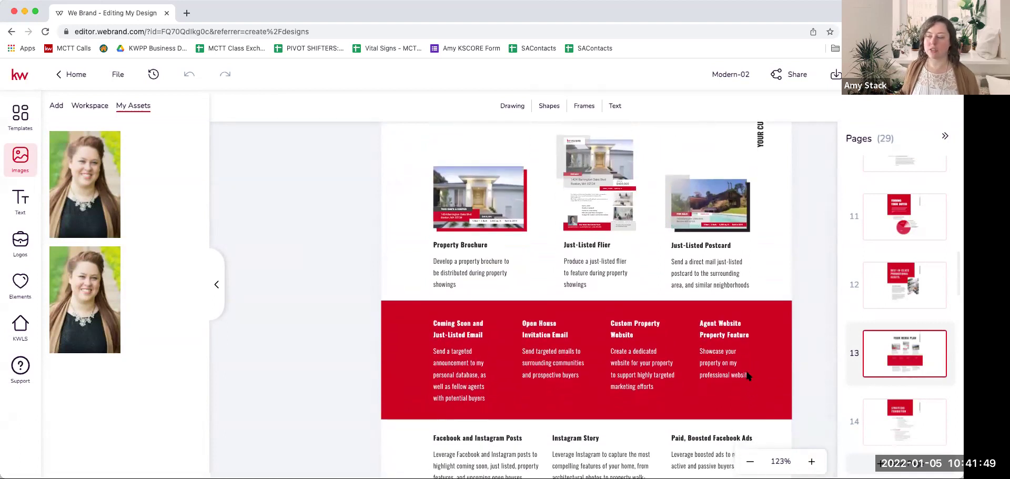
pyautogui.scroll(-1, 747, 374)
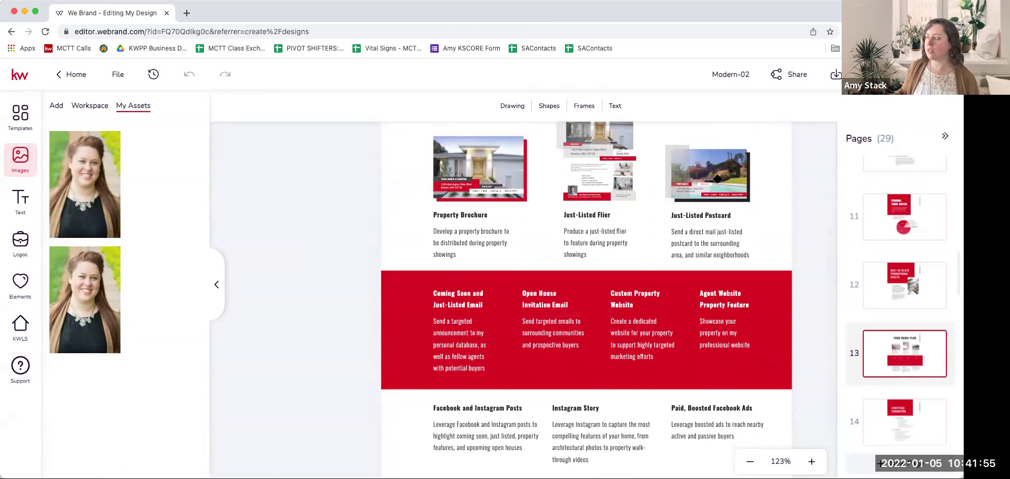
# Step: Move and delete the placeholder images in the Just-Listed Postcard mockup
pyautogui.click(717, 179)
pyautogui.moveTo(717, 180)
pyautogui.mouseDown()
pyautogui.moveTo(686, 169)
pyautogui.moveTo(702, 167)
pyautogui.mouseUp()
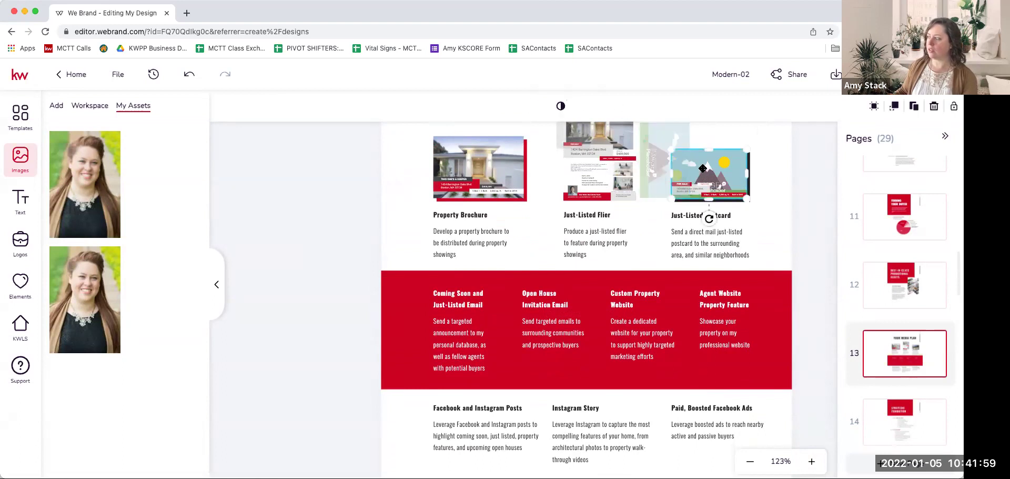
pyautogui.click(189, 74)
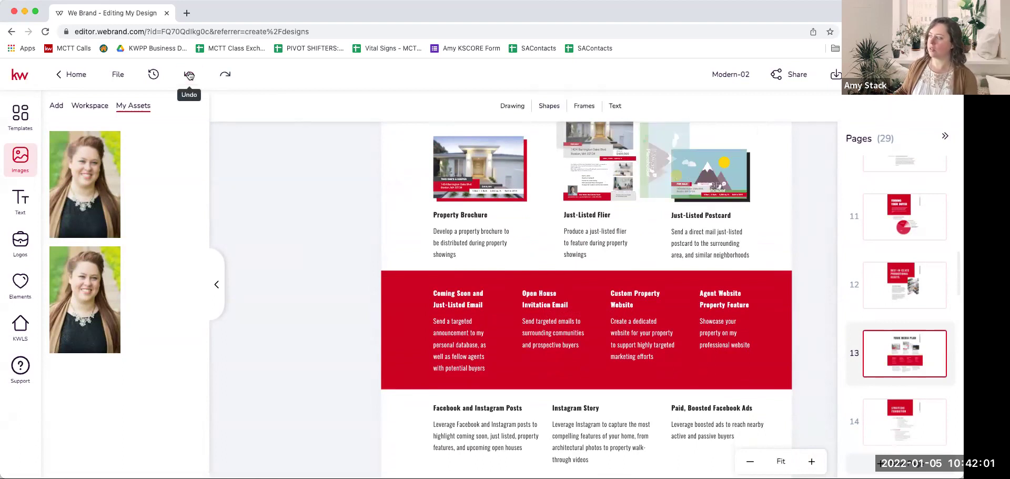
pyautogui.click(706, 157)
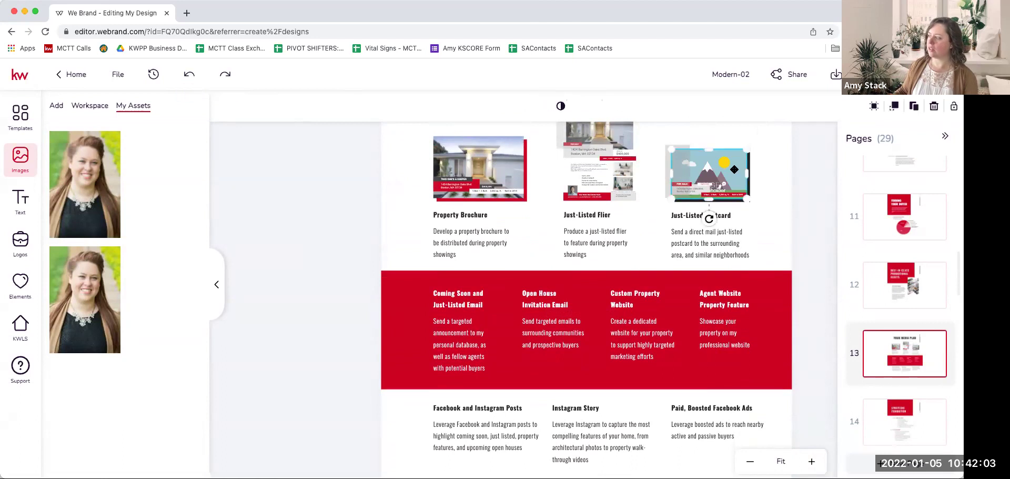
pyautogui.press('Delete')
pyautogui.click(666, 179)
pyautogui.moveTo(666, 179); pyautogui.dragTo(778, 193)
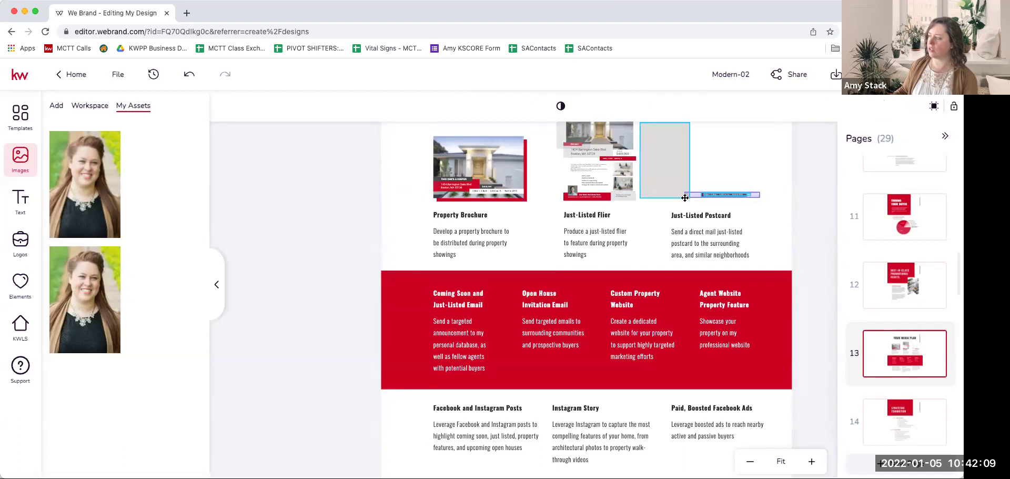
pyautogui.press('Delete')
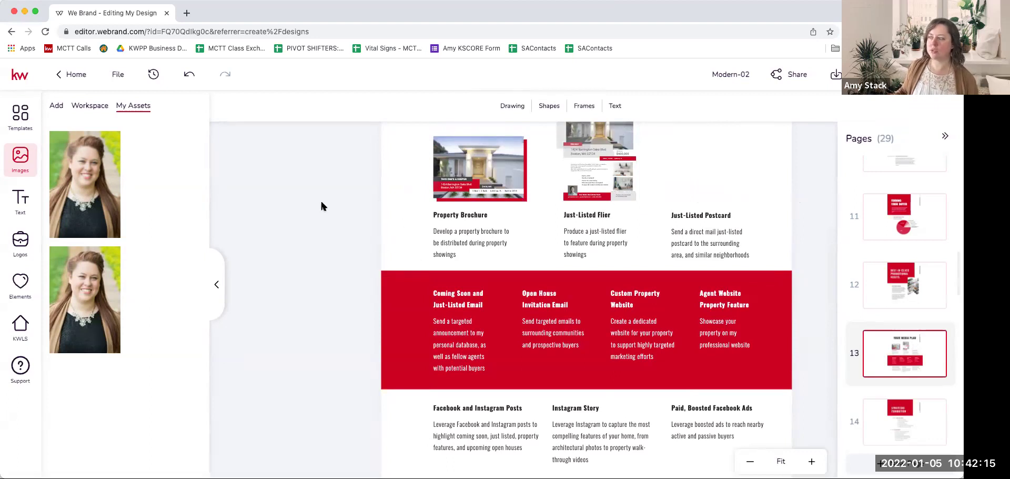
# Step: Undo the remaining edits so the mockups show their original template images
pyautogui.click(190, 77)
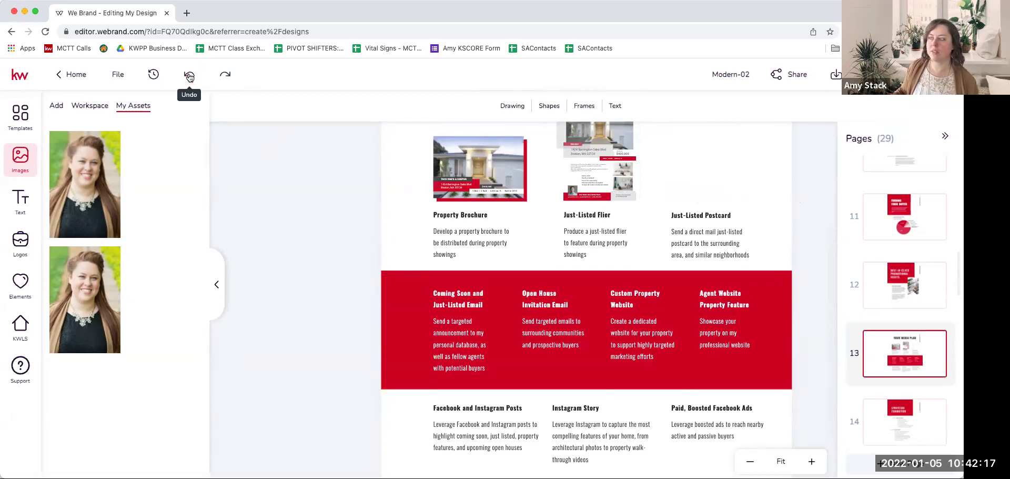
pyautogui.click(189, 77)
pyautogui.click(188, 76)
pyautogui.click(188, 76)
pyautogui.click(187, 73)
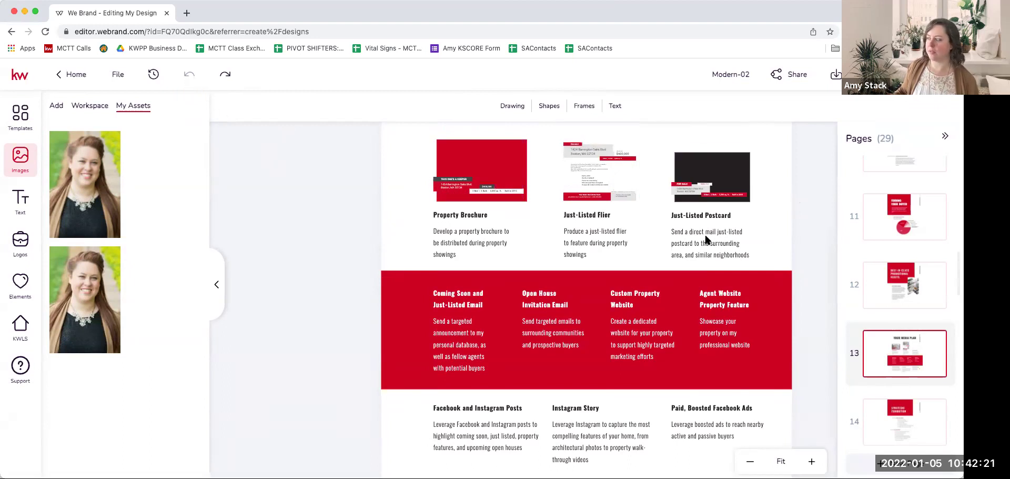
pyautogui.scroll(-3, 547, 298)
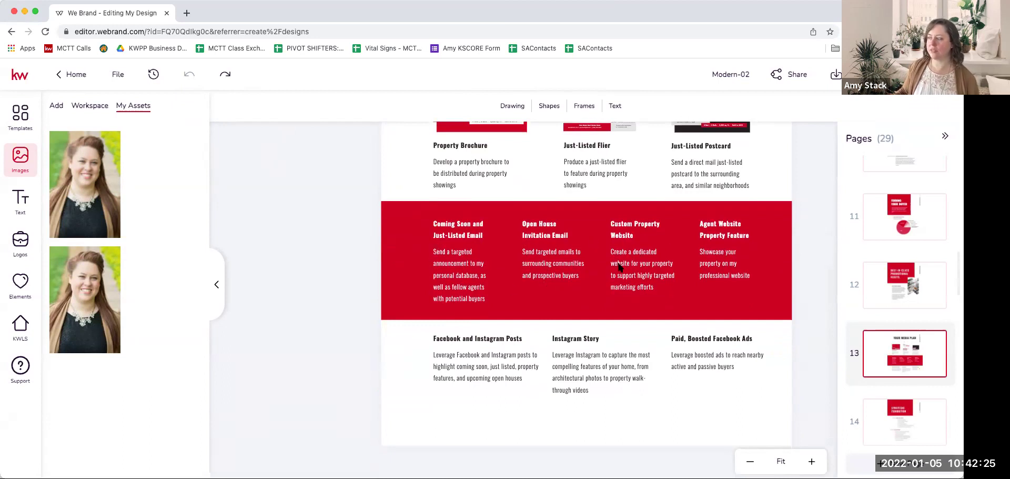
# Step: Append 'test test' to the Coming Soon email description, delete 'Send', and save
pyautogui.click(447, 269)
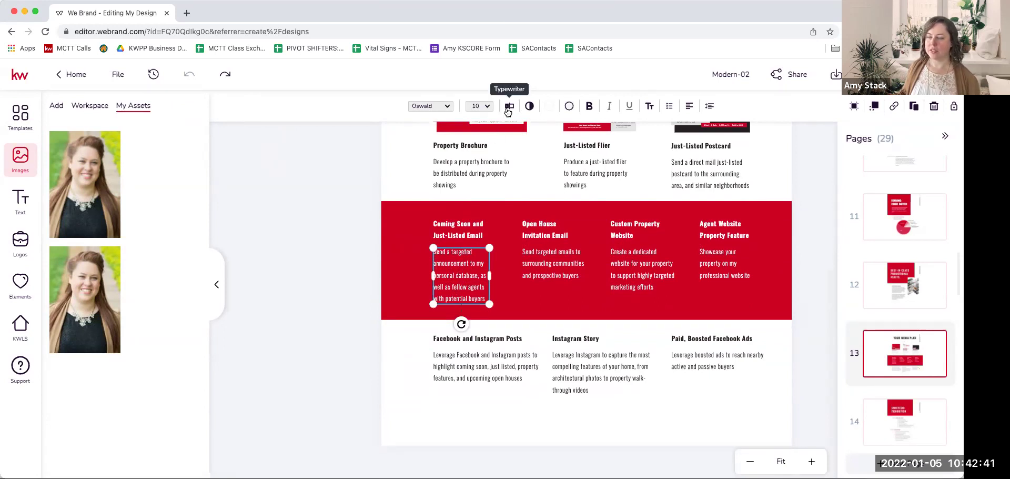
pyautogui.click(508, 108)
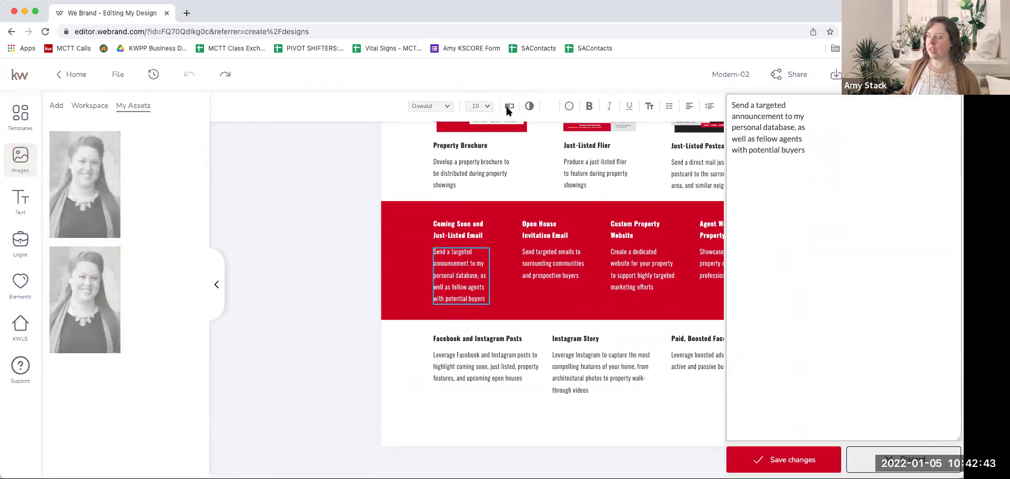
pyautogui.click(817, 148)
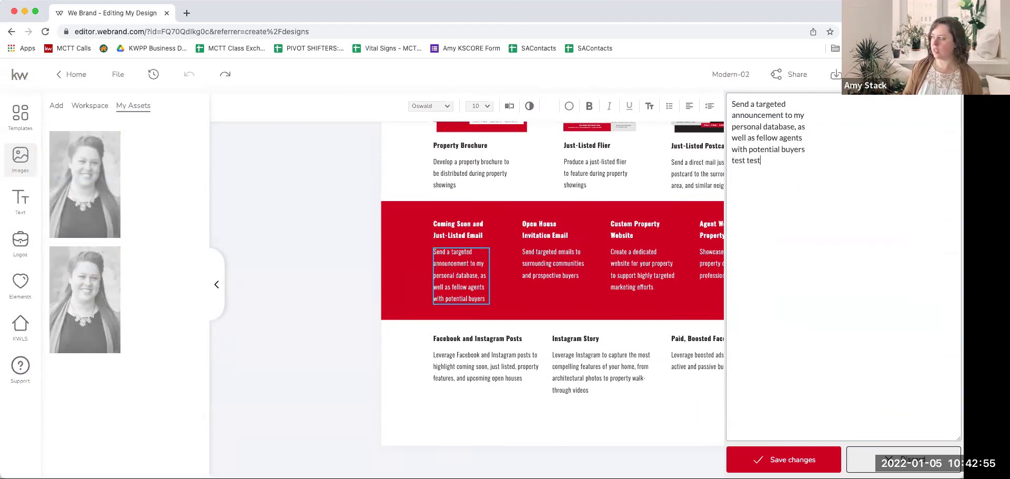
pyautogui.doubleClick(743, 105)
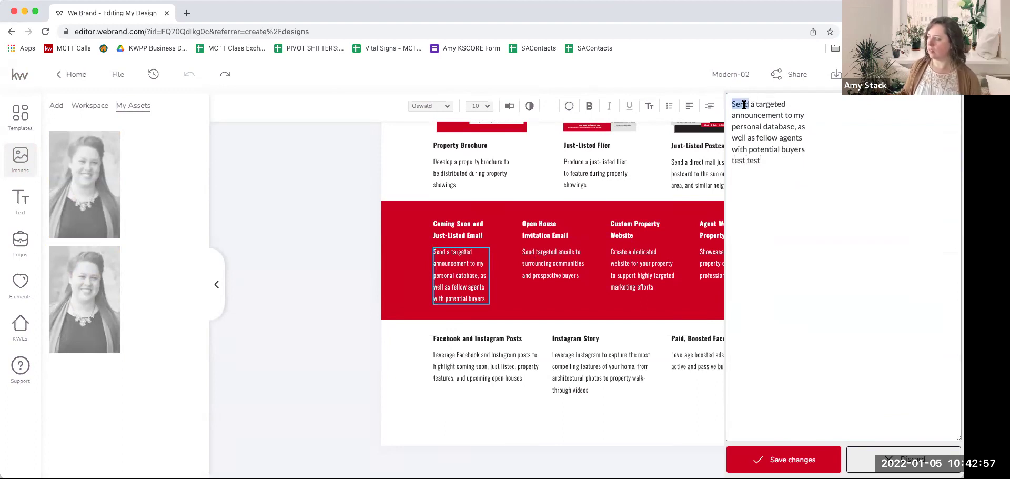
pyautogui.press('Delete')
pyautogui.press('Delete')
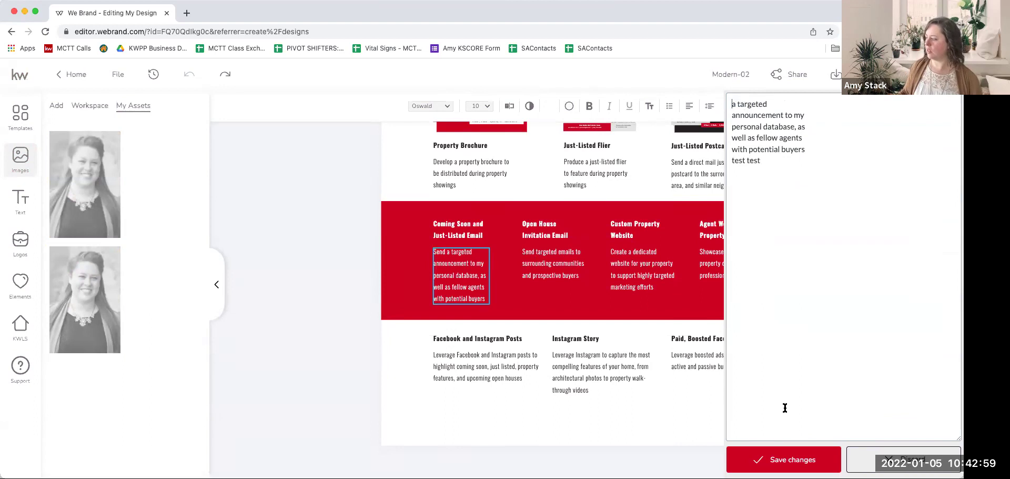
pyautogui.click(793, 459)
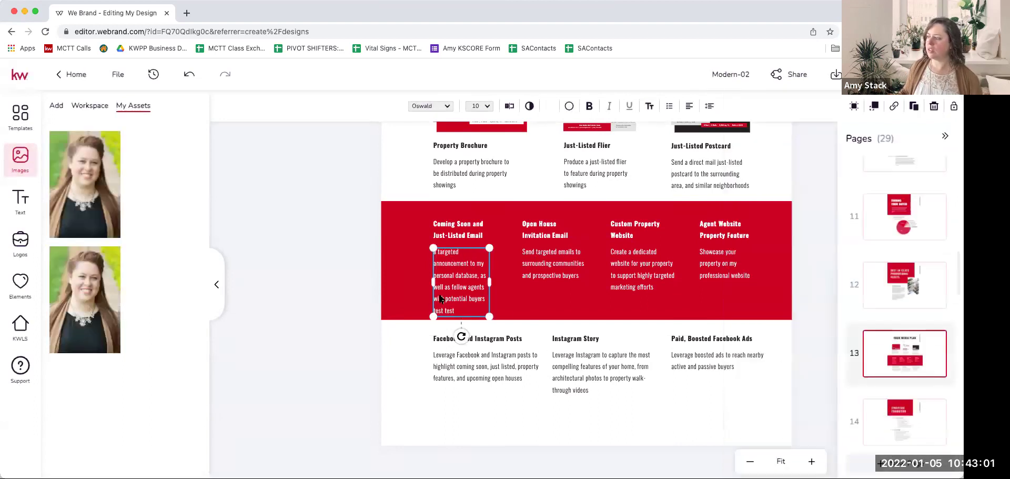
# Step: Resize the description text box, then undo the resize
pyautogui.click(403, 246)
pyautogui.click(472, 275)
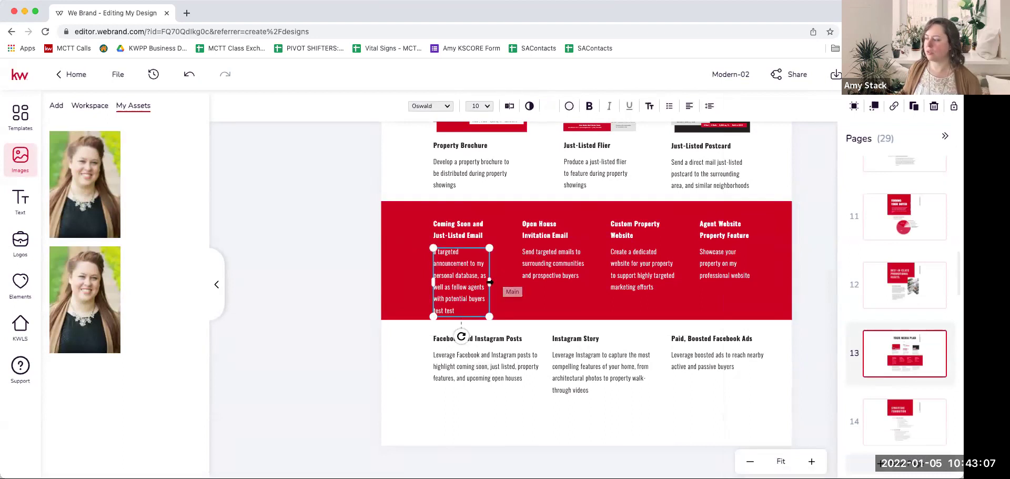
pyautogui.moveTo(489, 281); pyautogui.dragTo(498, 280)
pyautogui.moveTo(497, 247); pyautogui.dragTo(497, 248)
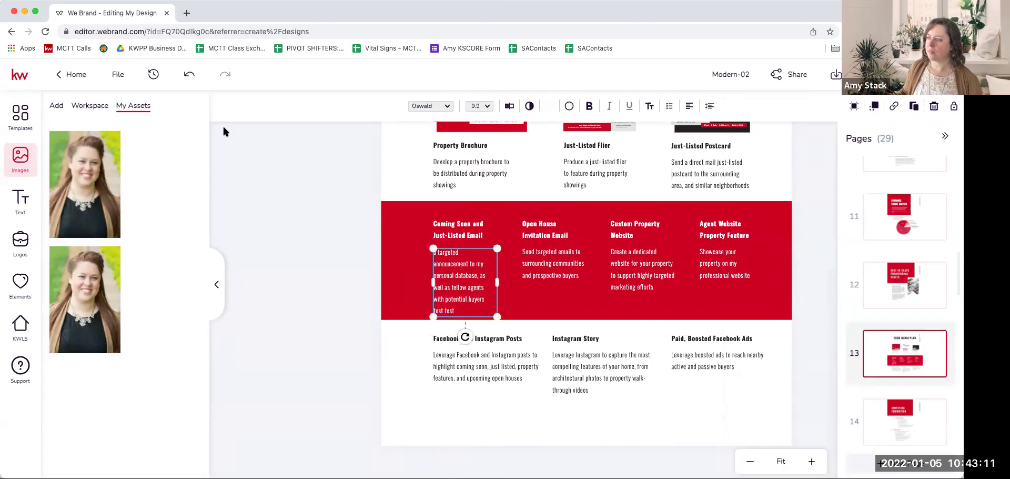
pyautogui.click(189, 74)
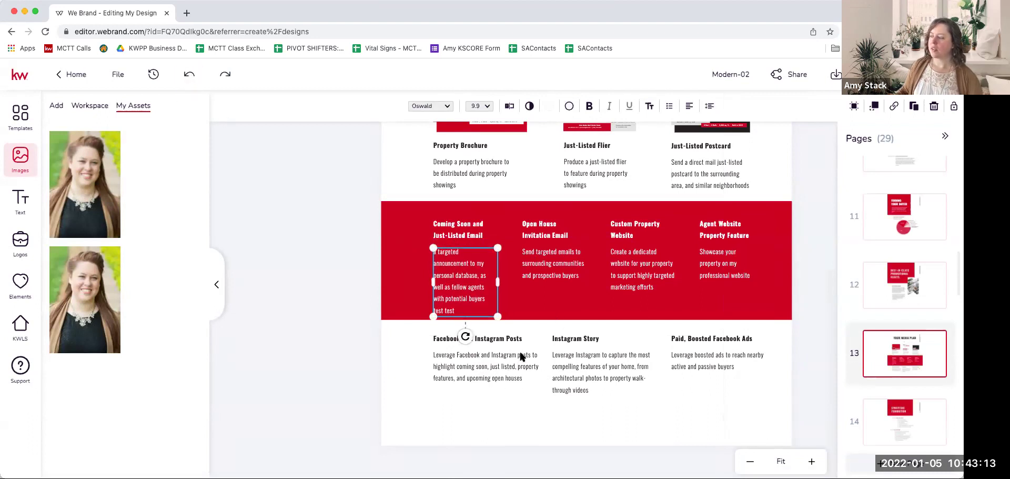
# Step: Select the whole red services band
pyautogui.scroll(2, 529, 348)
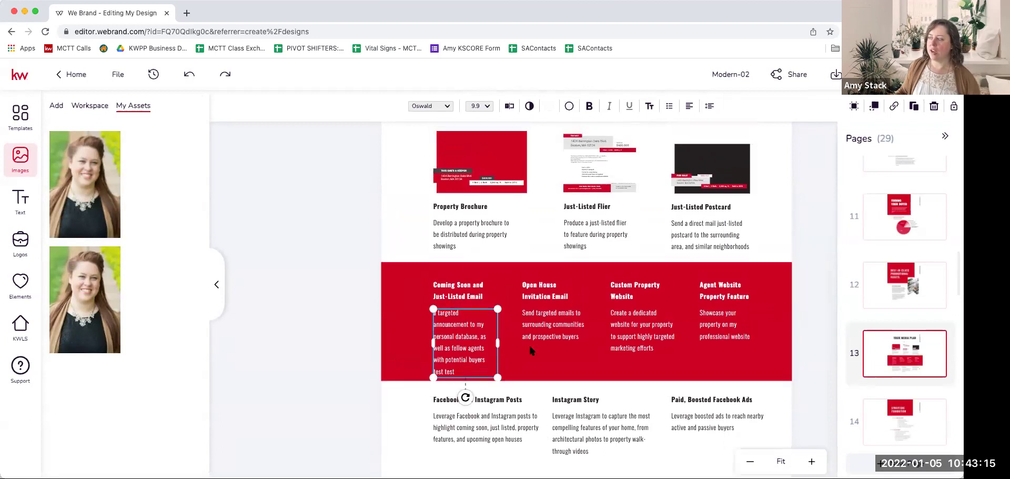
pyautogui.scroll(5, 532, 341)
pyautogui.scroll(-5, 535, 339)
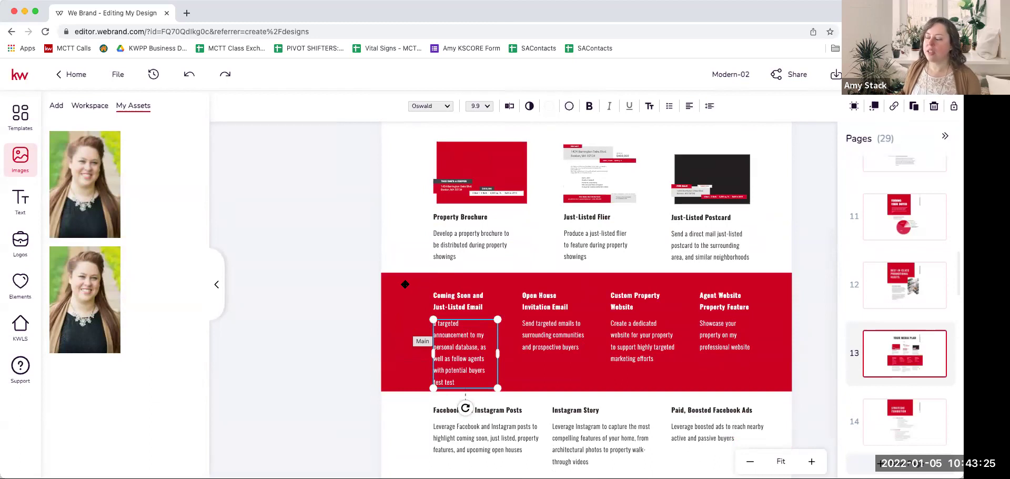
pyautogui.click(400, 283)
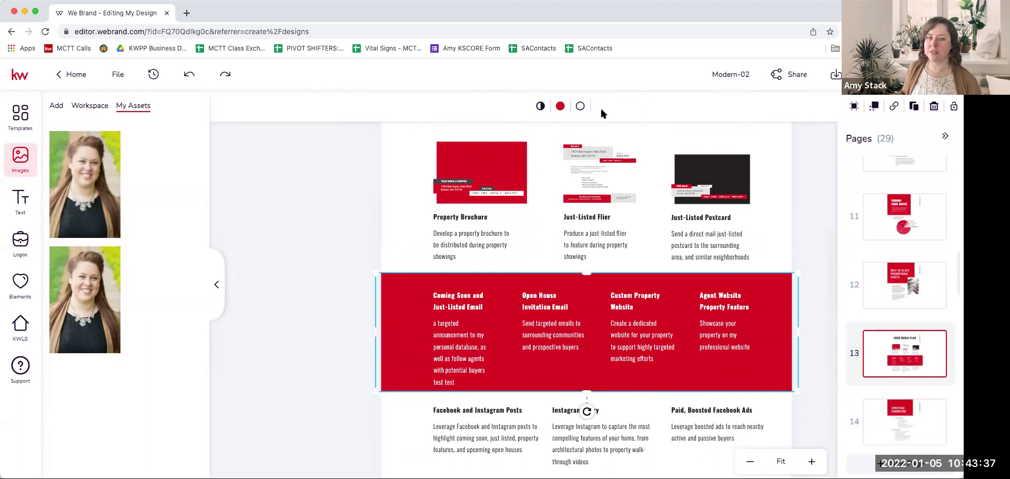
# Step: Fill the services band with the template blue
pyautogui.click(560, 106)
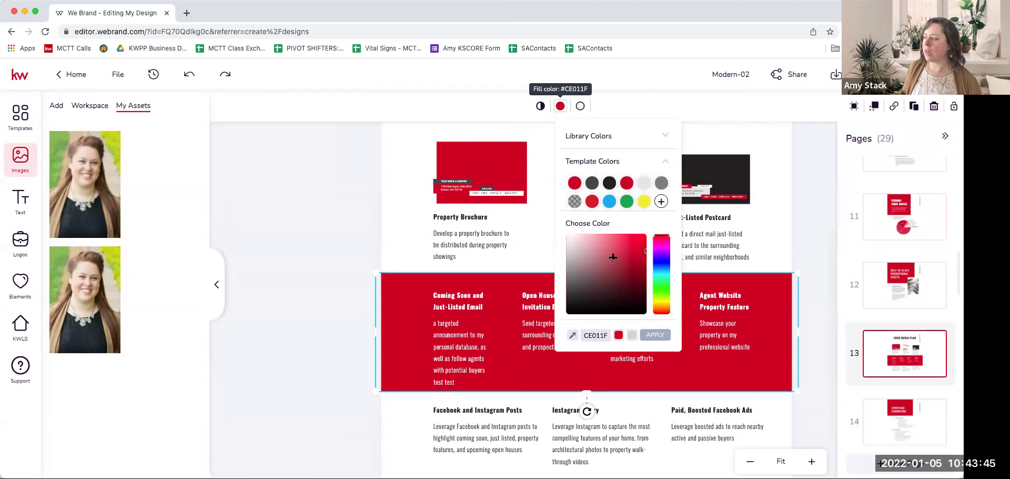
pyautogui.click(611, 202)
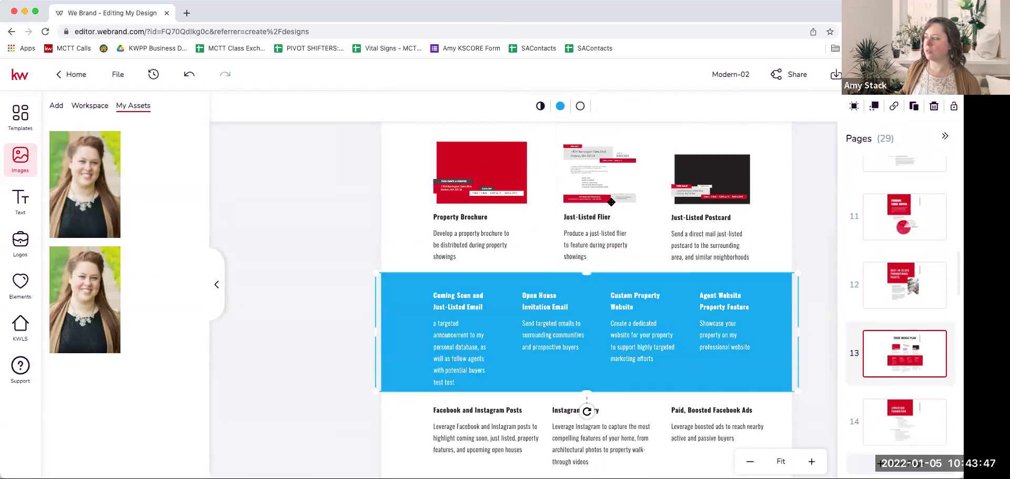
pyautogui.click(330, 260)
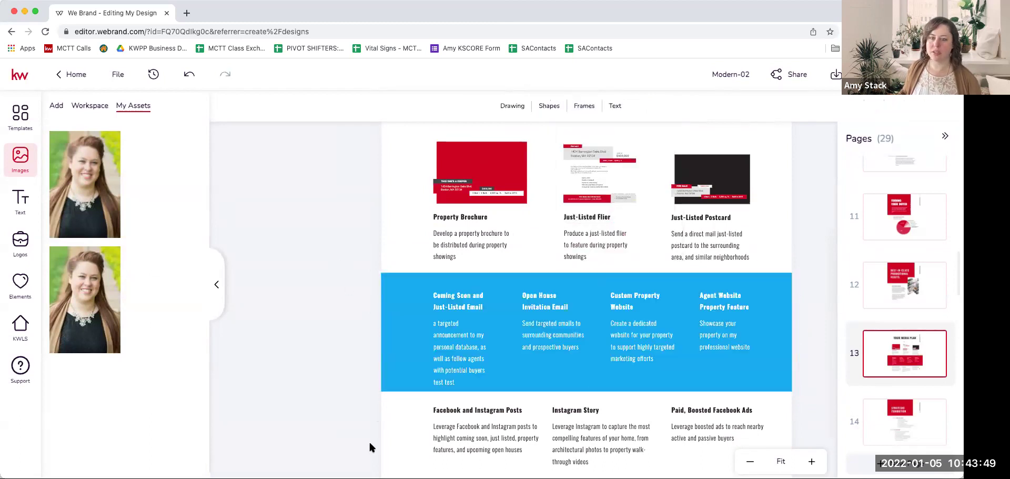
# Step: Fill the Property Brochure card's red block with the same template blue
pyautogui.click(504, 170)
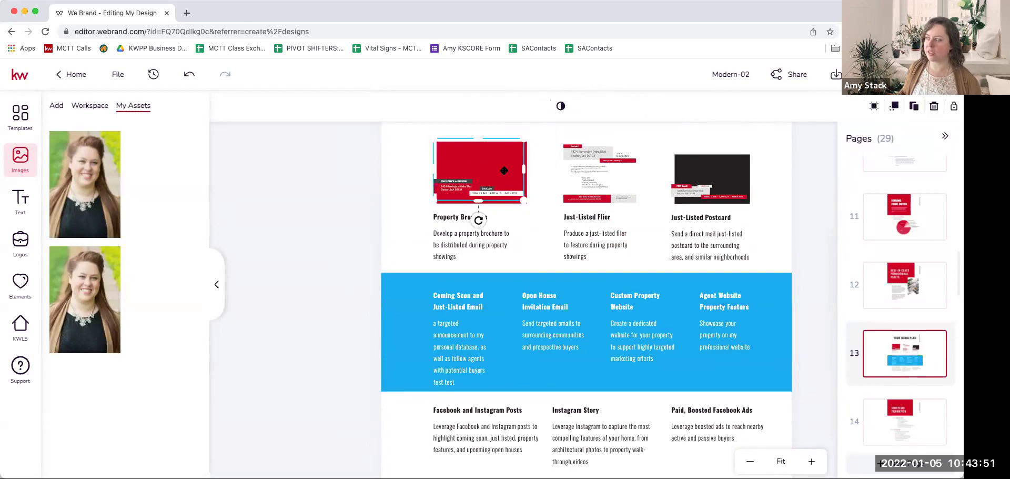
pyautogui.click(518, 158)
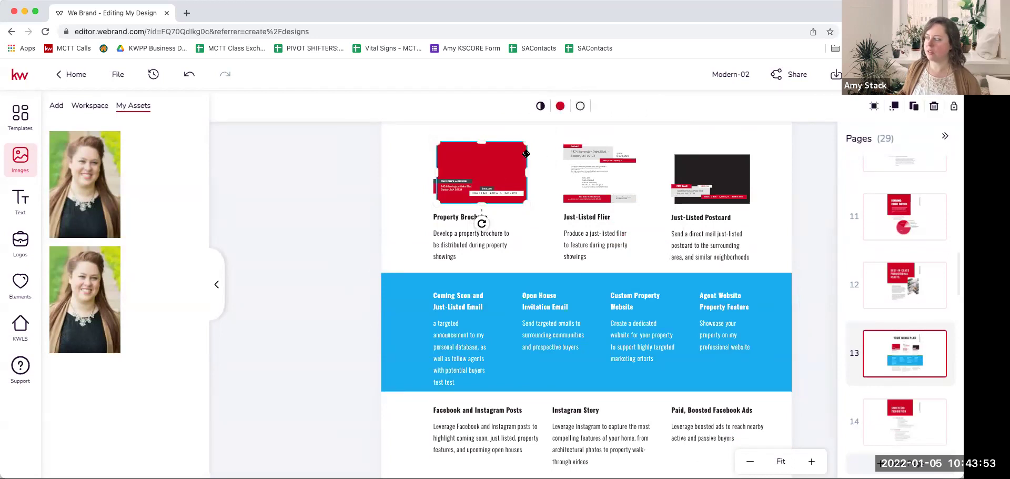
pyautogui.click(560, 106)
pyautogui.click(610, 201)
pyautogui.click(359, 234)
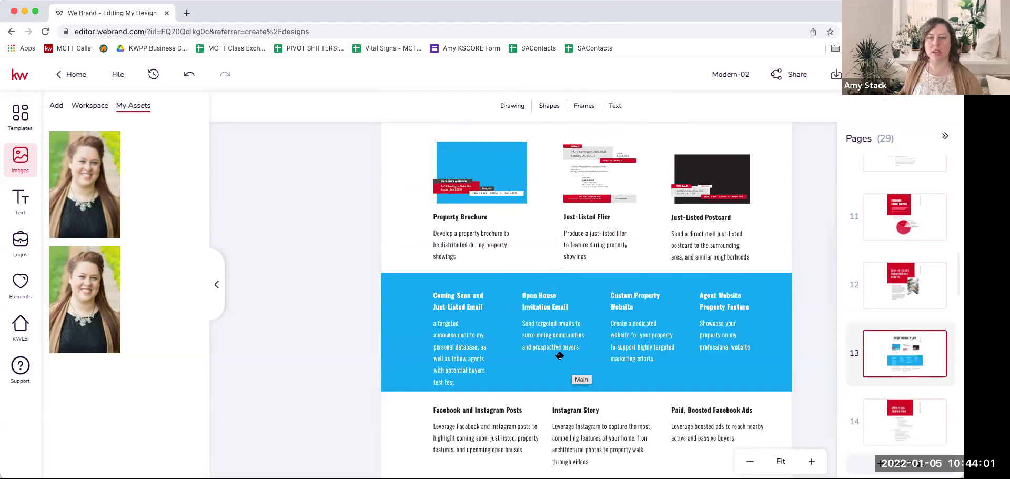
pyautogui.scroll(-2, 619, 395)
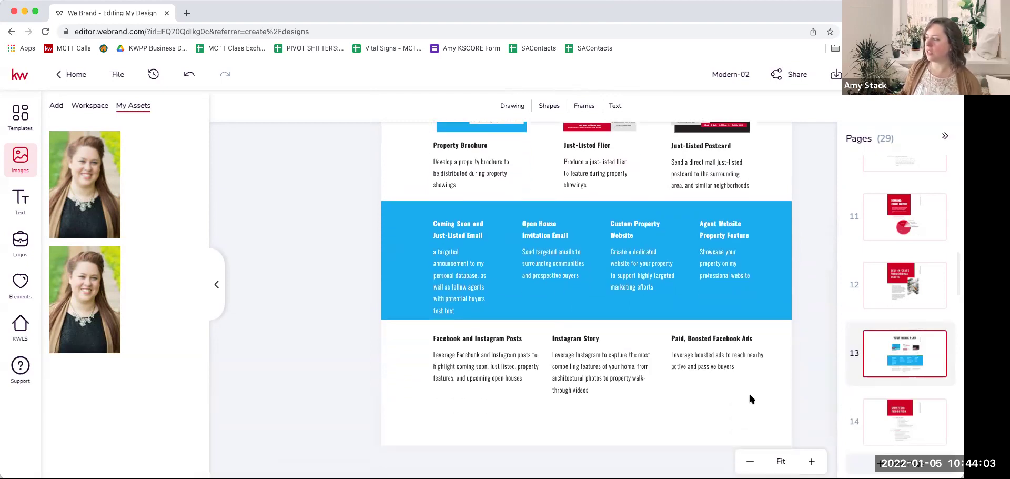
# Step: On page 14, fill the rectangle behind STRATEGIC PROMOTION with template blue
pyautogui.click(894, 410)
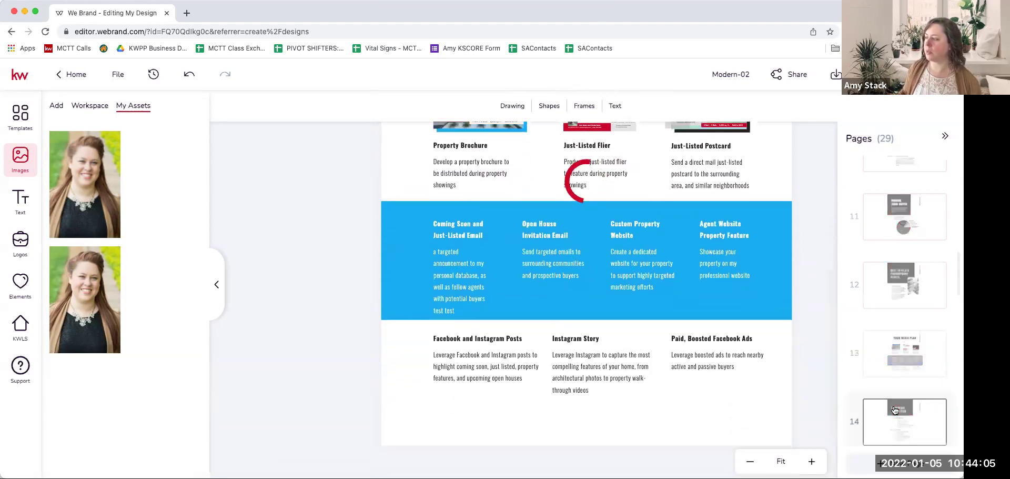
pyautogui.click(582, 195)
pyautogui.click(582, 165)
pyautogui.click(561, 107)
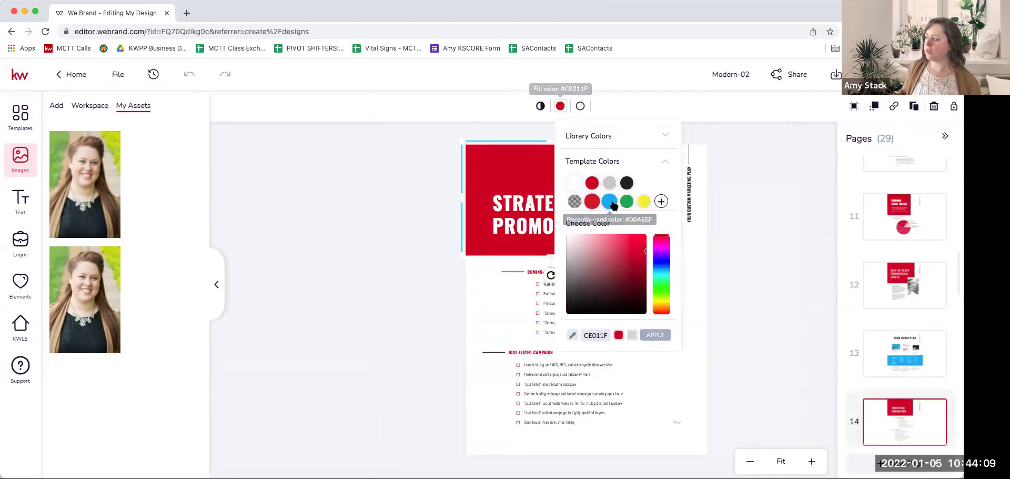
pyautogui.click(592, 199)
# Step: Make the Coming Soon Campaign and Just-Listed Campaign headings blue
pyautogui.click(569, 271)
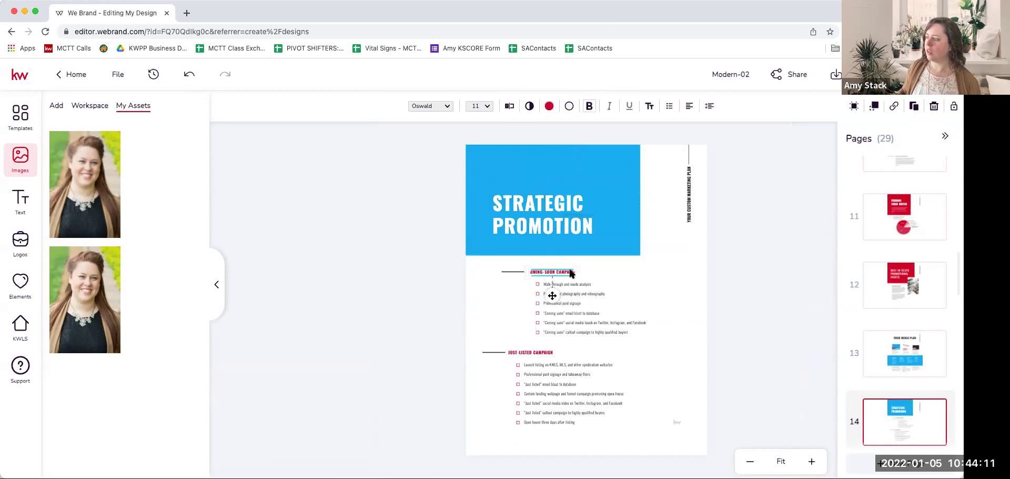
pyautogui.click(548, 106)
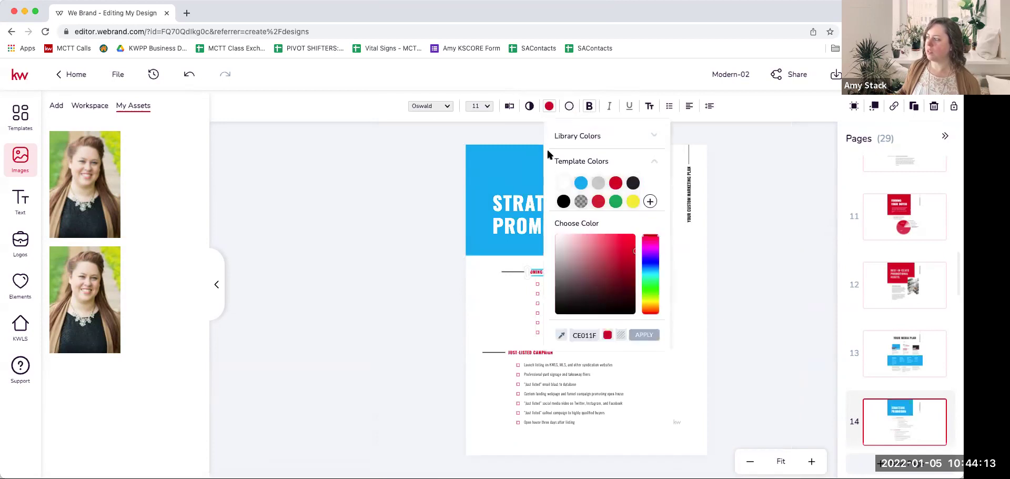
pyautogui.click(581, 182)
pyautogui.click(531, 353)
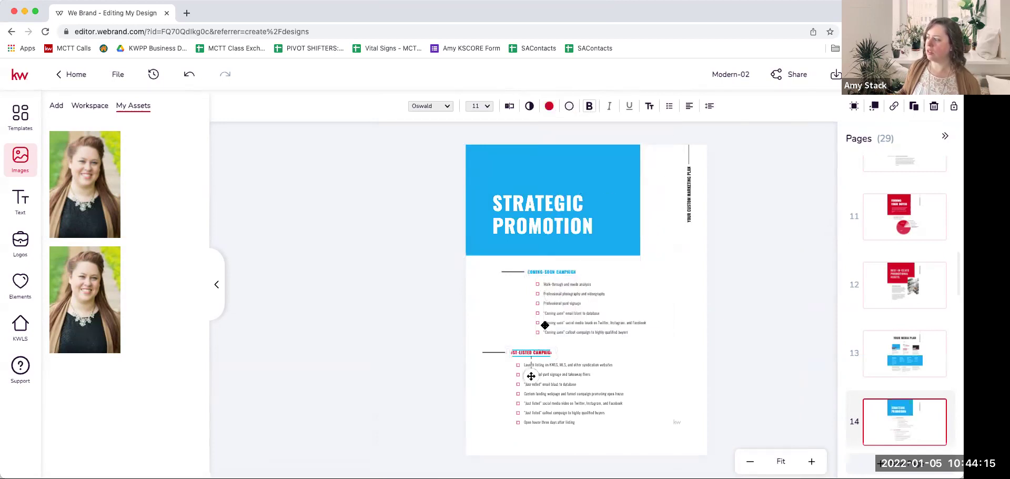
pyautogui.click(549, 105)
pyautogui.click(580, 182)
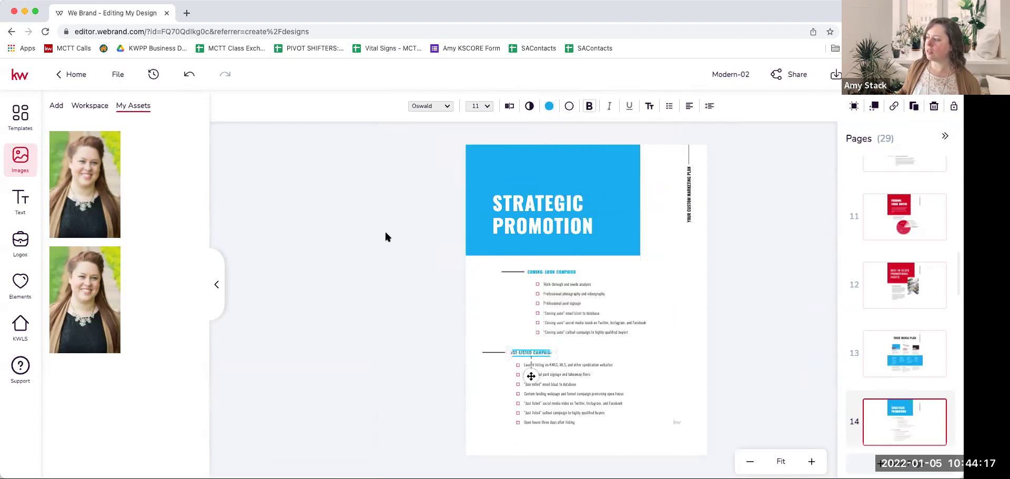
pyautogui.click(386, 234)
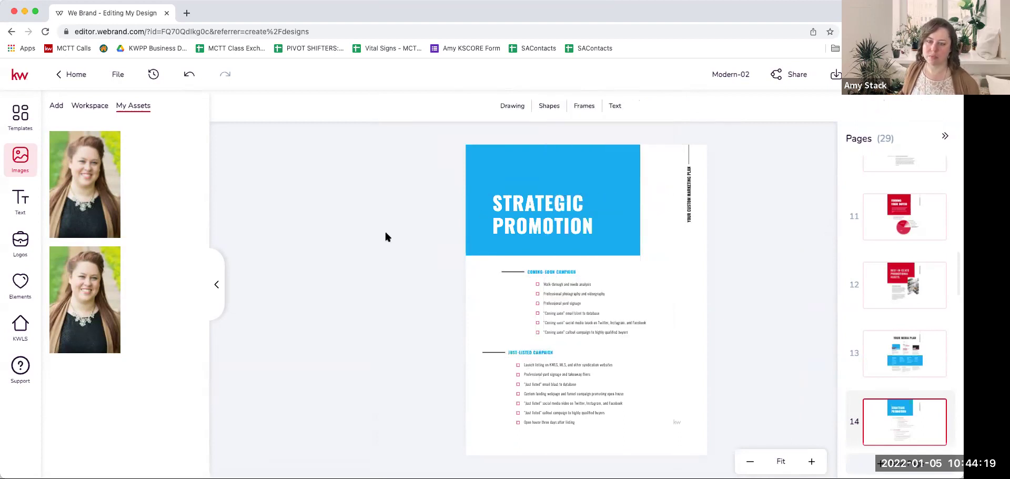
# Step: Give all the Coming-Soon list checkboxes a light blue outline
pyautogui.click(537, 284)
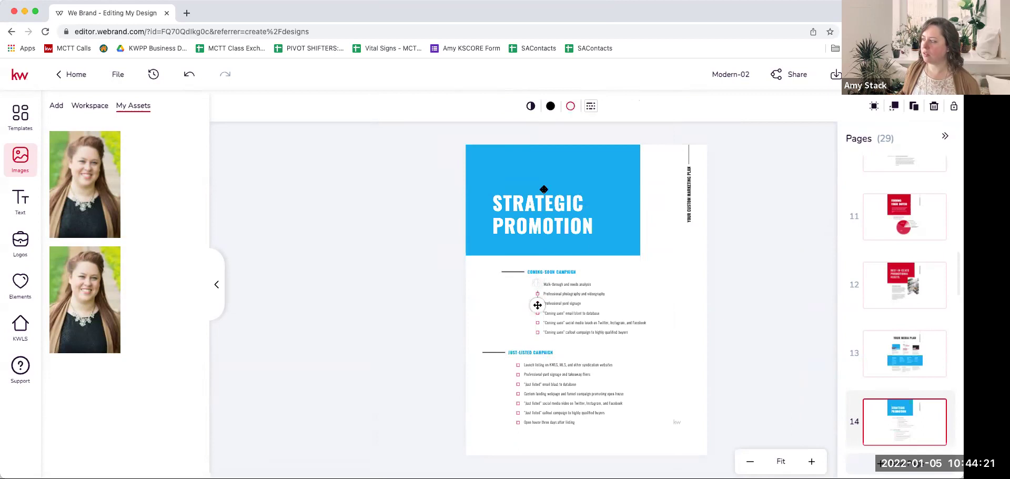
pyautogui.click(571, 106)
pyautogui.click(581, 182)
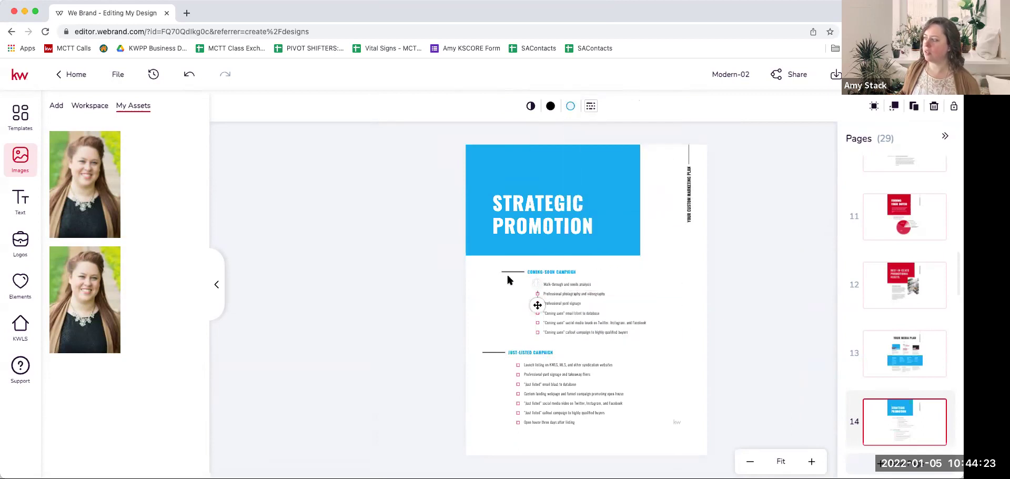
pyautogui.click(507, 273)
pyautogui.moveTo(531, 291); pyautogui.dragTo(545, 343)
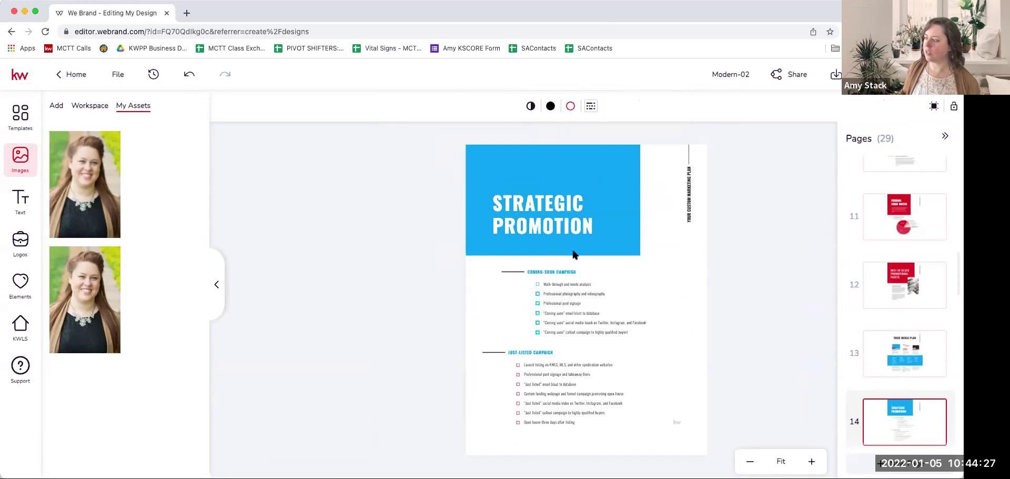
pyautogui.click(570, 106)
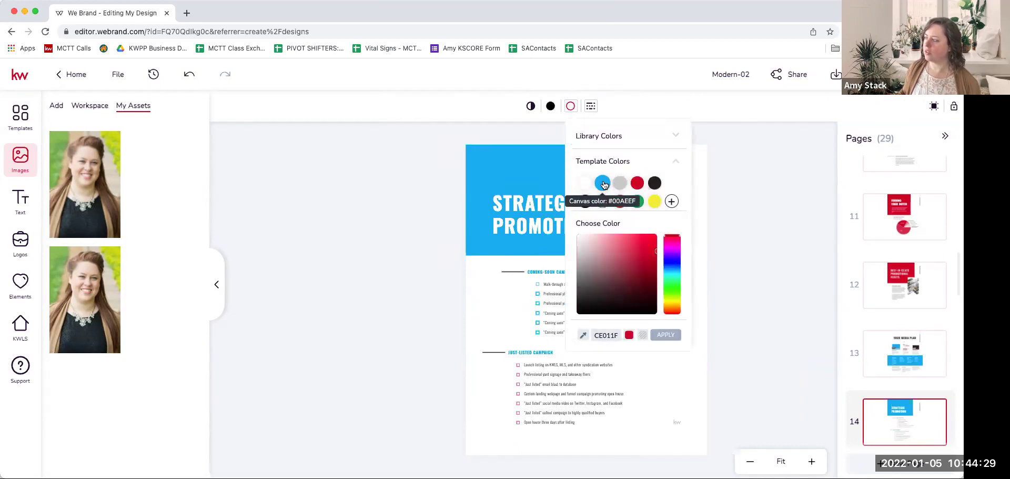
pyautogui.click(603, 183)
pyautogui.click(523, 288)
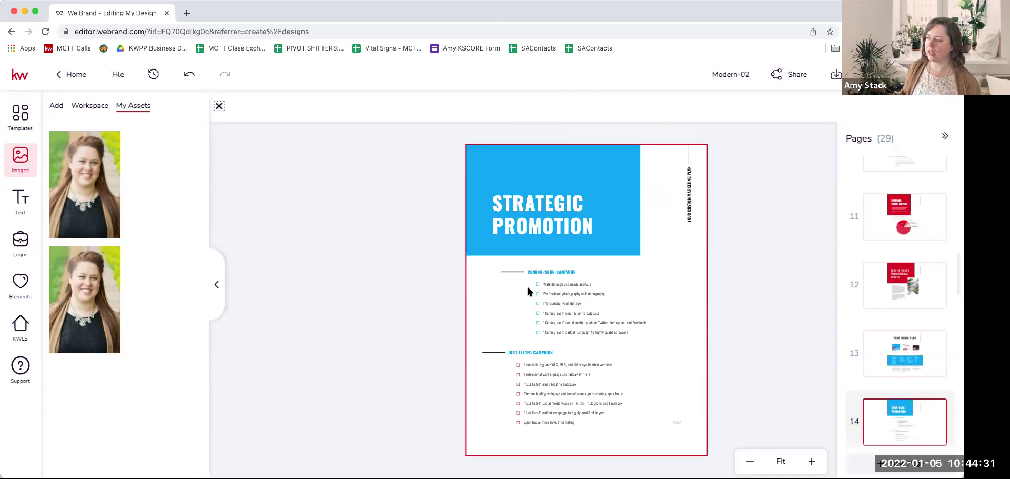
# Step: Recolour the Just-Listed checkboxes light blue (#00AEEF)
pyautogui.moveTo(506, 361); pyautogui.dragTo(521, 430)
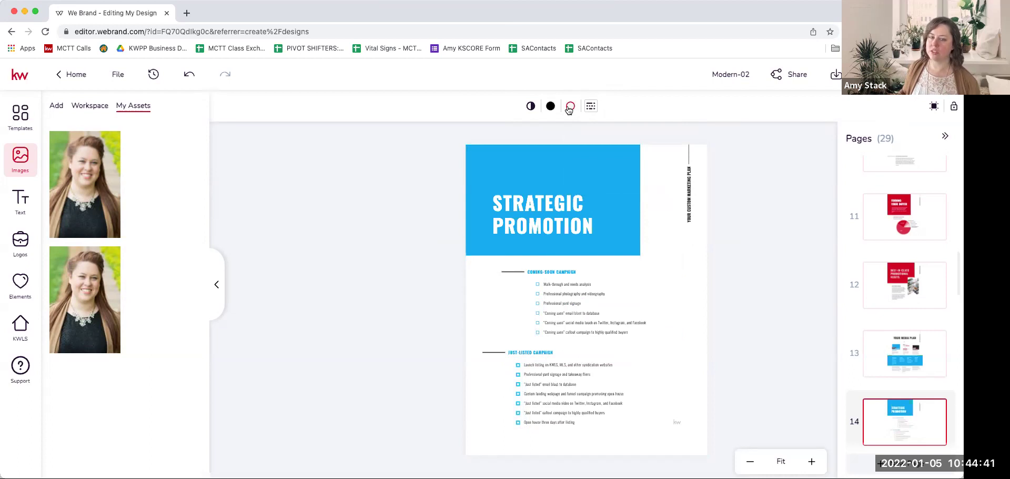
pyautogui.click(570, 107)
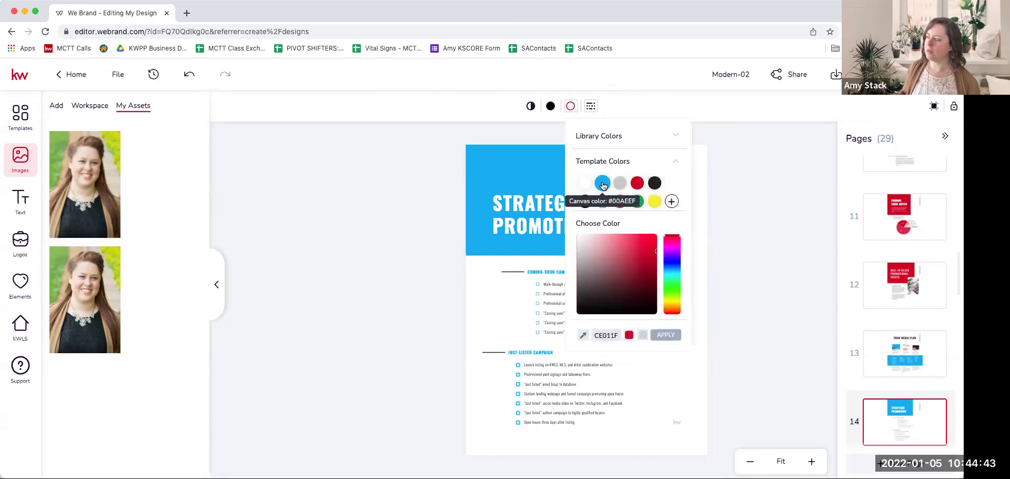
pyautogui.click(436, 254)
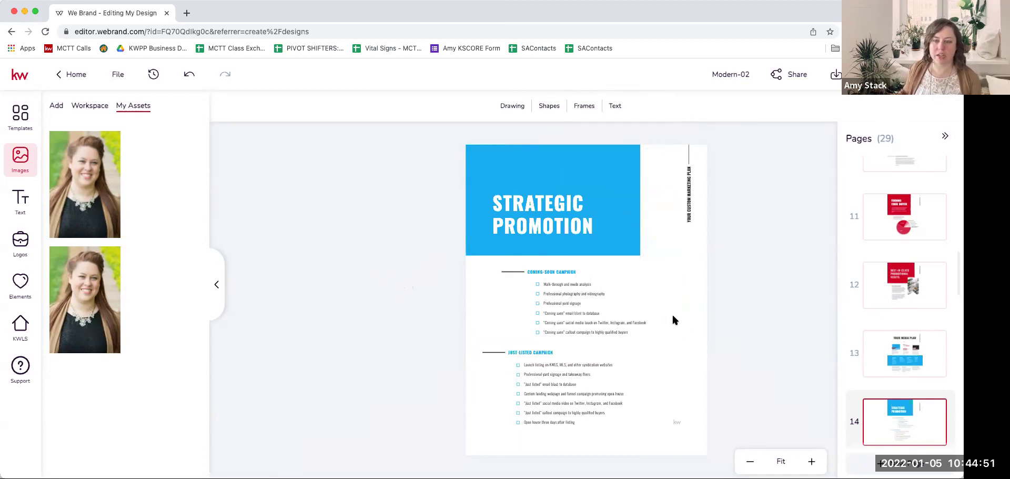
# Step: Open page 15, Open House Strategy, and zoom in on the bullet list
pyautogui.scroll(-4, 918, 346)
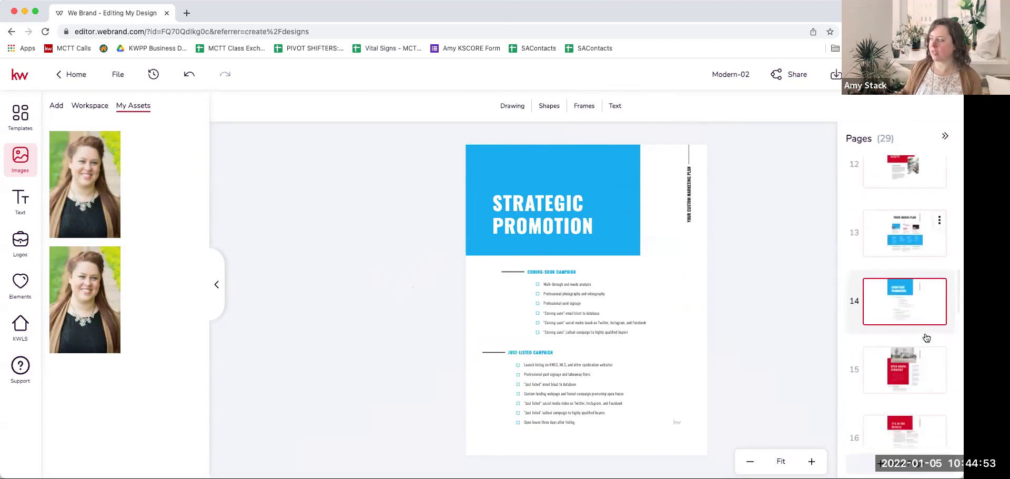
pyautogui.click(920, 370)
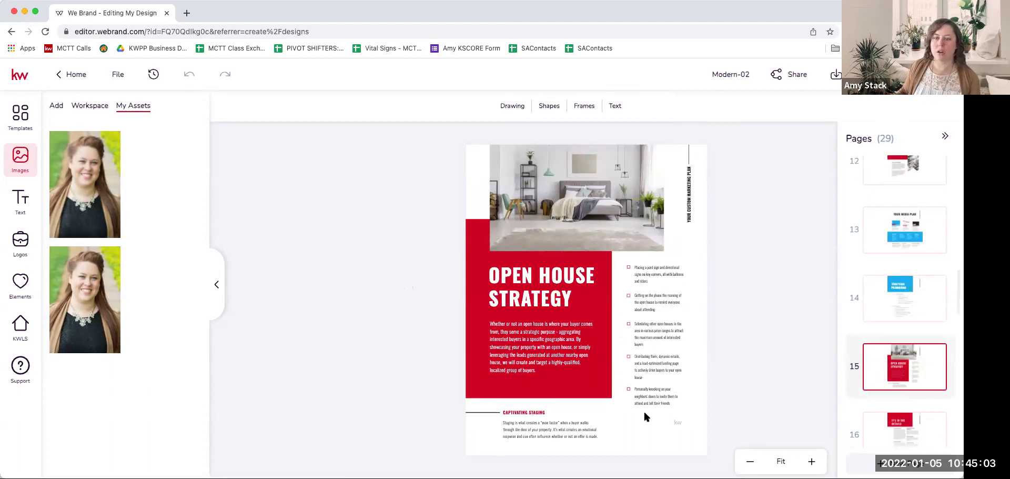
pyautogui.click(812, 461)
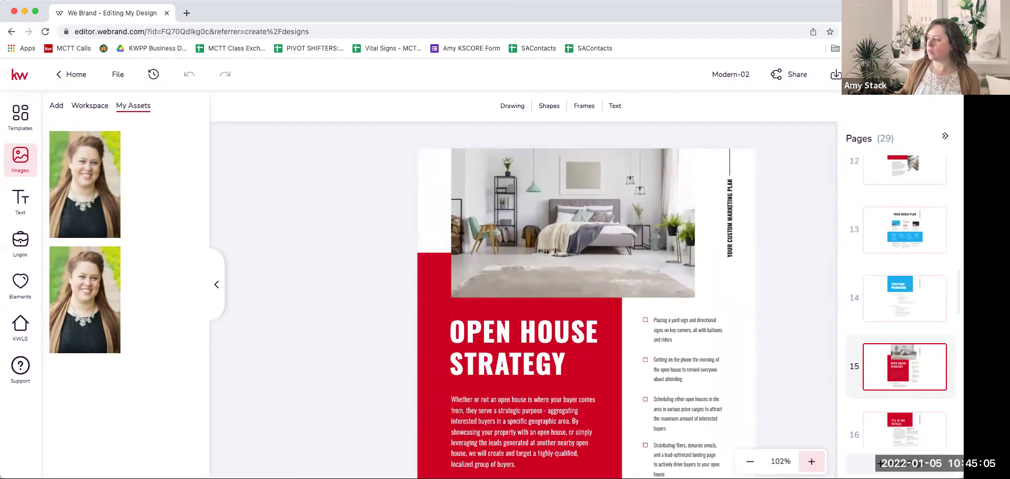
pyautogui.click(811, 460)
pyautogui.scroll(-5, 633, 371)
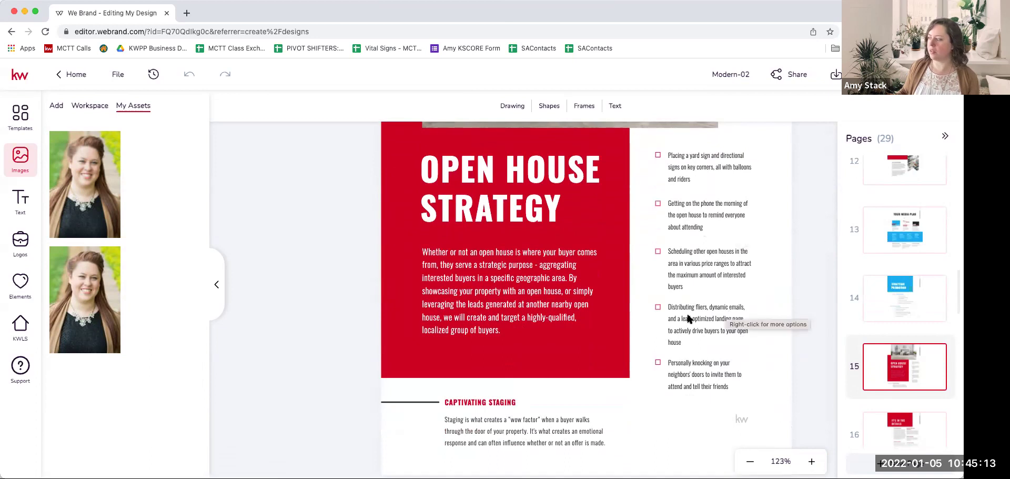
# Step: Delete the last bullet's text about knocking on neighbors' doors and select its checkbox
pyautogui.click(703, 373)
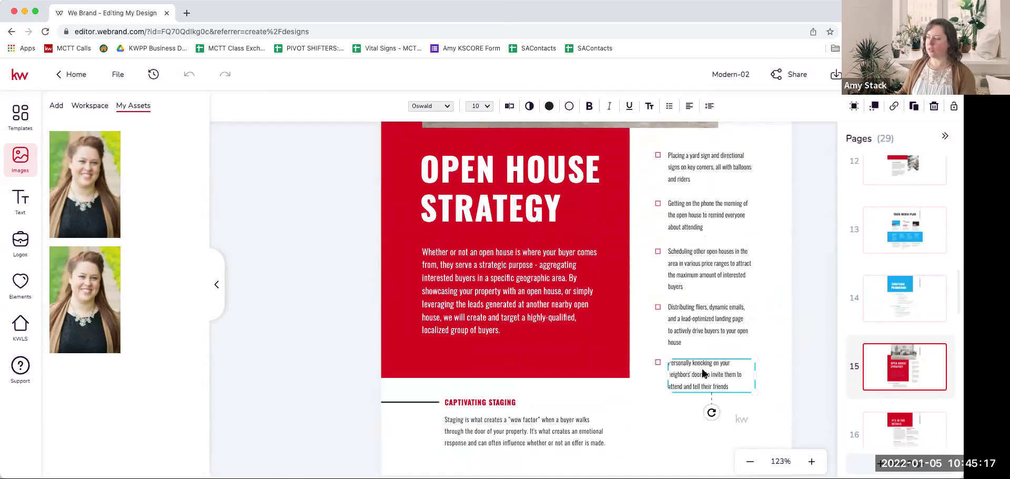
pyautogui.press('Delete')
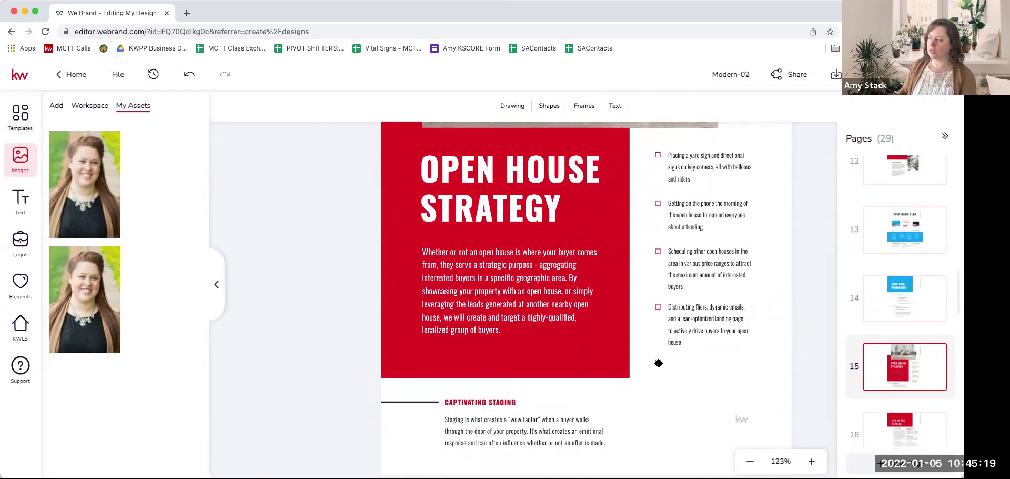
pyautogui.click(657, 362)
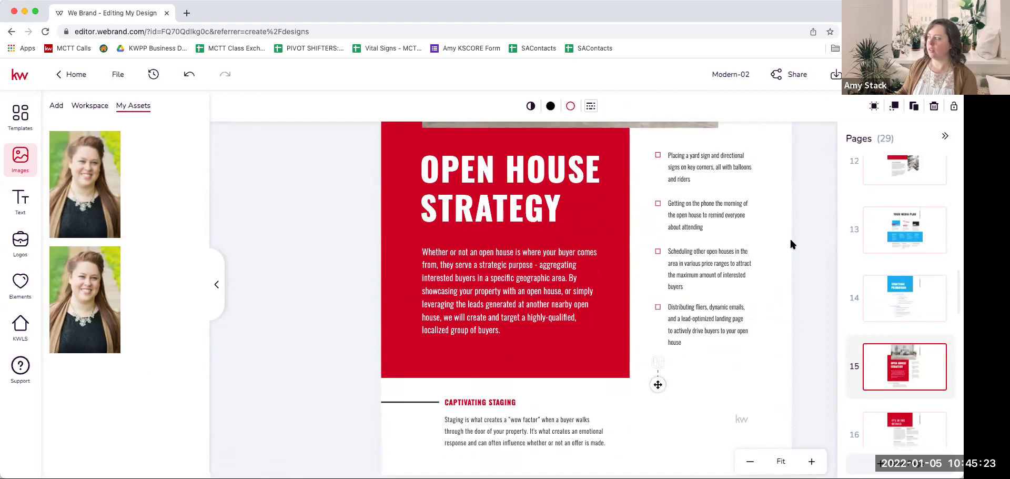
# Step: Remove the deleted bullet's leftover checkbox square
pyautogui.click(937, 116)
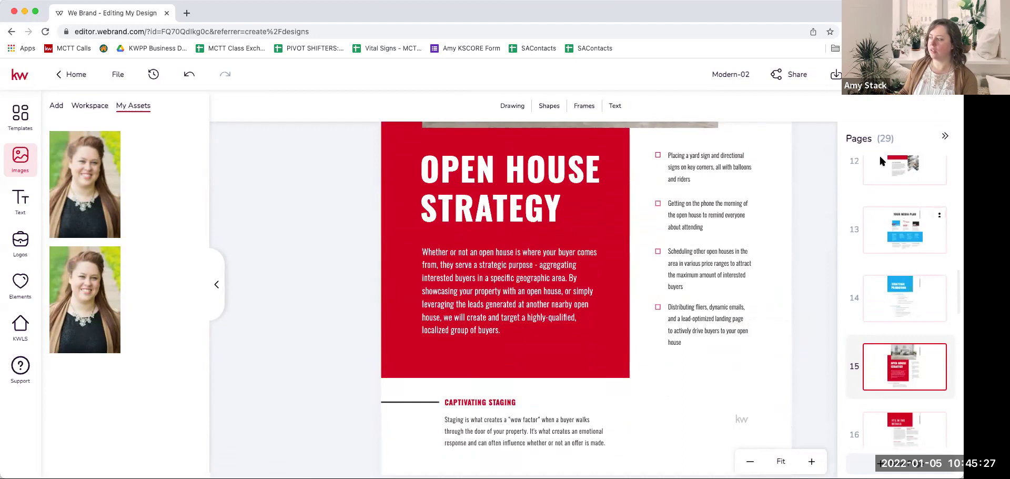
pyautogui.scroll(3, 715, 355)
pyautogui.scroll(3, 699, 375)
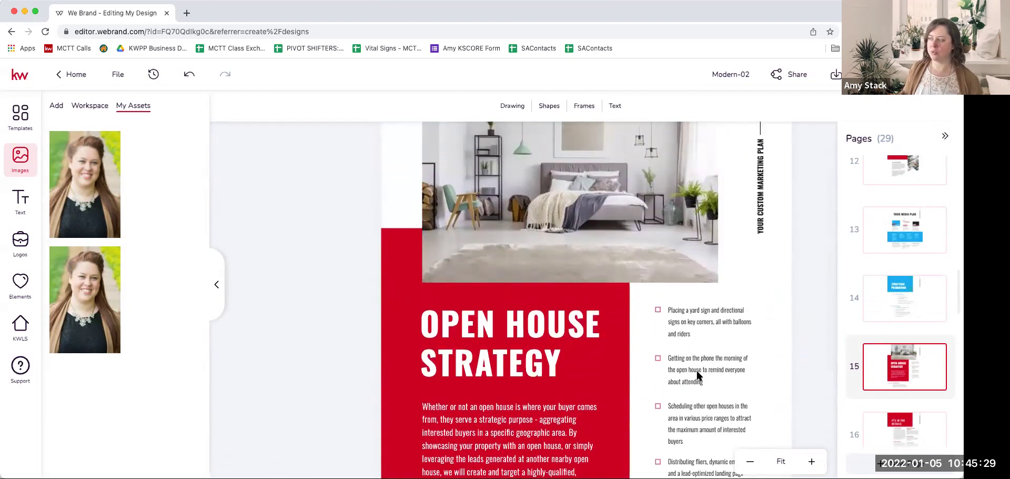
# Step: Fill the red rectangle behind the Open House Strategy heading with blue
pyautogui.click(541, 138)
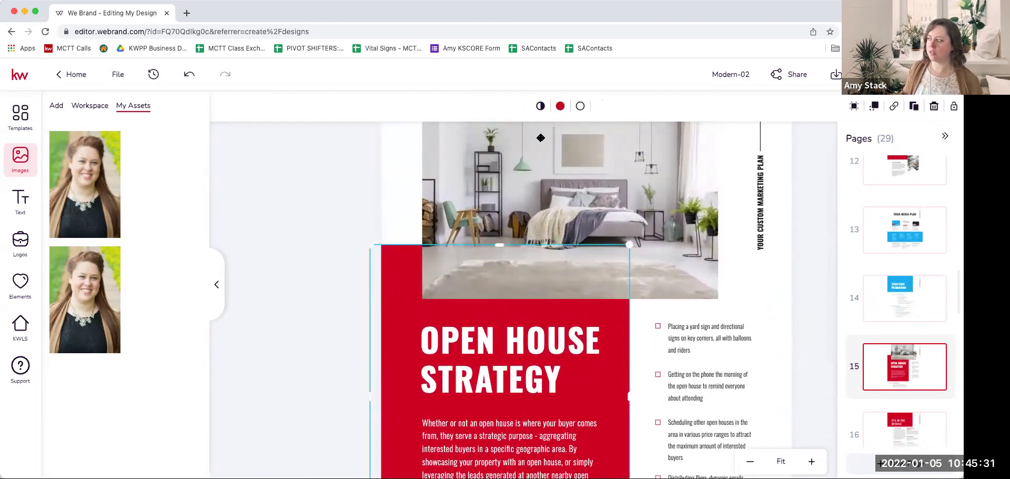
pyautogui.click(560, 106)
pyautogui.click(610, 203)
pyautogui.click(275, 225)
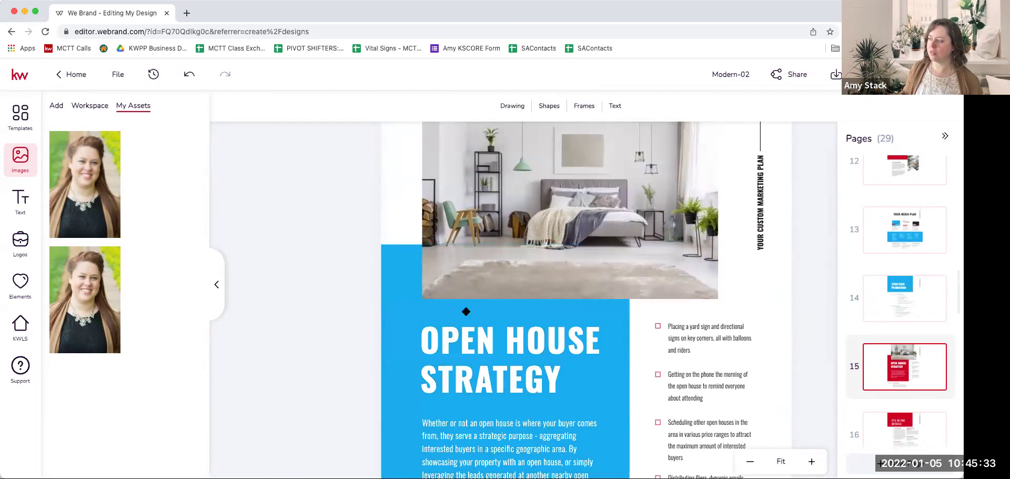
# Step: Give the four remaining bullet checkboxes a blue outline
pyautogui.scroll(-5, 639, 258)
pyautogui.moveTo(650, 216); pyautogui.dragTo(664, 392)
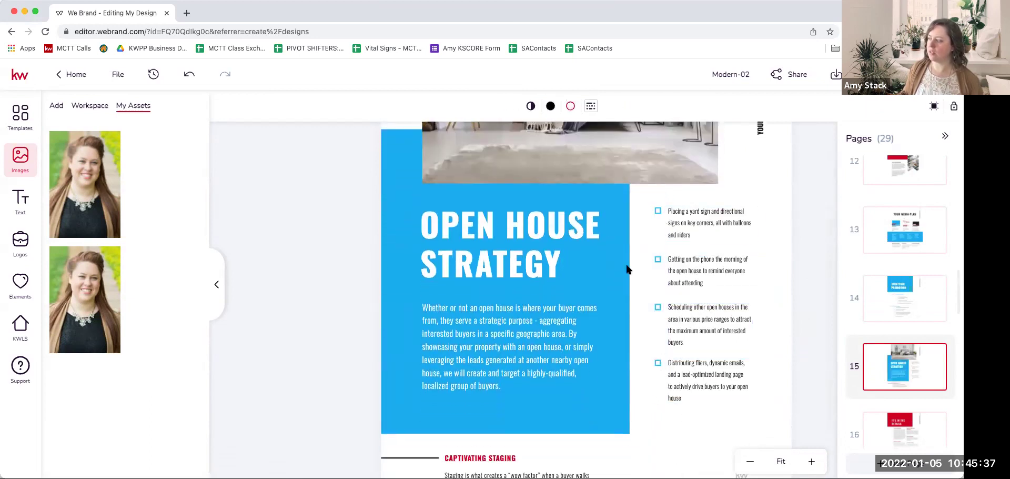
pyautogui.click(570, 105)
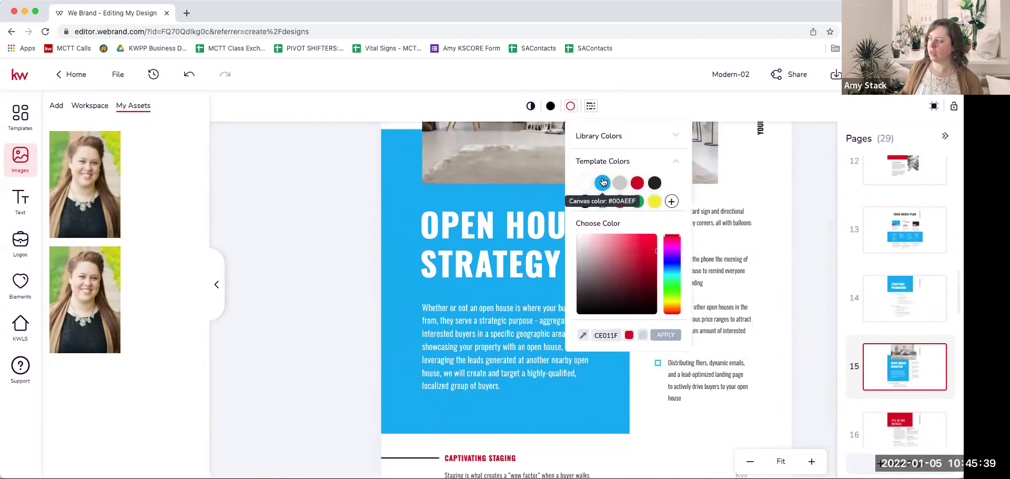
pyautogui.click(604, 182)
pyautogui.click(349, 263)
# Step: Turn the CAPTIVATING STAGING heading blue
pyautogui.scroll(-1, 453, 371)
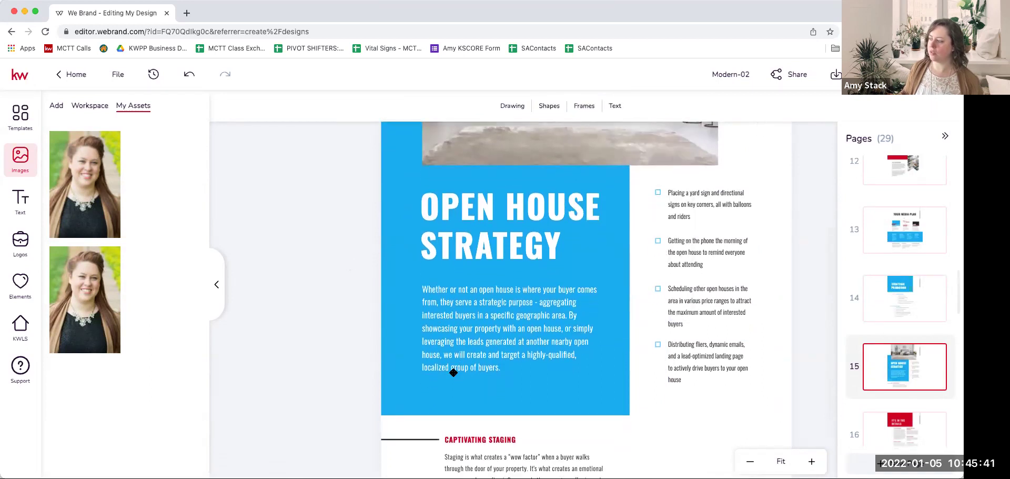
pyautogui.click(480, 440)
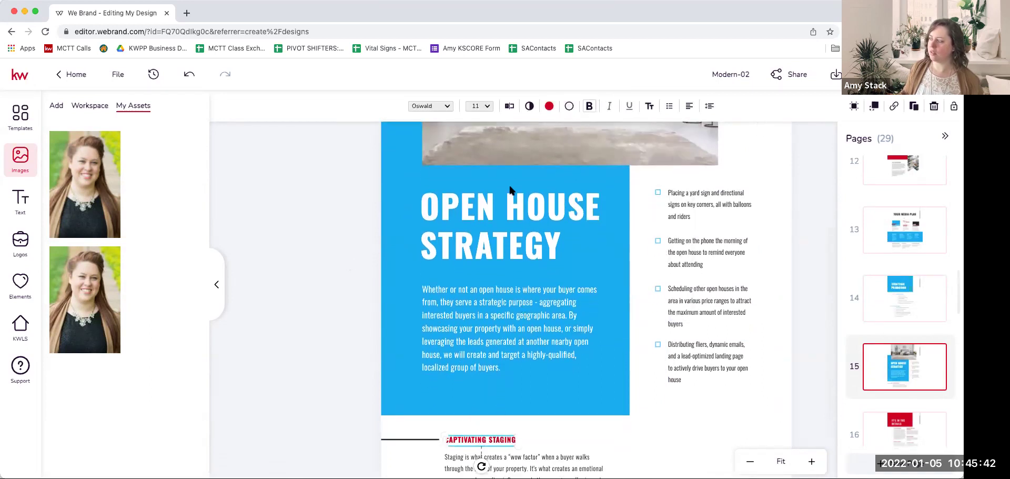
pyautogui.click(550, 107)
pyautogui.click(583, 182)
pyautogui.click(298, 249)
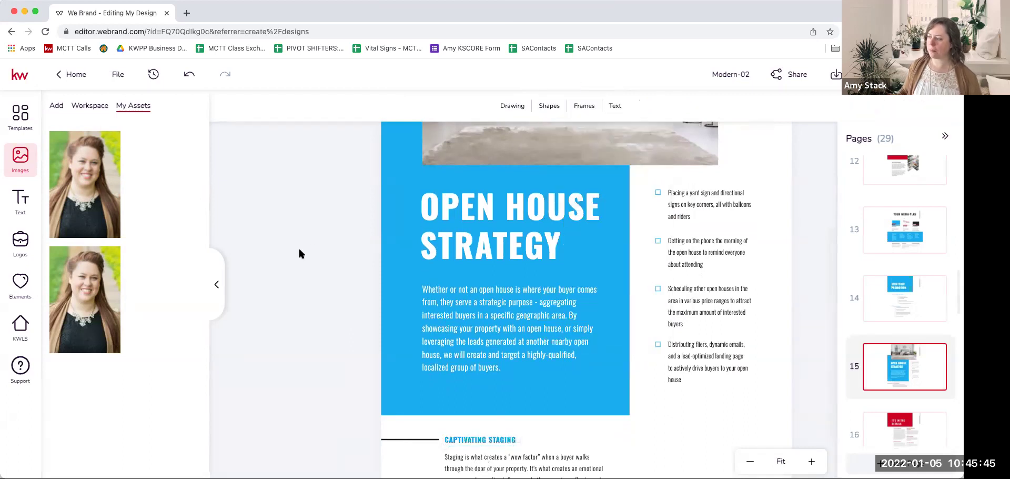
# Step: Hide the assets side panel and scroll the page list back to pages 1–4
pyautogui.scroll(5, 299, 253)
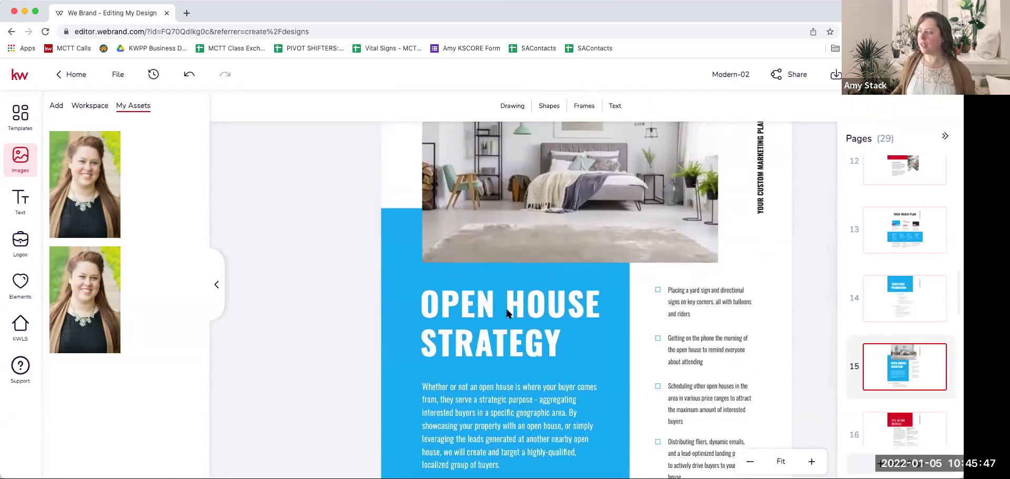
pyautogui.scroll(-4, 500, 303)
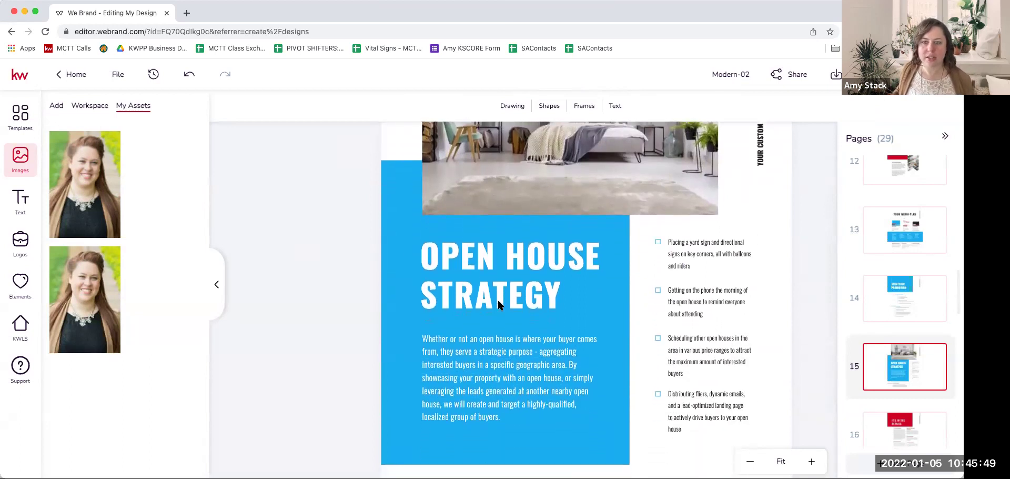
pyautogui.scroll(-3, 498, 304)
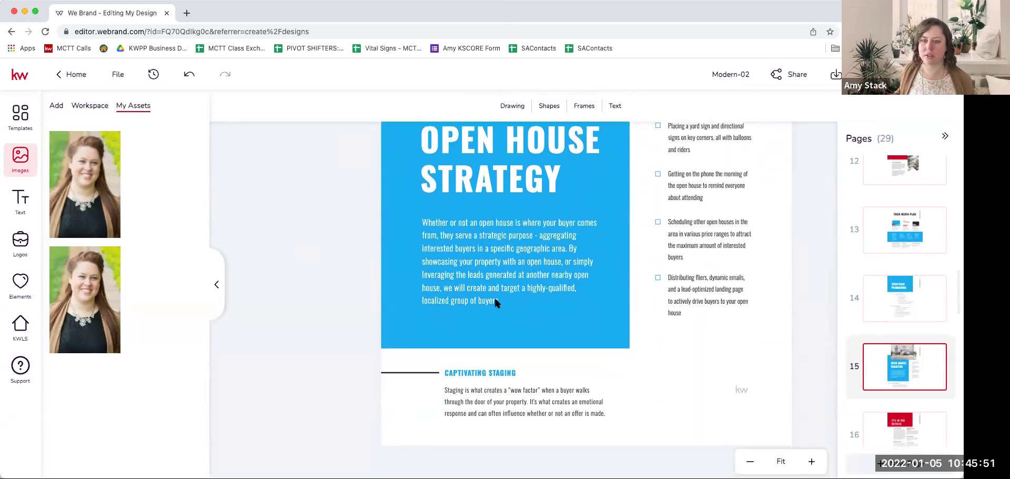
pyautogui.scroll(7, 742, 272)
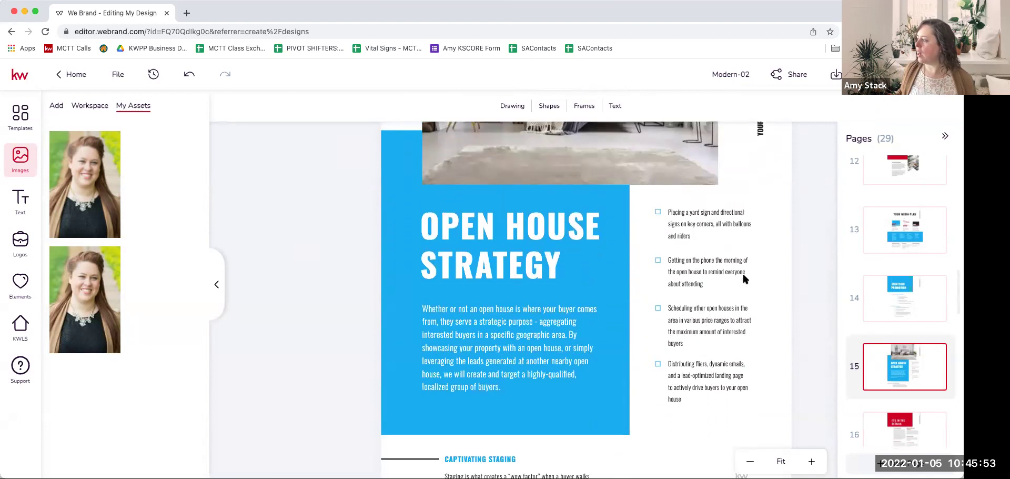
pyautogui.scroll(6, 916, 259)
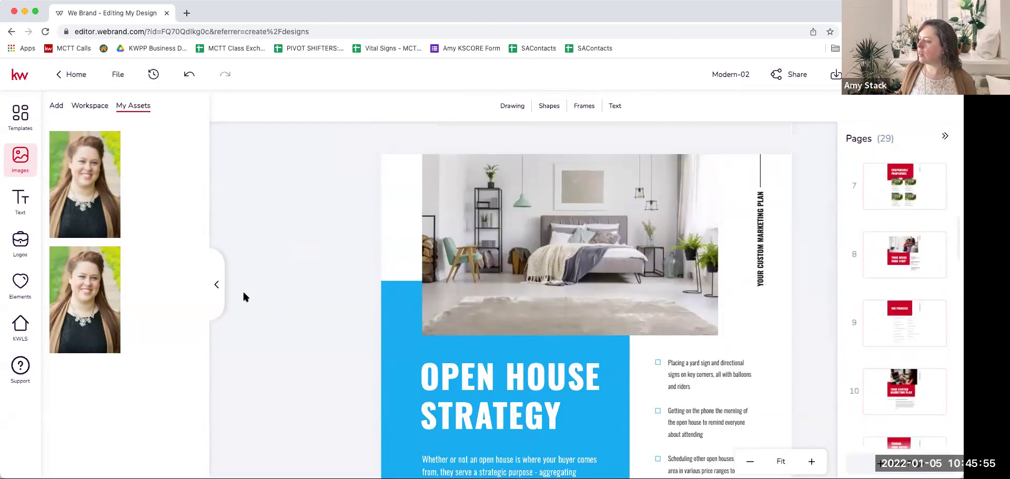
pyautogui.click(215, 285)
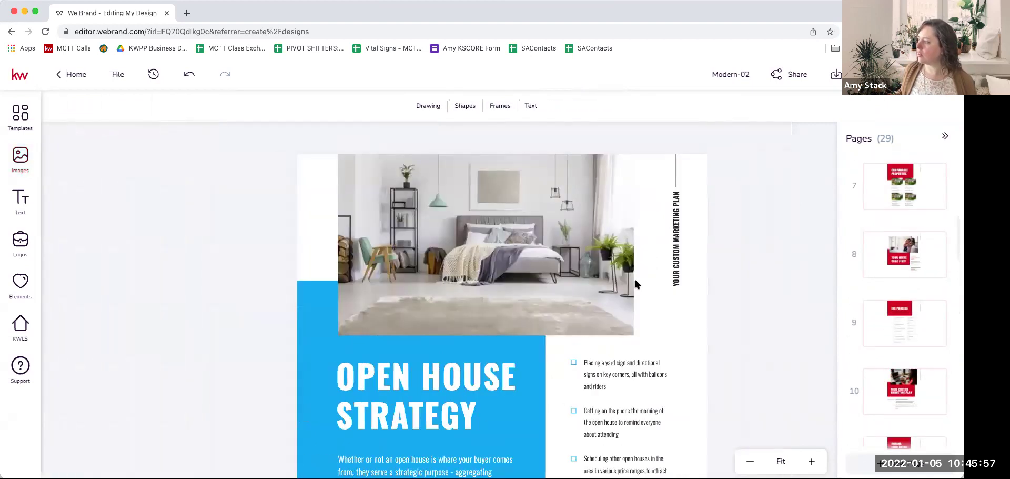
pyautogui.scroll(6, 904, 210)
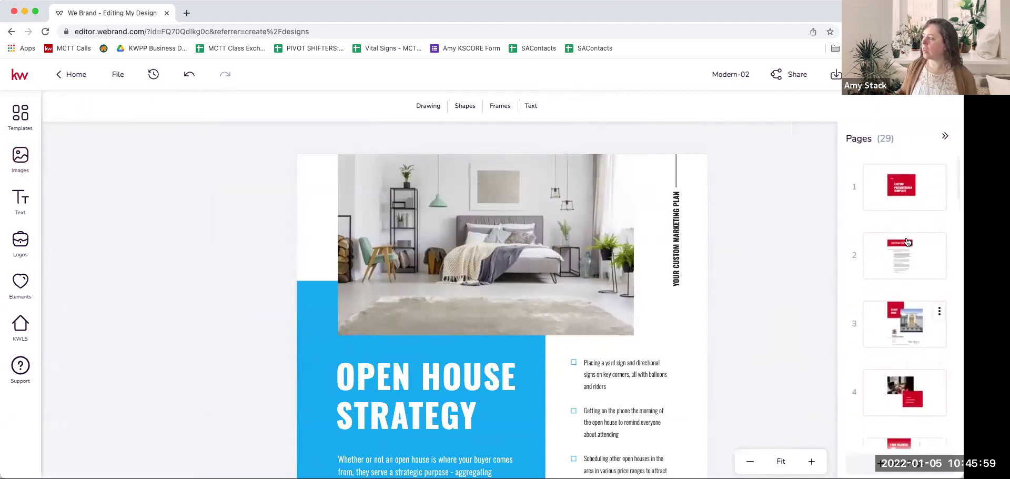
pyautogui.scroll(-2, 904, 245)
# Step: On page 3, fill the red Client Name block with template blue (#00AEEF)
pyautogui.click(904, 252)
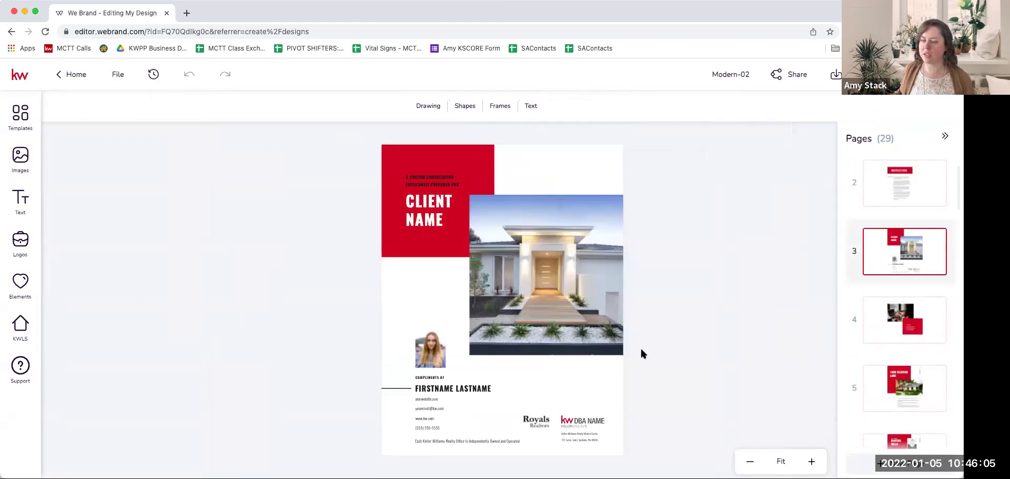
pyautogui.click(493, 169)
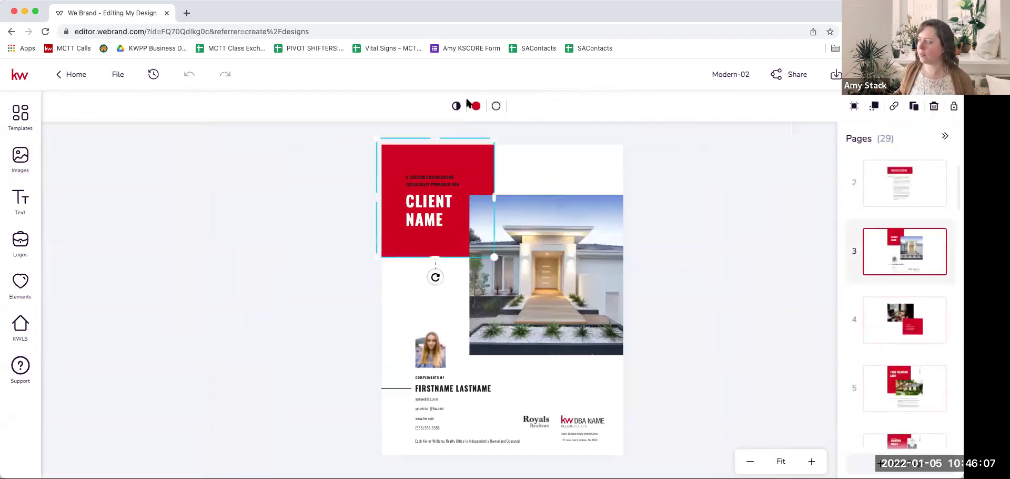
pyautogui.click(476, 105)
pyautogui.click(523, 201)
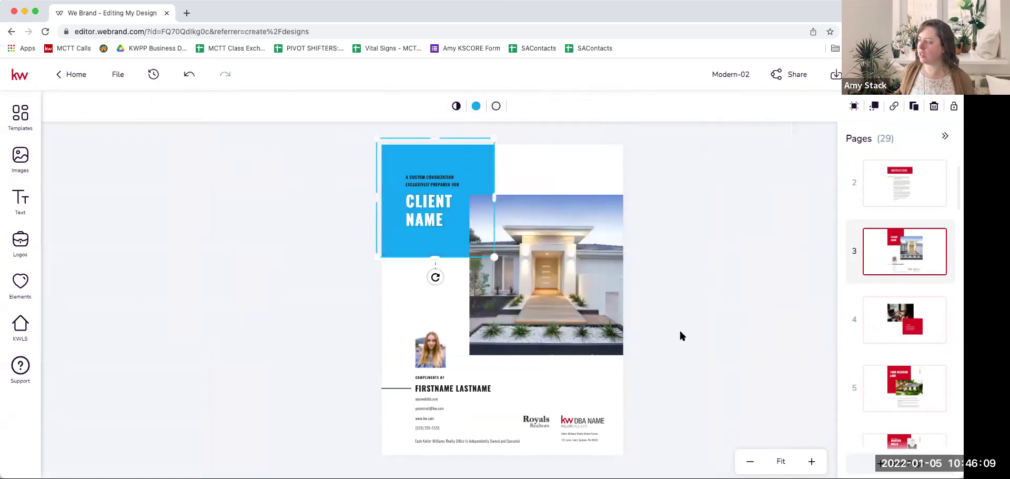
# Step: Zoom in closer on the cover's agent contact details
pyautogui.click(812, 461)
pyautogui.click(811, 461)
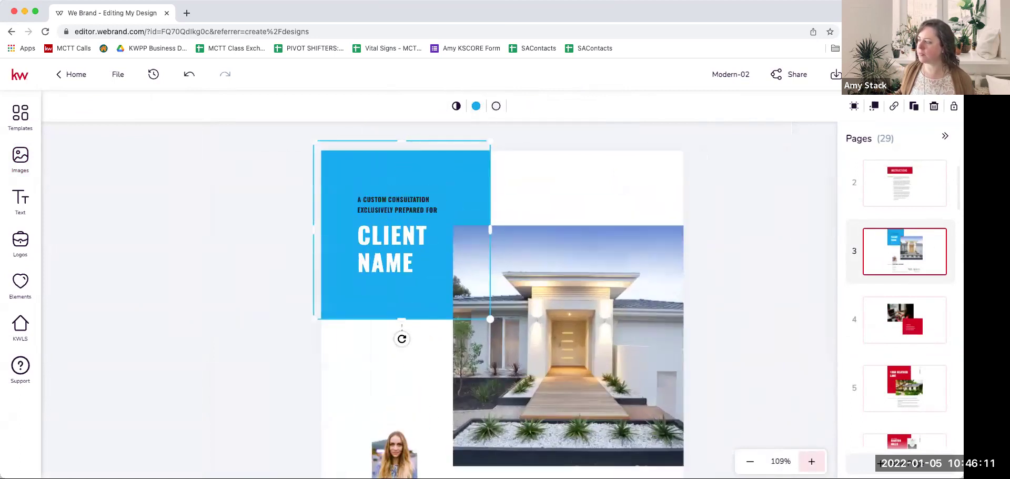
pyautogui.click(812, 461)
pyautogui.scroll(-5, 722, 334)
pyautogui.scroll(-3, 721, 342)
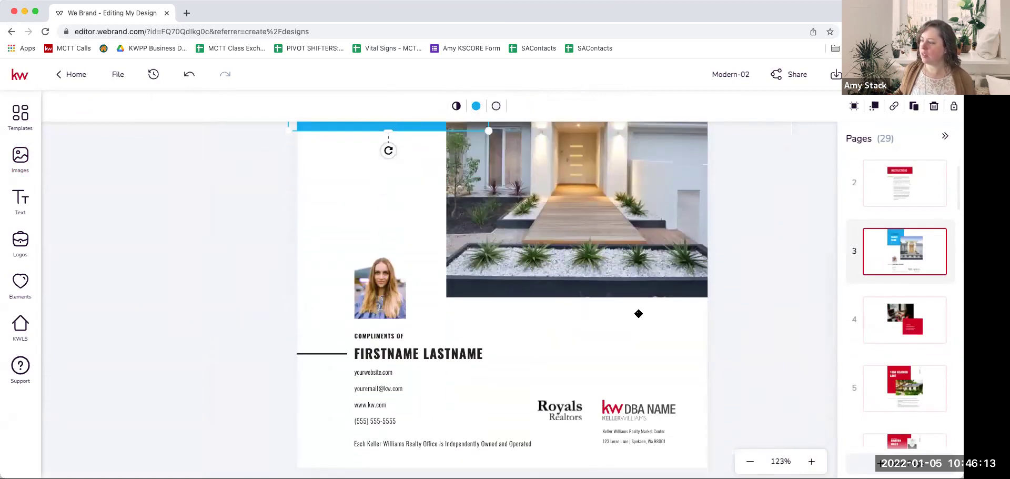
pyautogui.click(811, 461)
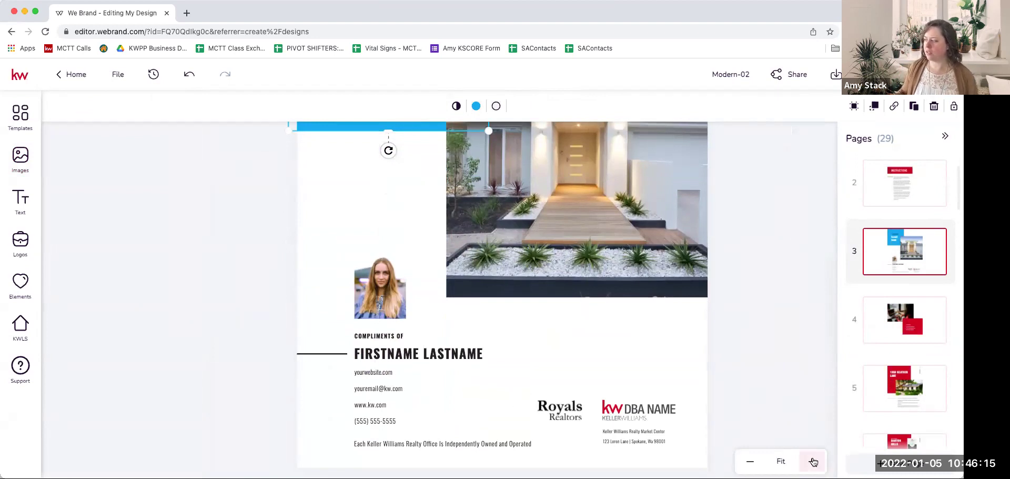
pyautogui.scroll(-2, 701, 369)
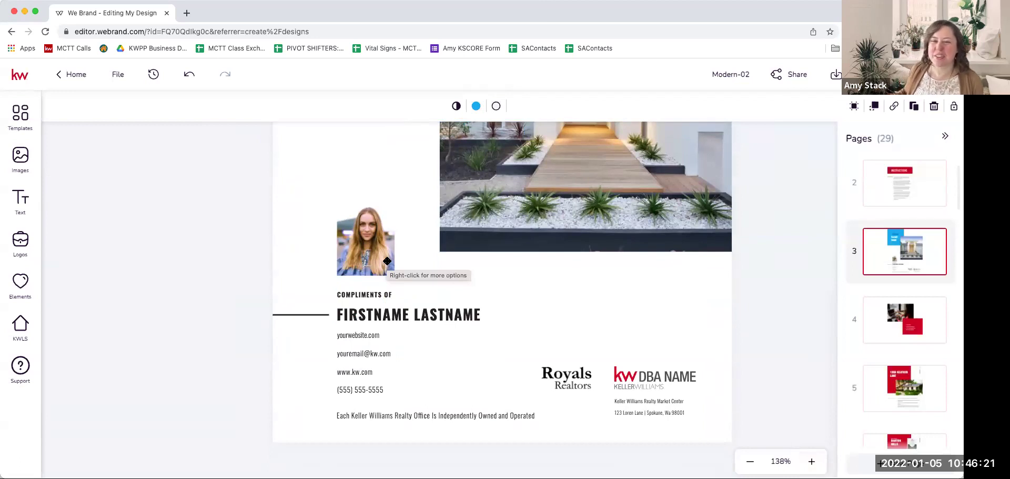
# Step: Replace the FIRSTNAME LASTNAME placeholder with the agent's full name, all in capital letters
pyautogui.click(361, 315)
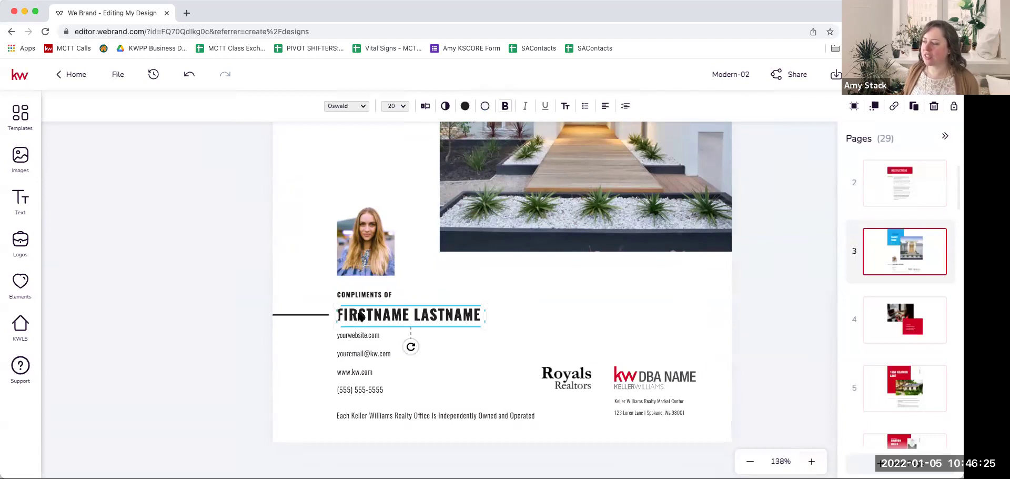
pyautogui.doubleClick(361, 316)
pyautogui.click(360, 314)
pyautogui.tripleClick(359, 314)
pyautogui.click(358, 313)
pyautogui.doubleClick(358, 314)
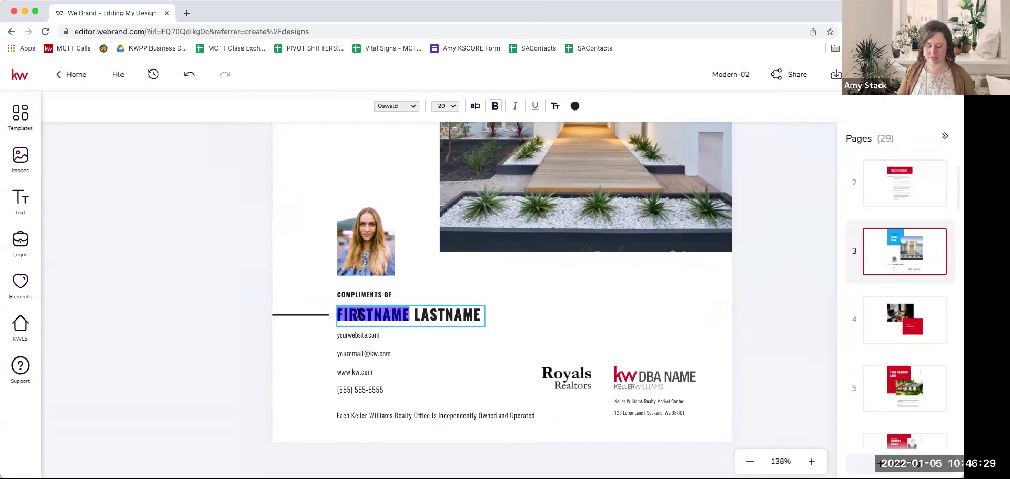
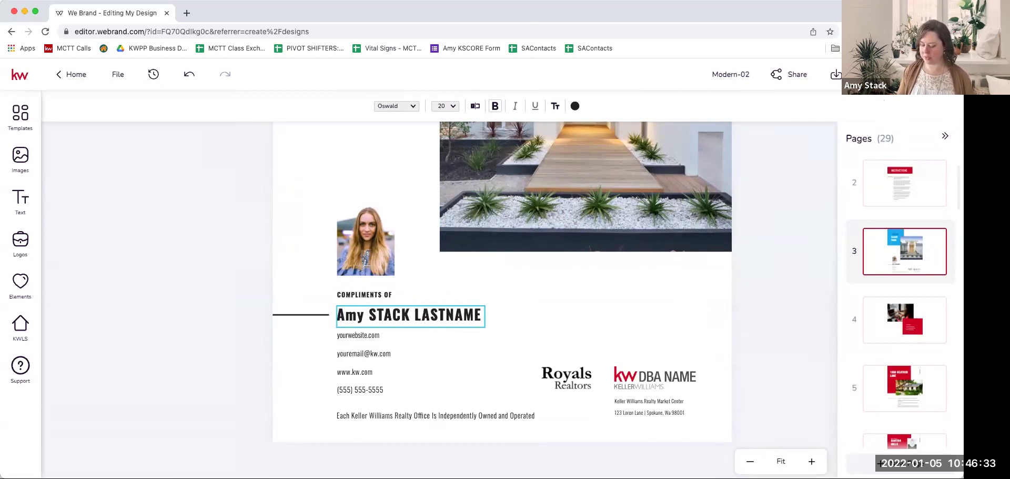
pyautogui.press('Delete')
pyautogui.press('Delete')
pyautogui.press('Delete')
pyautogui.press('Delete')
pyautogui.press('Delete')
pyautogui.press('Delete')
pyautogui.press('Delete')
pyautogui.press('Delete')
pyautogui.press('Delete')
pyautogui.press('Left')
pyautogui.press('Left')
pyautogui.press('Left')
pyautogui.press('Left')
pyautogui.press('Left')
pyautogui.press('BackSpace')
pyautogui.press('BackSpace')
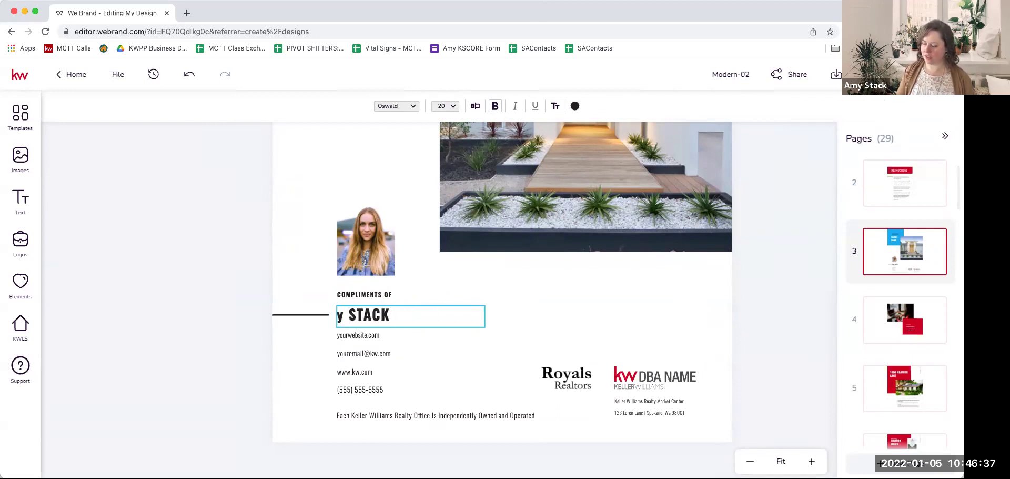
pyautogui.press('Delete')
pyautogui.write('AMY')
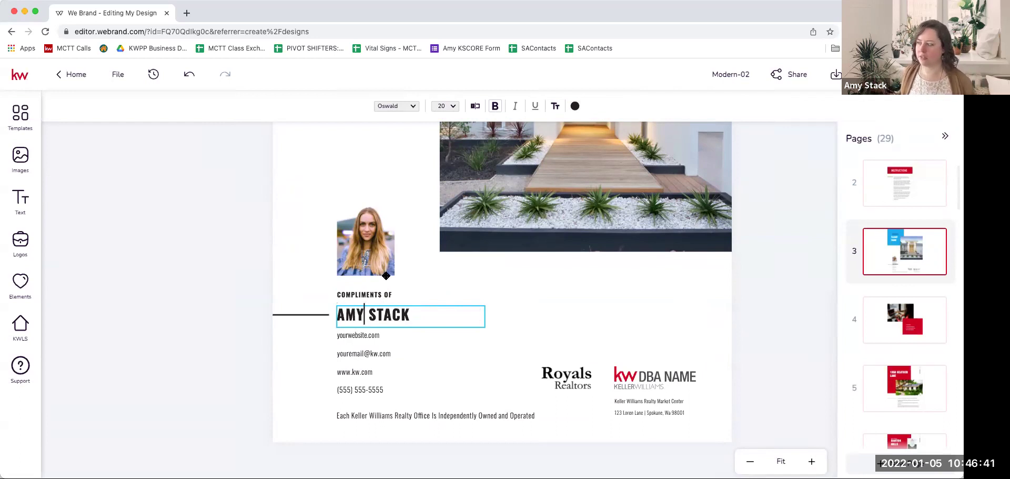
# Step: Select the contact details text box and open its plain-text editor
pyautogui.click(359, 335)
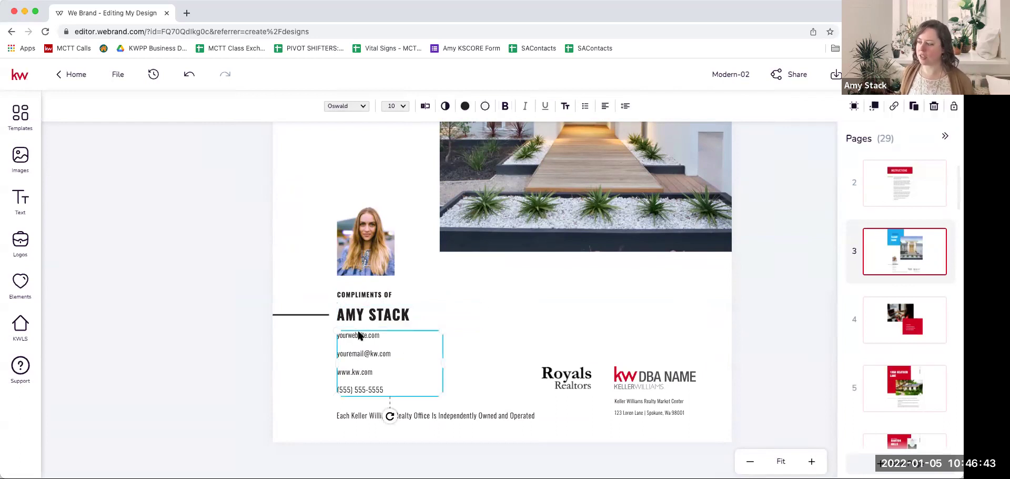
pyautogui.click(359, 337)
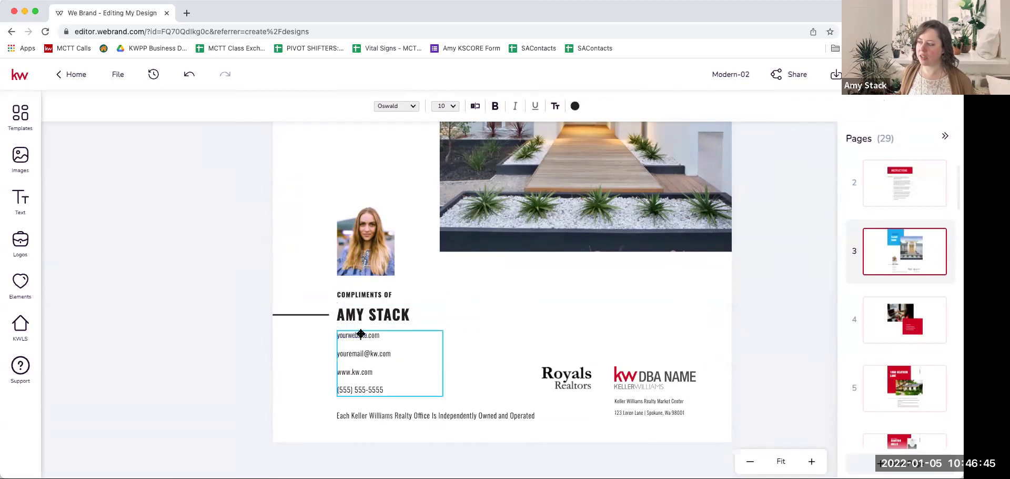
pyautogui.click(360, 335)
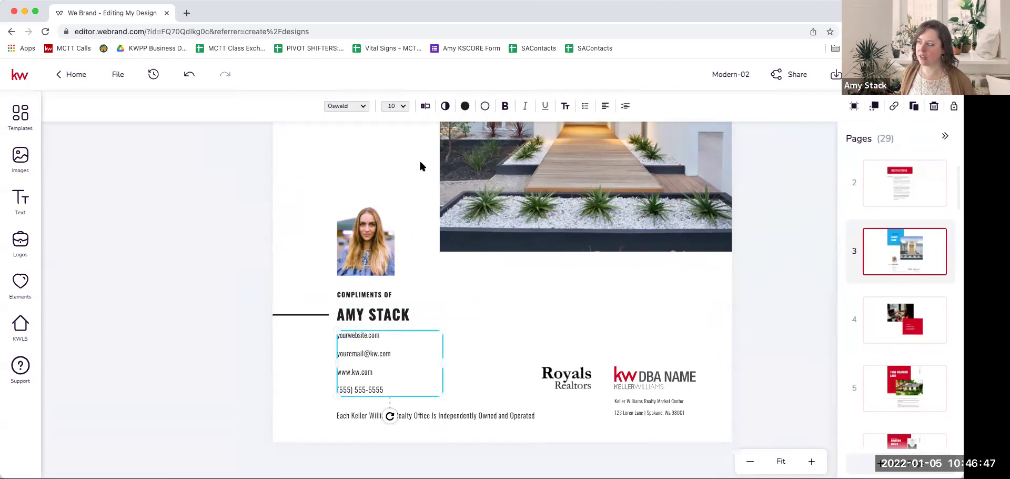
pyautogui.click(425, 106)
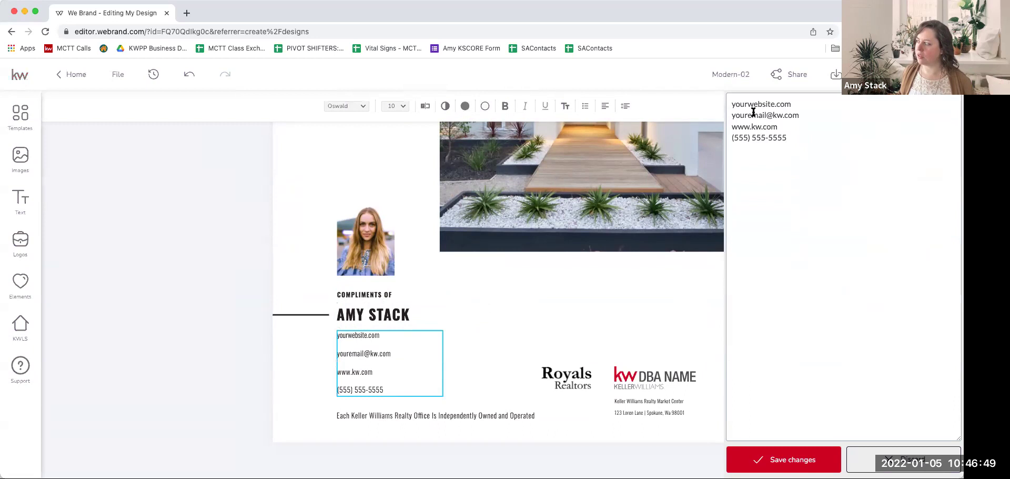
# Step: Replace the website and email lines with 'update', 'email' and 'website', then save changes
pyautogui.doubleClick(761, 104)
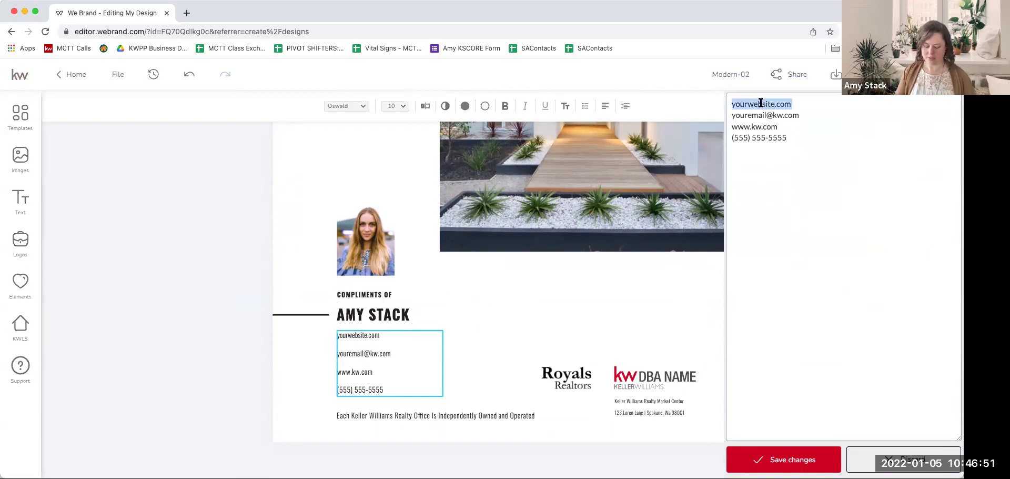
pyautogui.press('Delete')
pyautogui.press('Delete')
pyautogui.write('update')
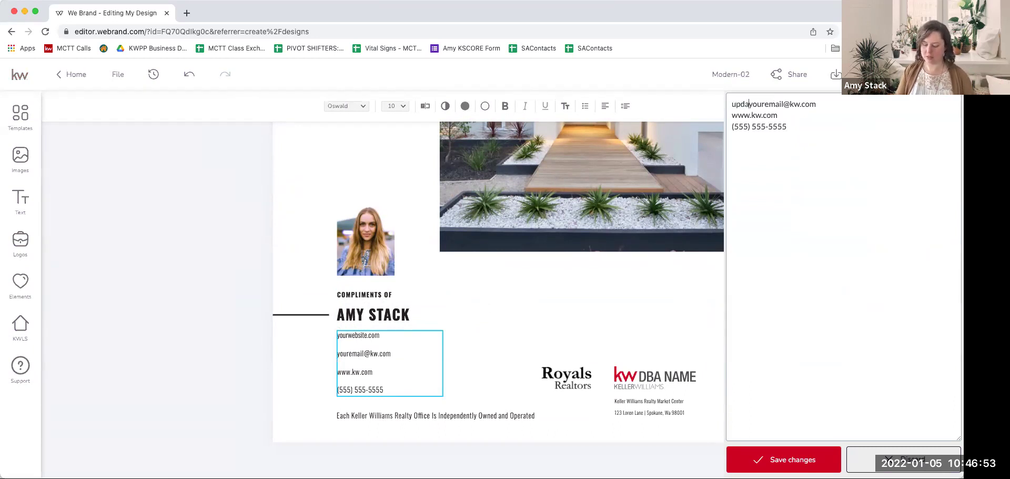
pyautogui.press('Return')
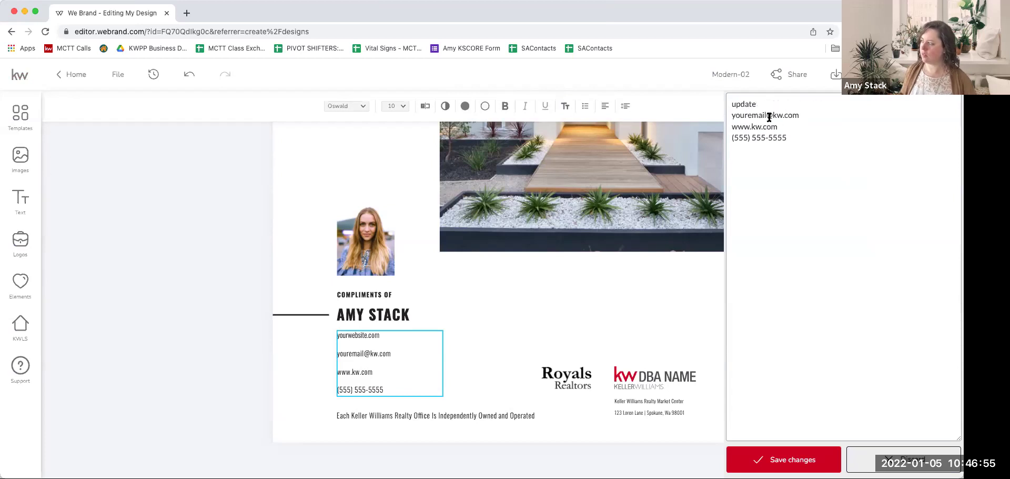
pyautogui.tripleClick(770, 117)
pyautogui.write('email')
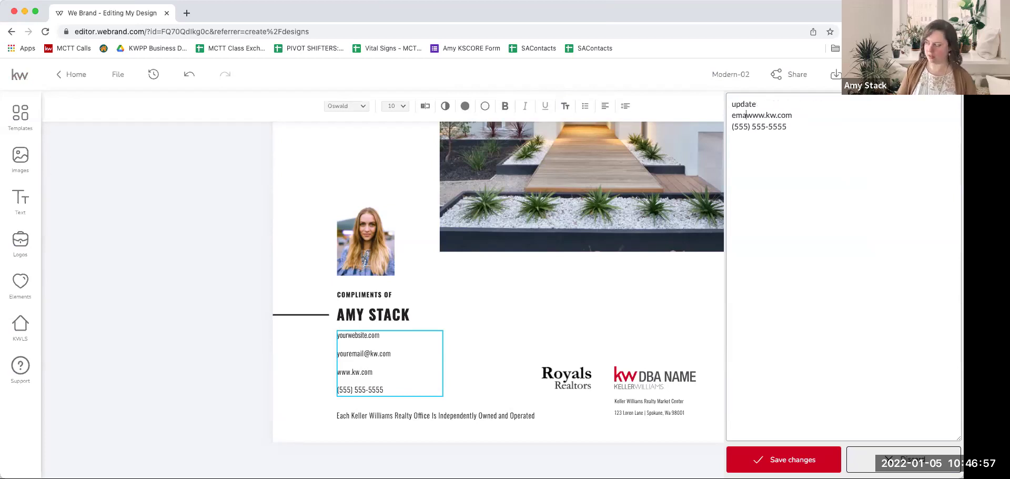
pyautogui.press('Return')
pyautogui.write('website')
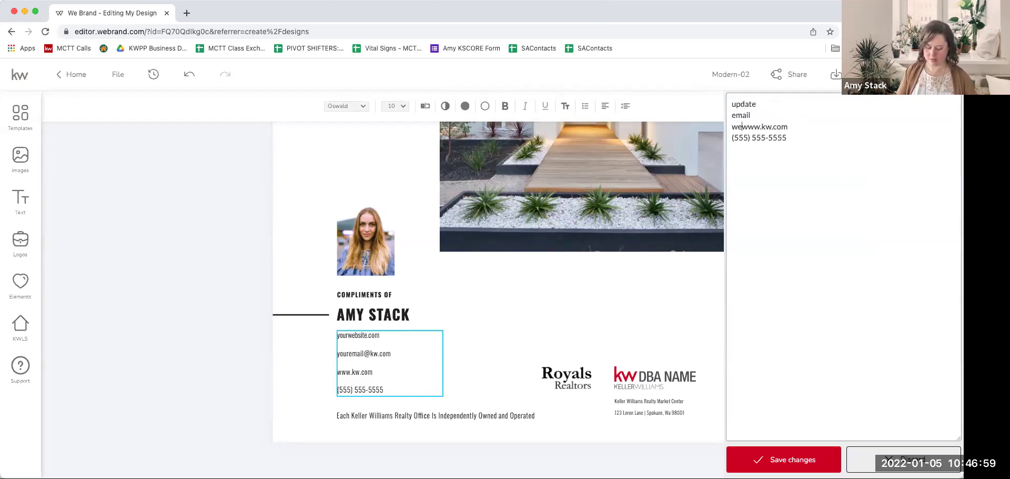
pyautogui.press('Delete')
pyautogui.press('Delete')
pyautogui.press('Delete')
pyautogui.press('Delete')
pyautogui.press('Delete')
pyautogui.press('Delete')
pyautogui.press('Delete')
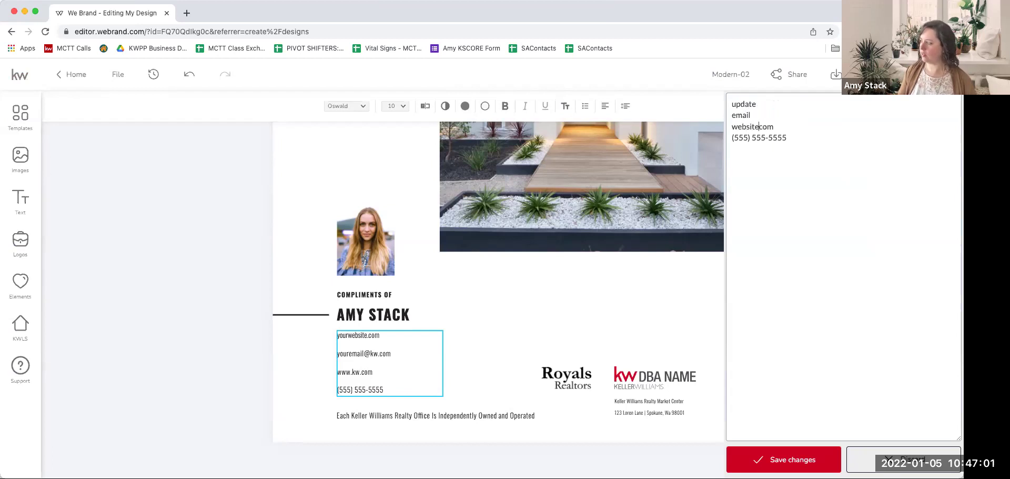
pyautogui.click(774, 452)
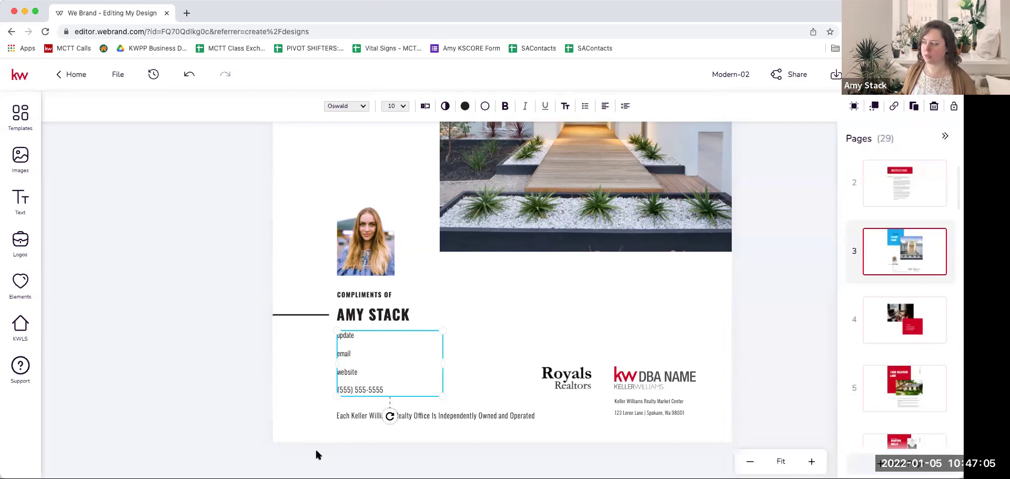
# Step: Select the headshot photo and open the Images library showing the two saved agent portraits
pyautogui.click(284, 393)
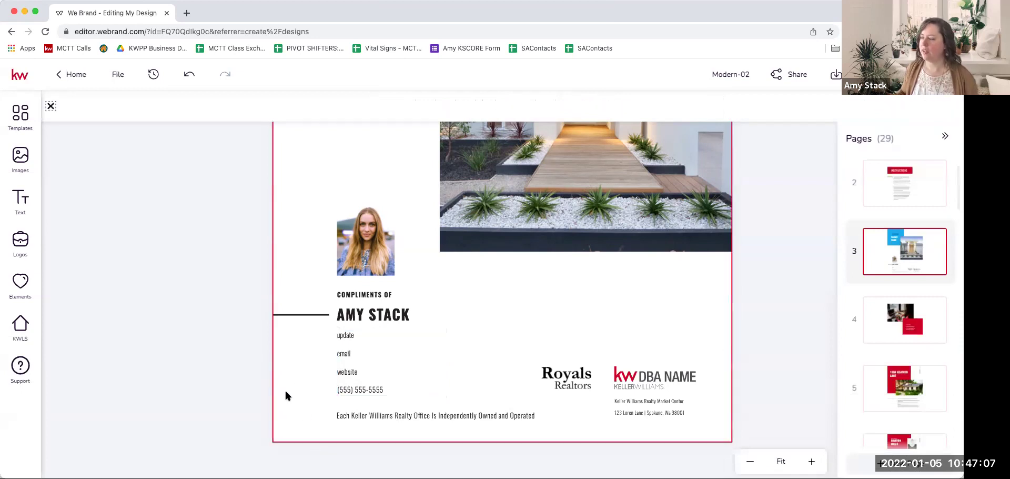
pyautogui.scroll(1, 286, 389)
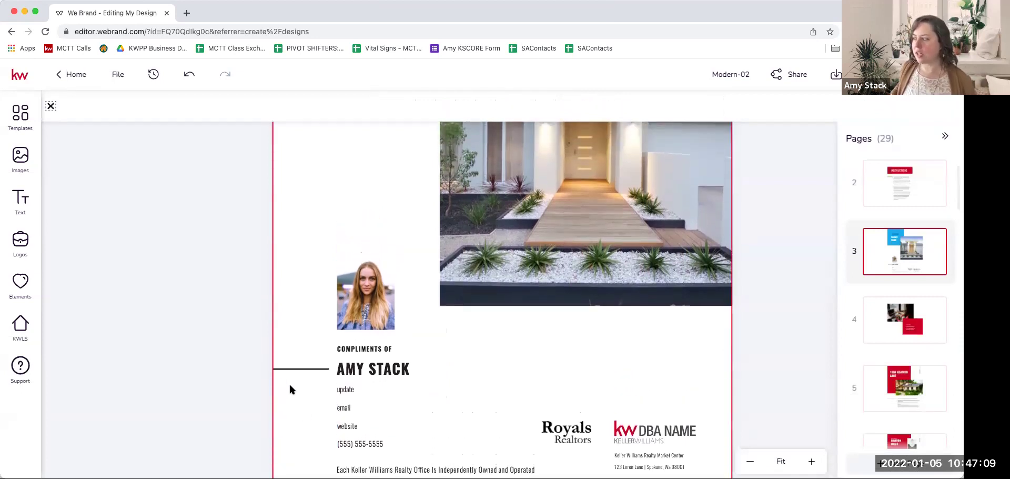
pyautogui.scroll(3, 288, 382)
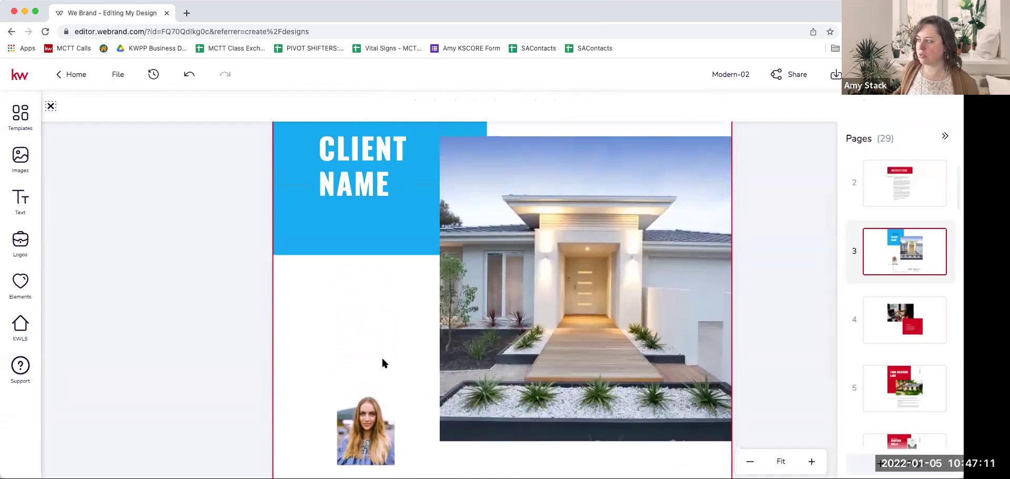
pyautogui.click(564, 232)
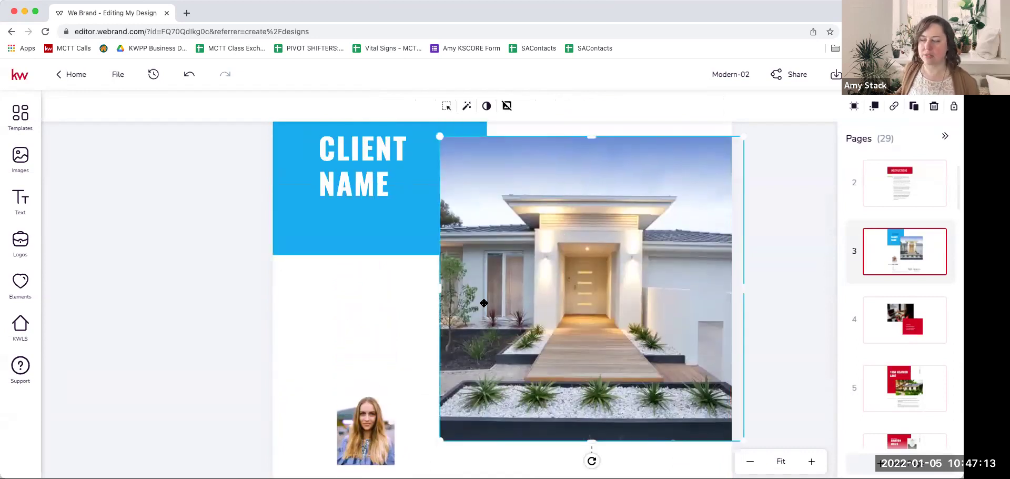
pyautogui.scroll(-5, 484, 302)
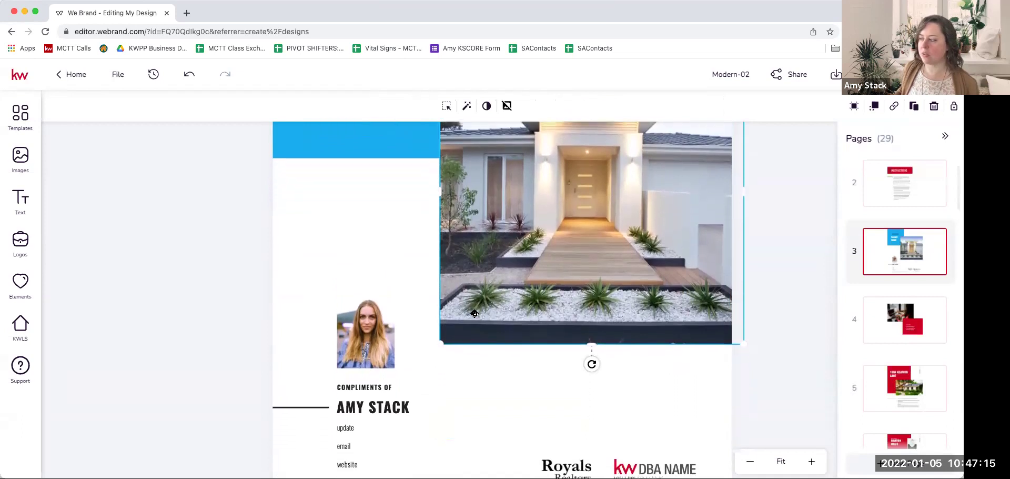
pyautogui.scroll(-2, 399, 326)
pyautogui.click(351, 284)
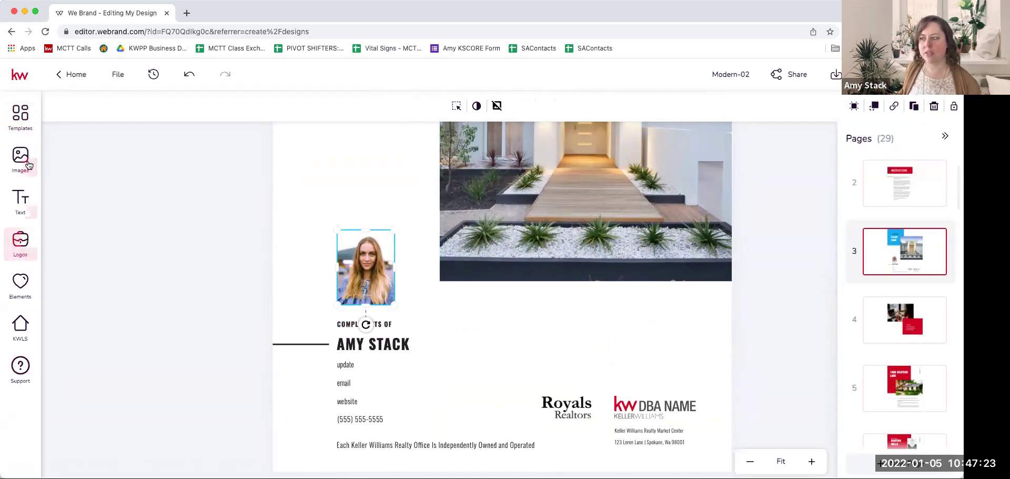
pyautogui.click(20, 158)
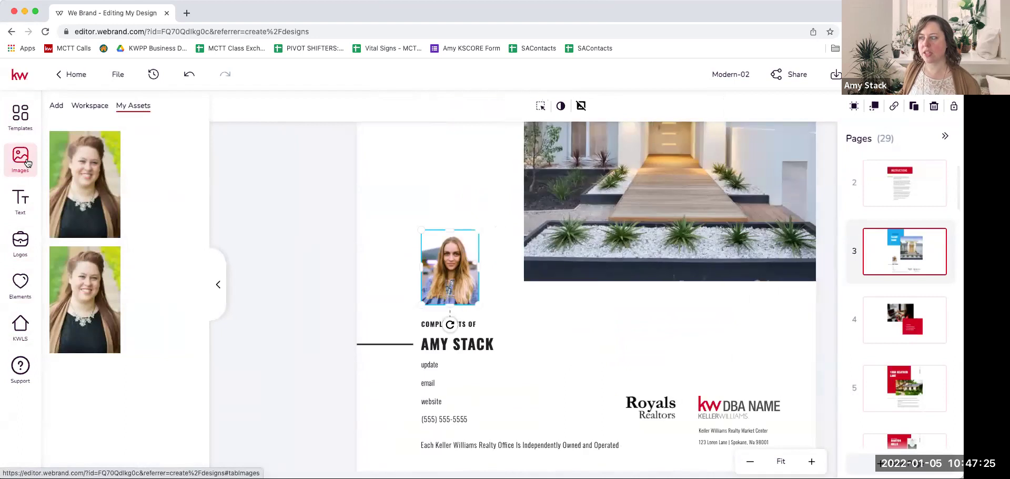
pyautogui.moveTo(107, 208)
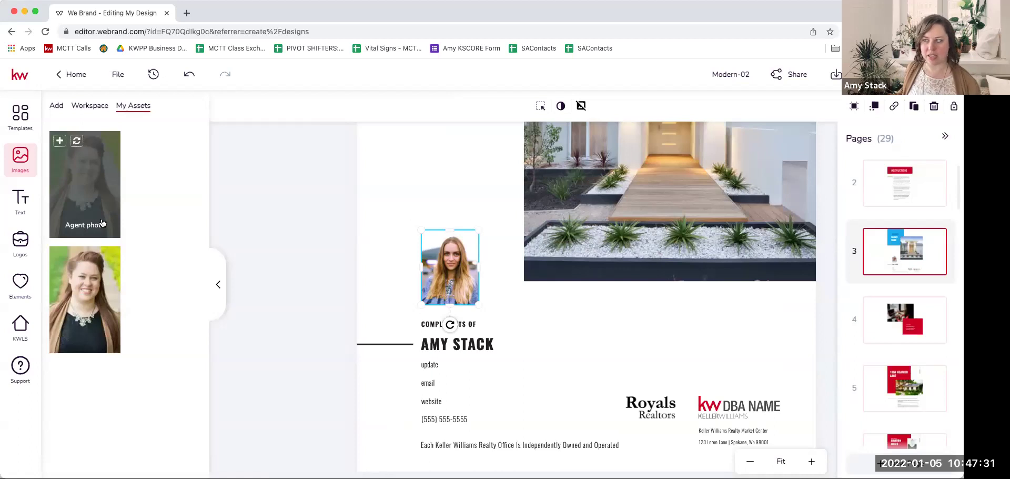
# Step: Upload the red-and-black real estate logo file through the Add images upload box
pyautogui.click(57, 107)
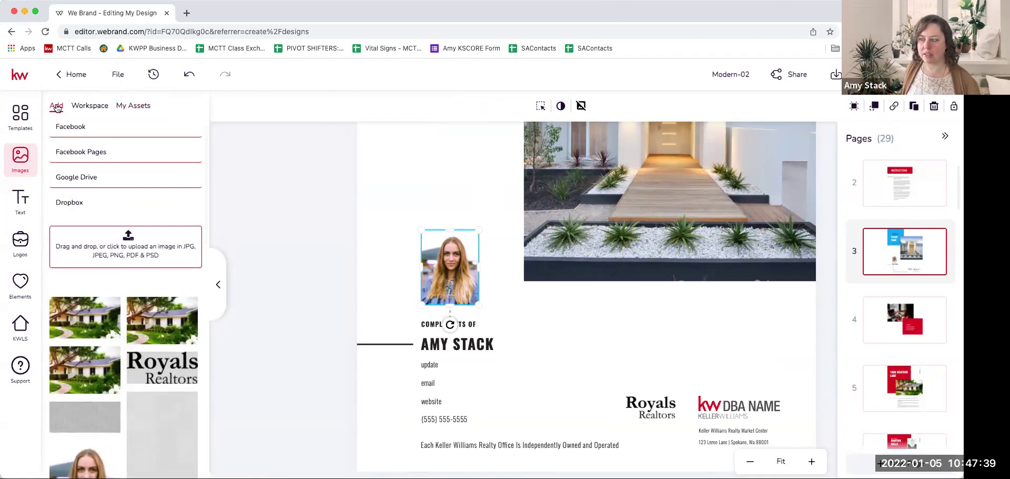
pyautogui.click(130, 240)
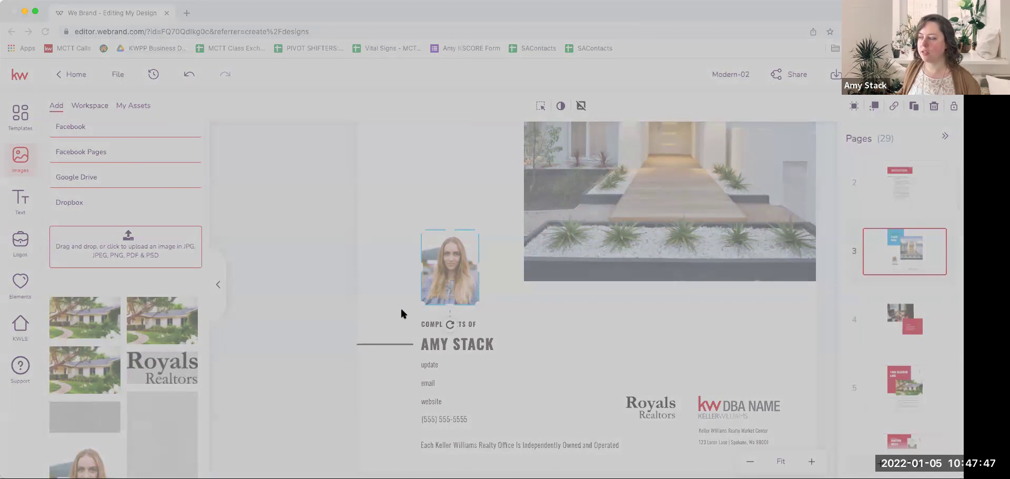
pyautogui.click(664, 348)
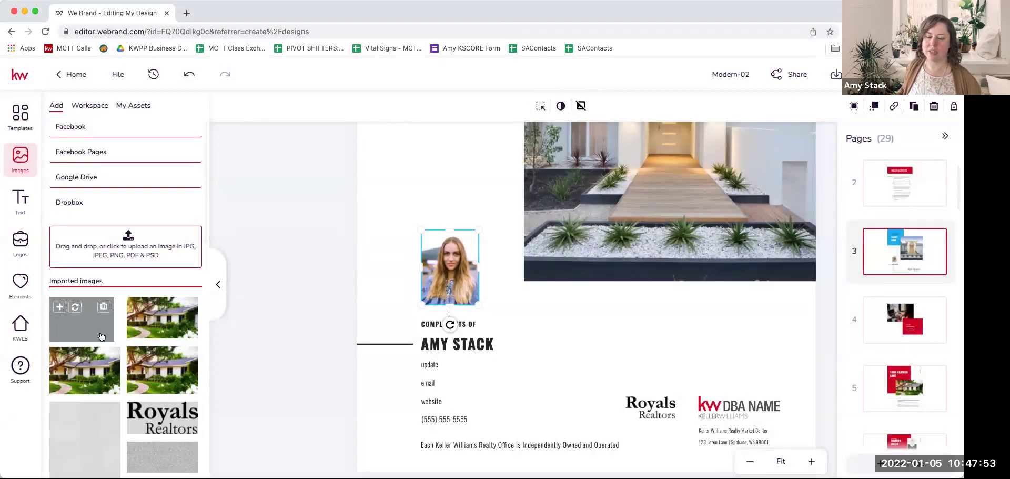
pyautogui.moveTo(104, 327); pyautogui.dragTo(115, 368)
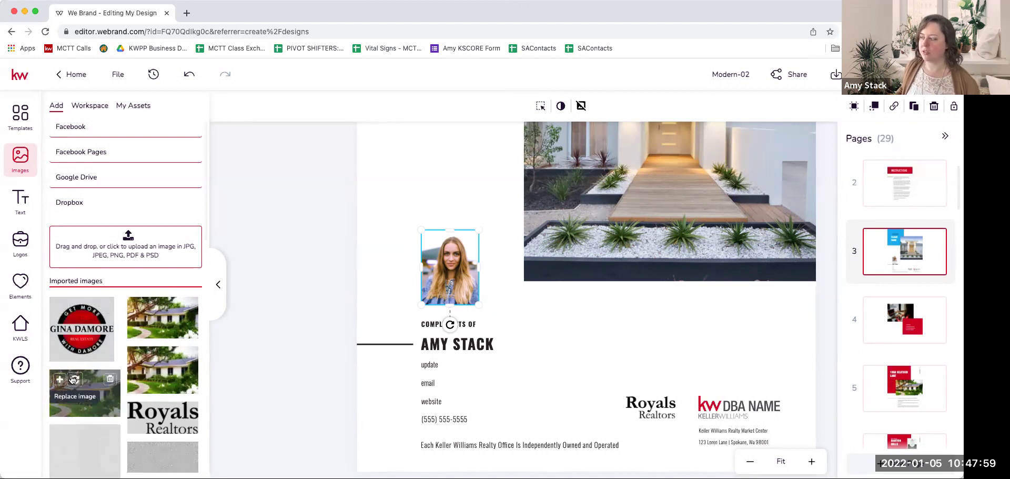
# Step: Try replacing the Royals Realtors logo with the uploaded logo twice, undoing each time
pyautogui.click(640, 395)
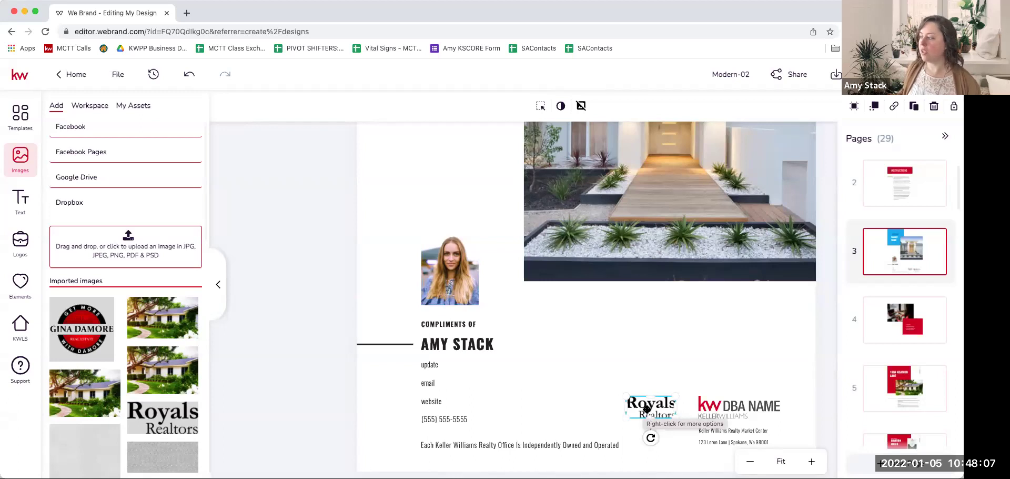
pyautogui.moveTo(93, 338)
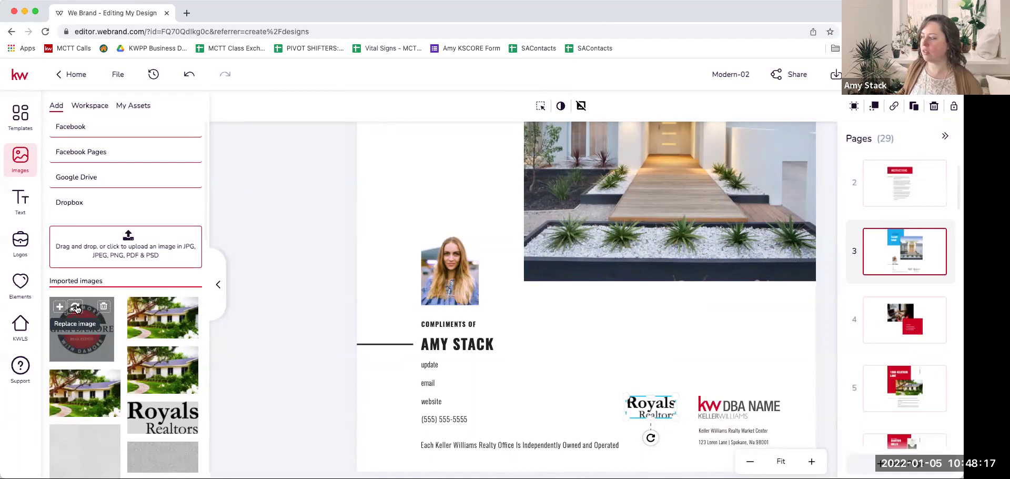
pyautogui.click(76, 308)
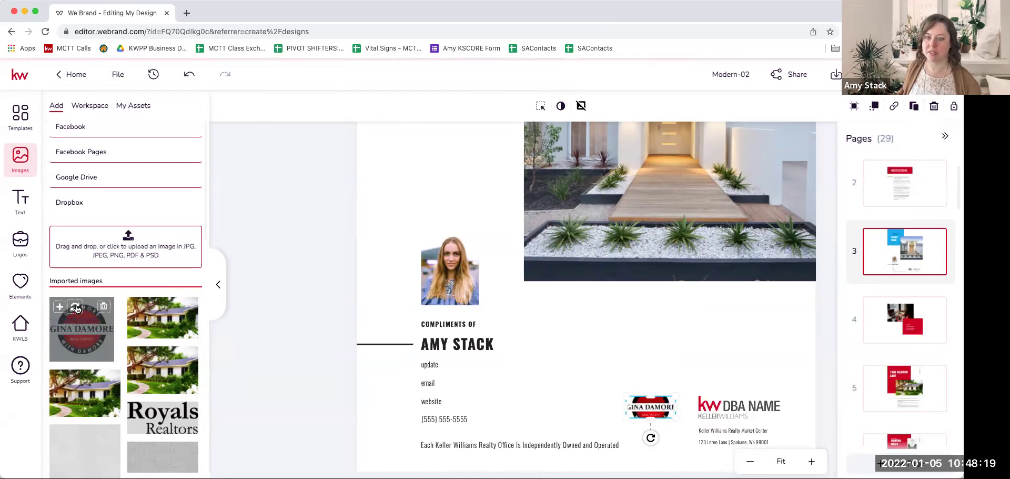
pyautogui.click(191, 81)
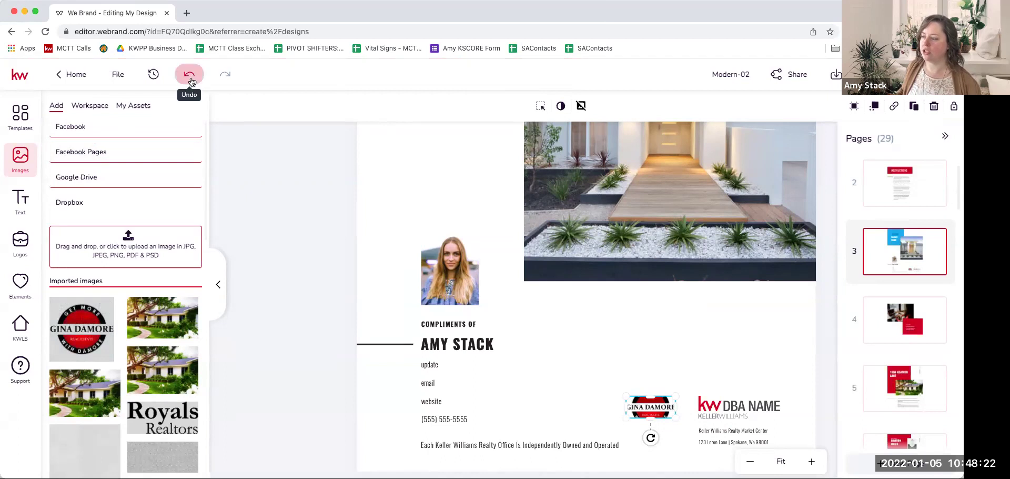
pyautogui.click(508, 335)
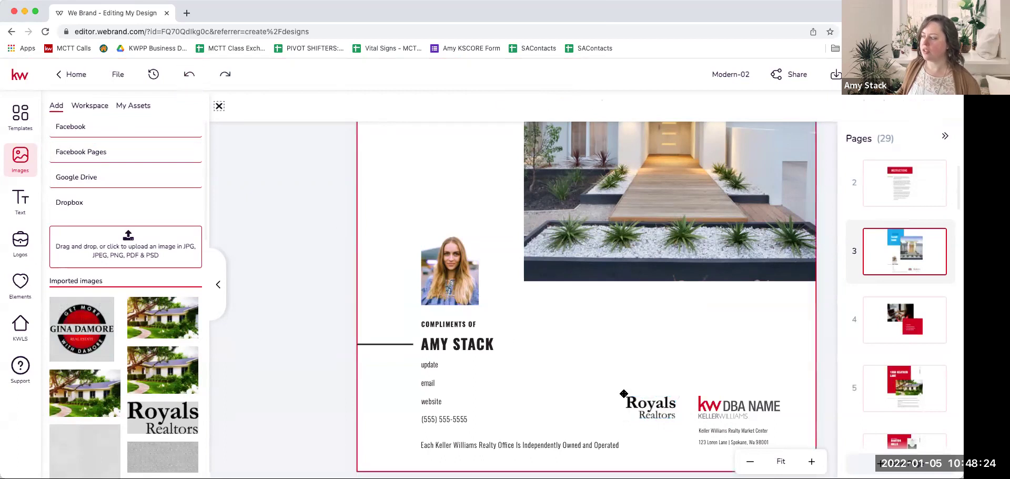
pyautogui.click(659, 411)
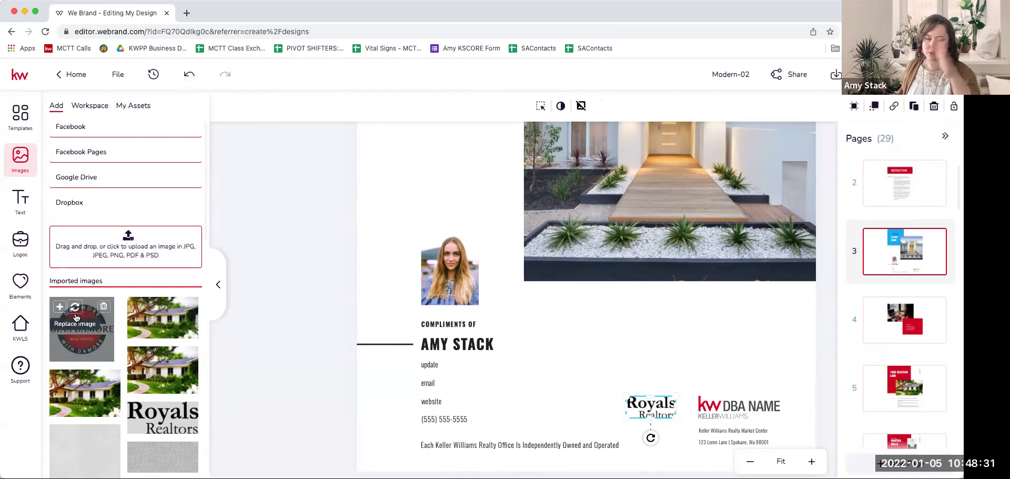
pyautogui.click(75, 307)
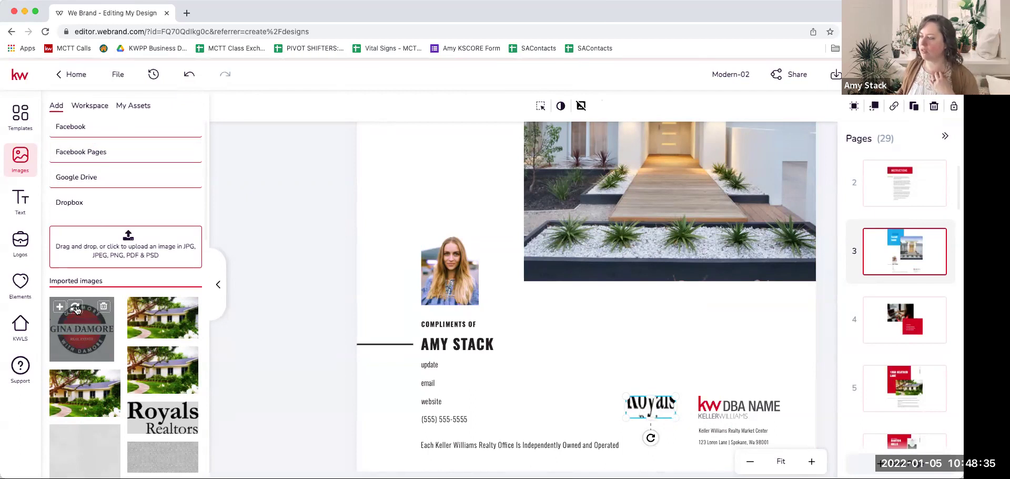
pyautogui.click(191, 76)
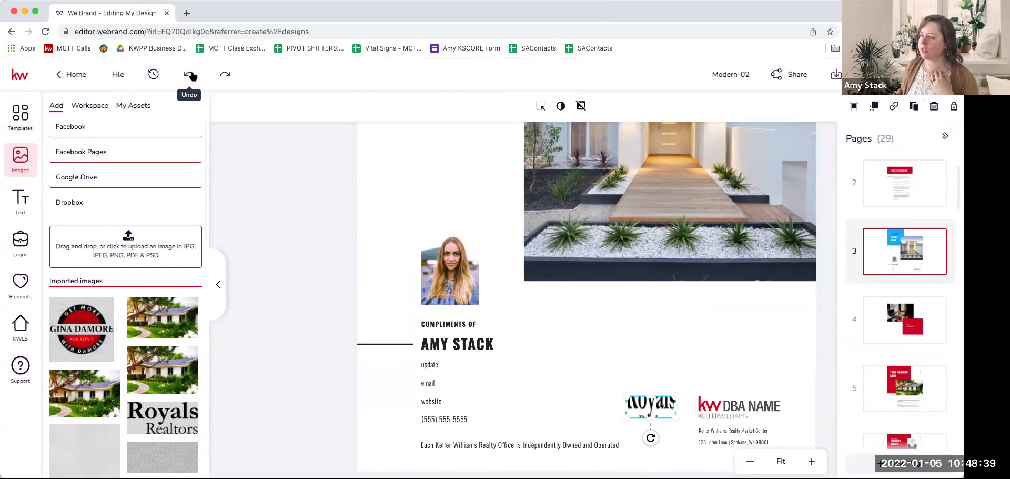
pyautogui.click(573, 331)
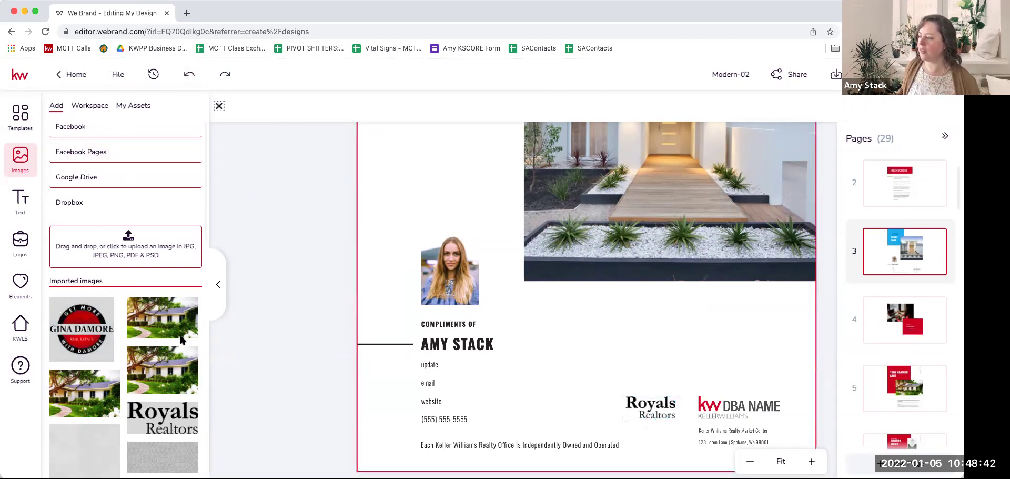
# Step: Add the uploaded logo to the page, shrink it to a small icon, and place it below the house photo
pyautogui.click(92, 331)
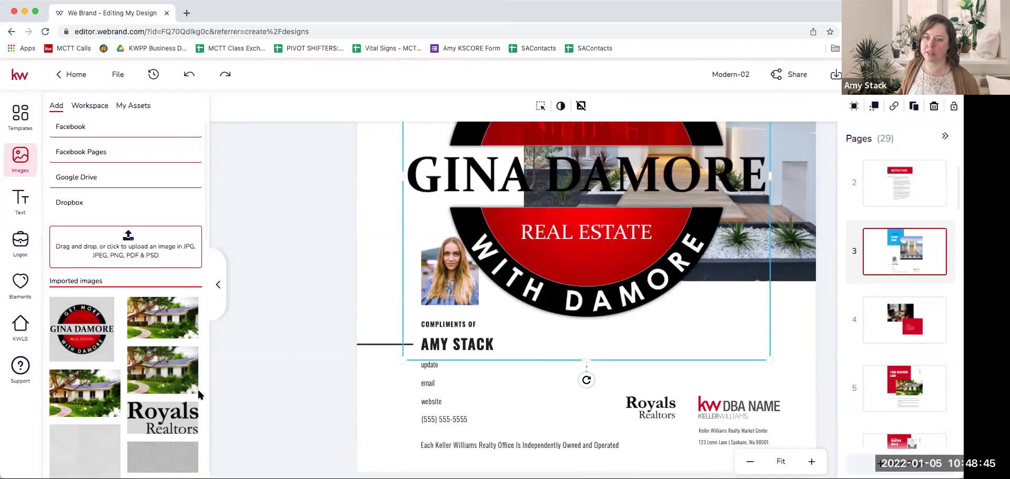
pyautogui.moveTo(569, 308); pyautogui.dragTo(567, 361)
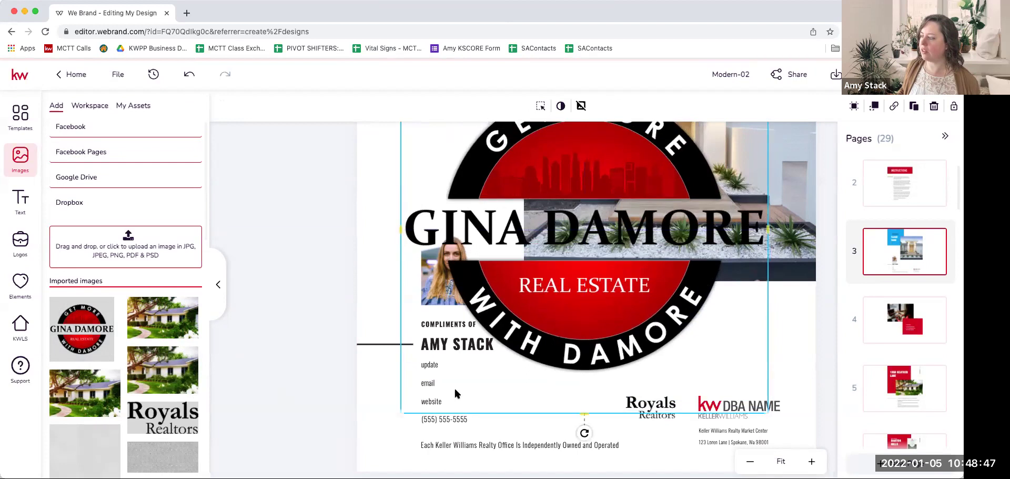
pyautogui.moveTo(398, 414); pyautogui.dragTo(523, 260)
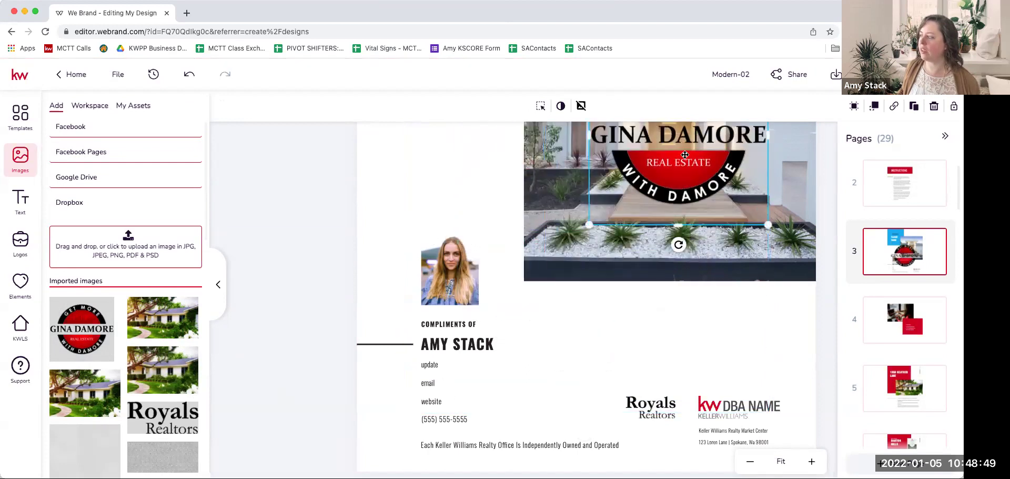
pyautogui.moveTo(677, 241); pyautogui.dragTo(563, 323)
pyautogui.moveTo(674, 354)
pyautogui.mouseDown()
pyautogui.moveTo(527, 208)
pyautogui.moveTo(581, 355)
pyautogui.moveTo(684, 311)
pyautogui.moveTo(665, 301)
pyautogui.mouseUp()
pyautogui.click(612, 387)
pyautogui.click(612, 388)
# Step: Try swapping the Royals Realtors logo for the uploaded logo, and save the design via File > Save
pyautogui.click(649, 404)
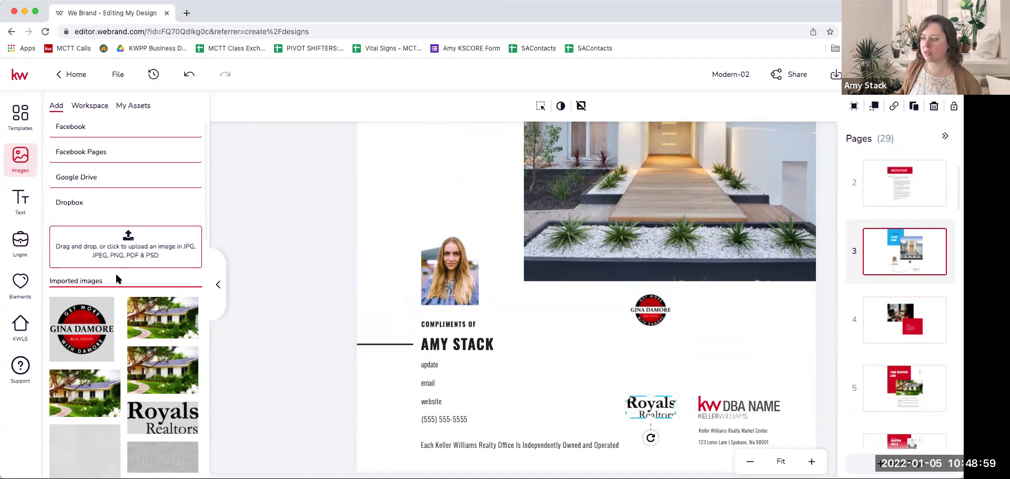
pyautogui.click(75, 308)
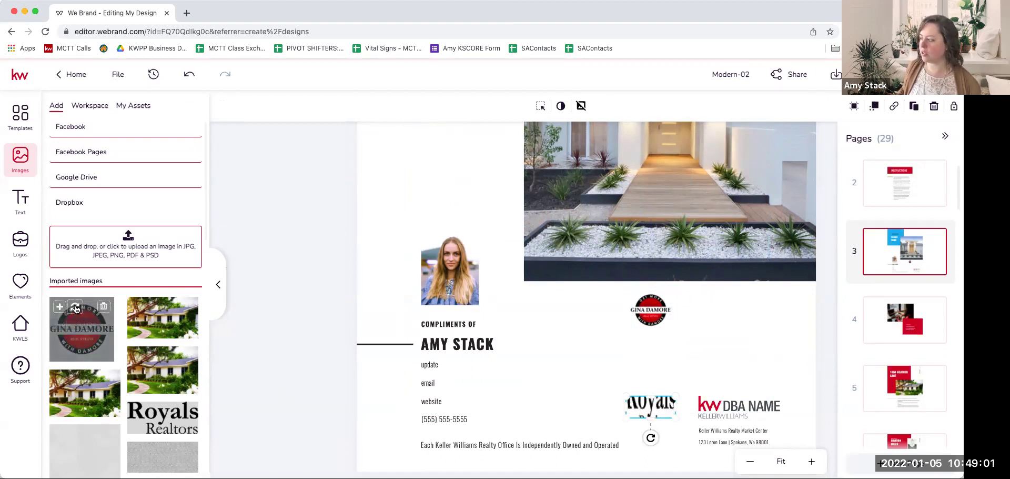
pyautogui.click(415, 192)
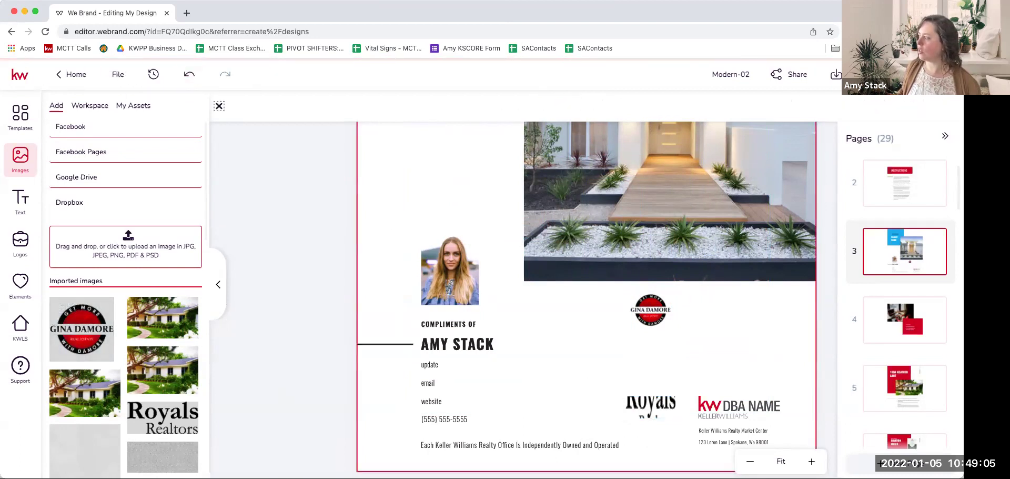
pyautogui.click(117, 75)
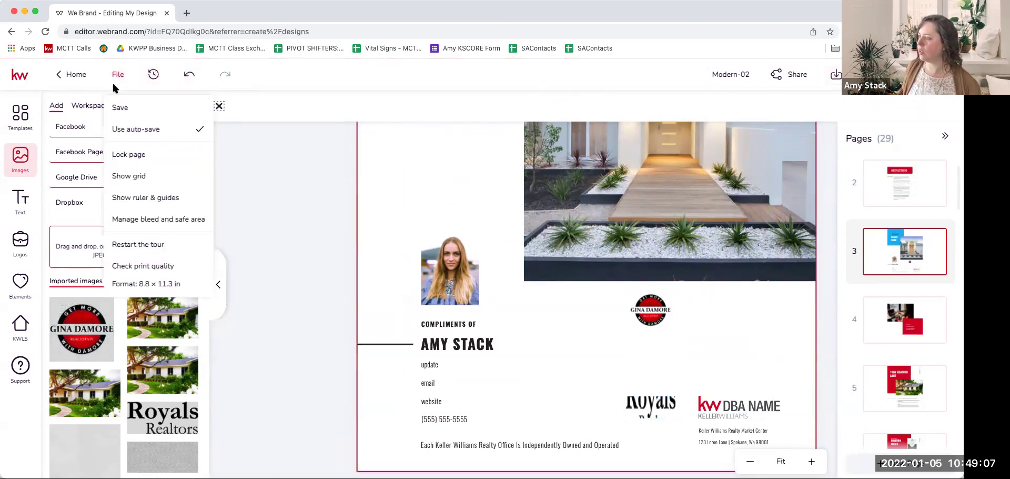
pyautogui.click(117, 109)
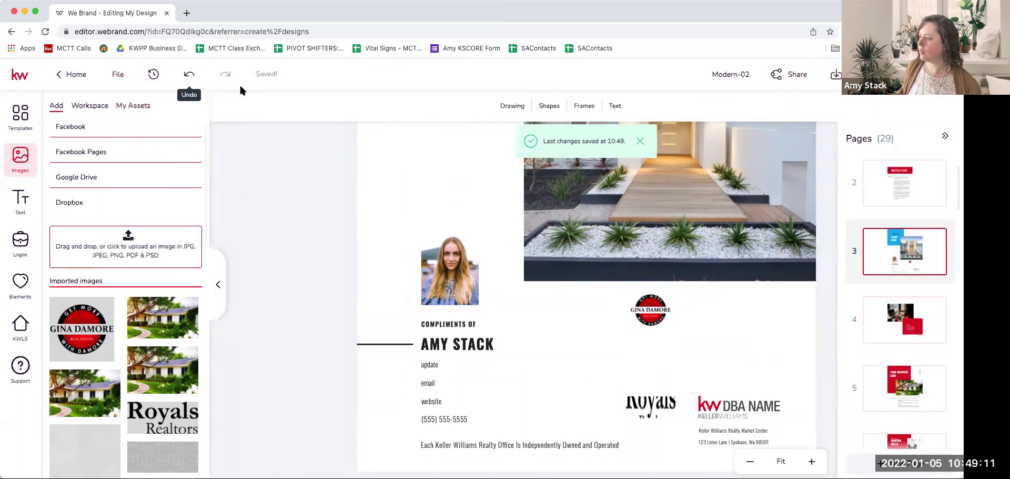
pyautogui.click(654, 407)
pyautogui.click(76, 308)
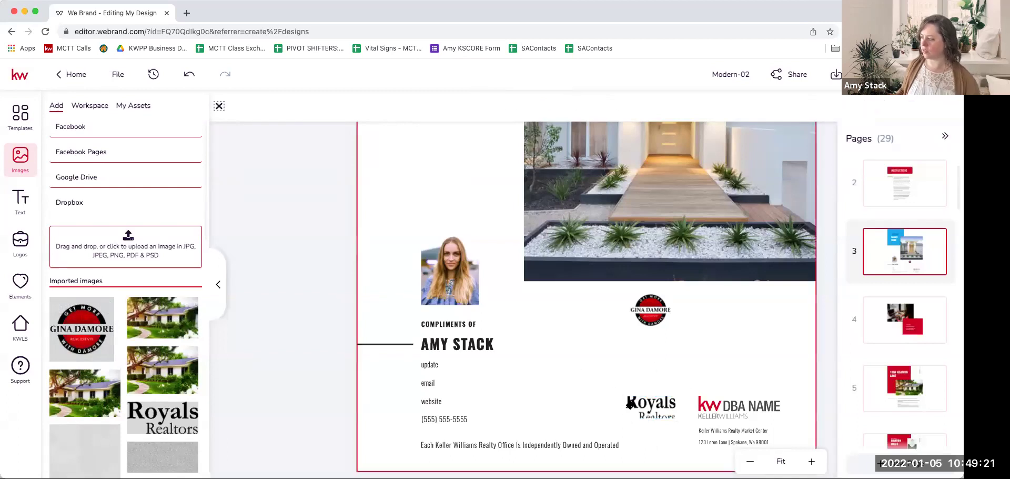
pyautogui.click(464, 269)
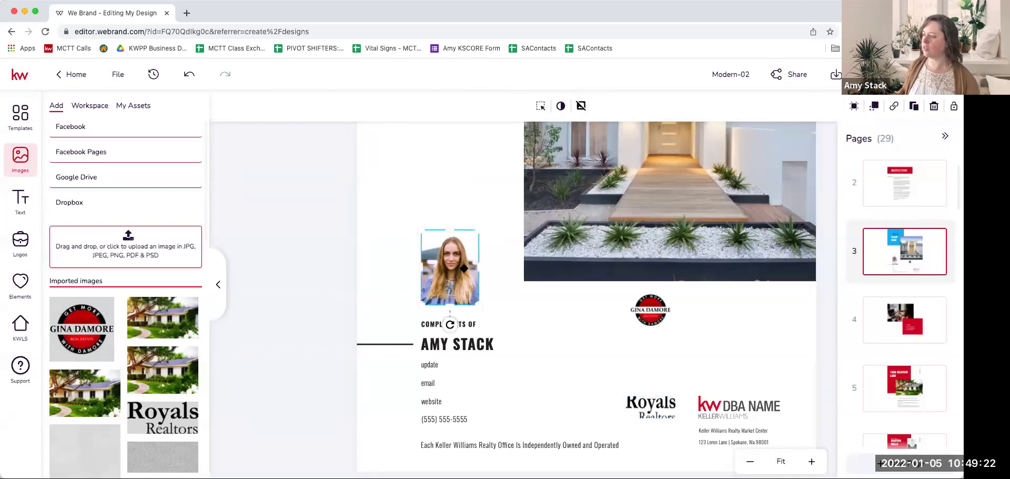
# Step: Replace the page headshot with the saved agent photo from the image library
pyautogui.click(133, 105)
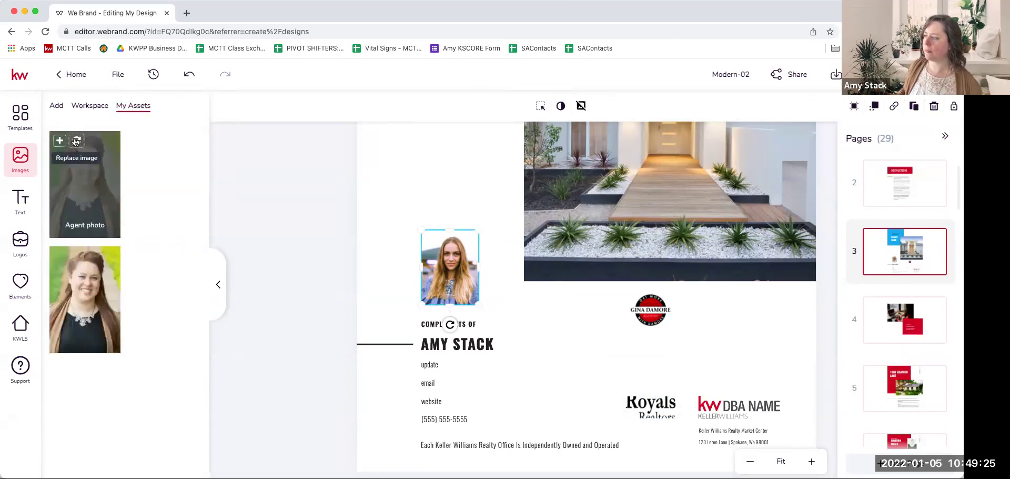
pyautogui.click(79, 140)
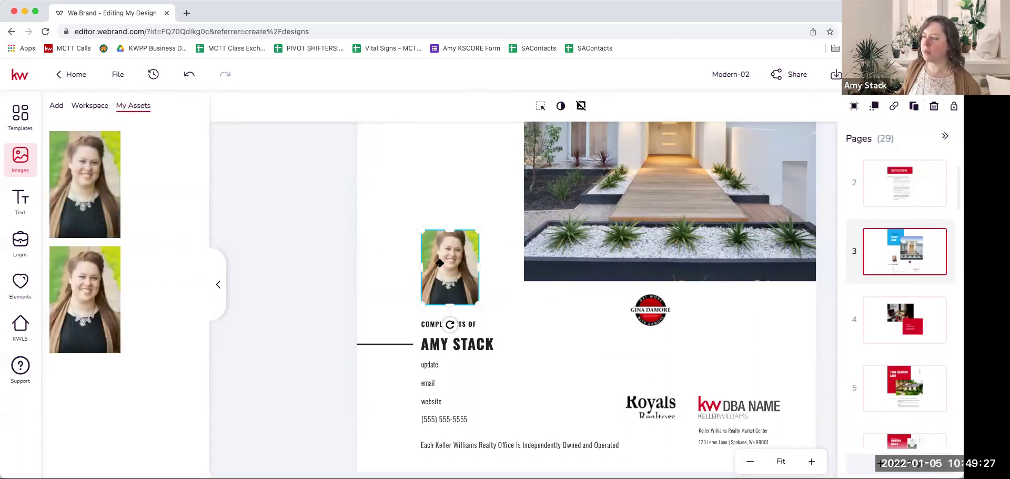
pyautogui.click(453, 193)
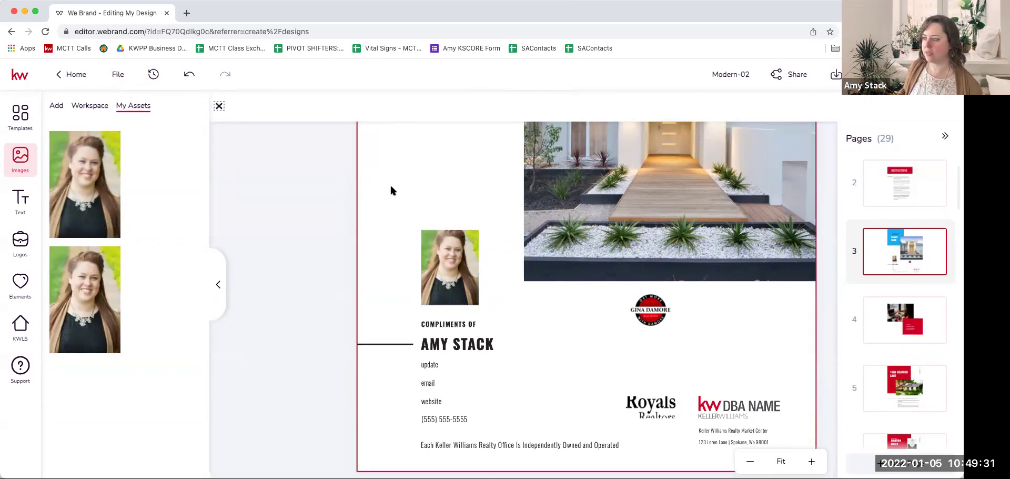
# Step: Shift and enlarge the new headshot inside its crop frame
pyautogui.doubleClick(457, 270)
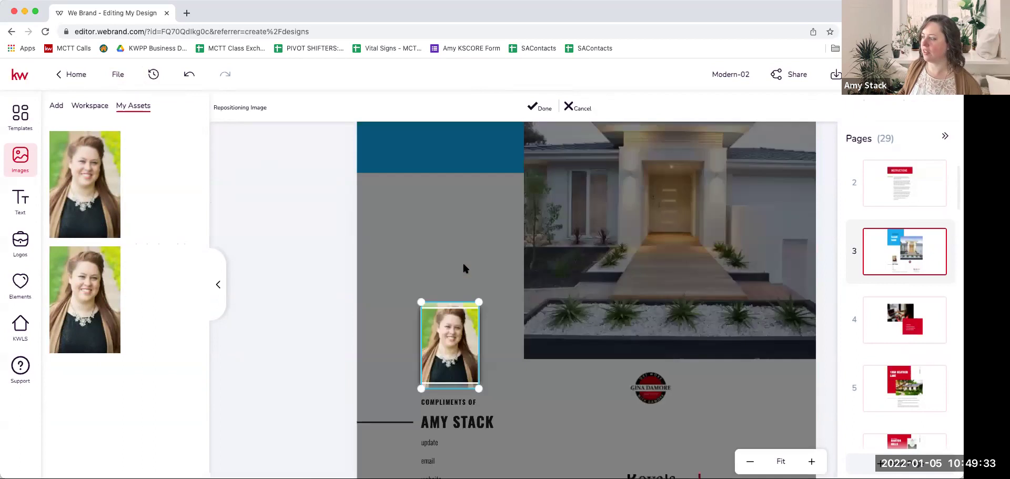
pyautogui.moveTo(451, 339)
pyautogui.mouseDown()
pyautogui.moveTo(447, 281)
pyautogui.moveTo(449, 352)
pyautogui.moveTo(450, 328)
pyautogui.moveTo(451, 342)
pyautogui.mouseUp()
pyautogui.click(539, 107)
pyautogui.scroll(-5, 428, 337)
pyautogui.doubleClick(449, 238)
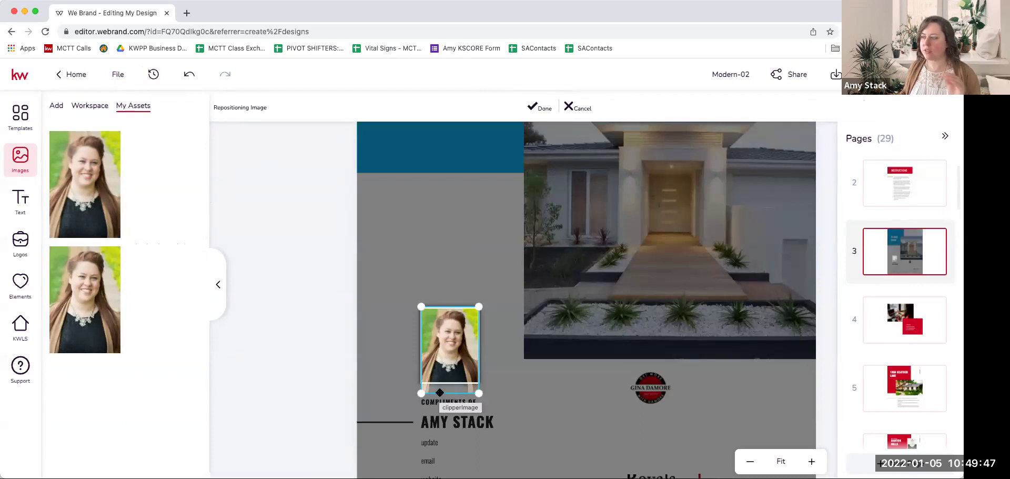
pyautogui.moveTo(443, 352); pyautogui.dragTo(445, 353)
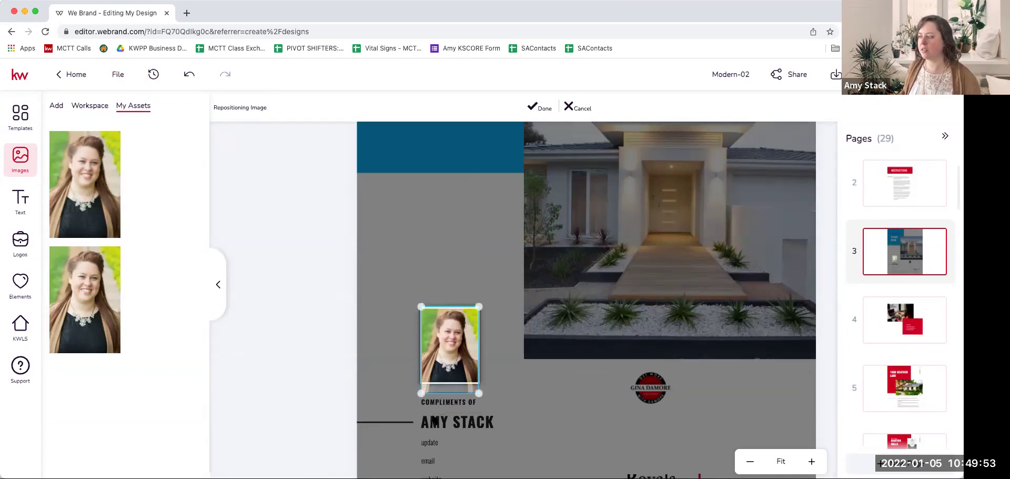
pyautogui.moveTo(421, 392); pyautogui.dragTo(420, 360)
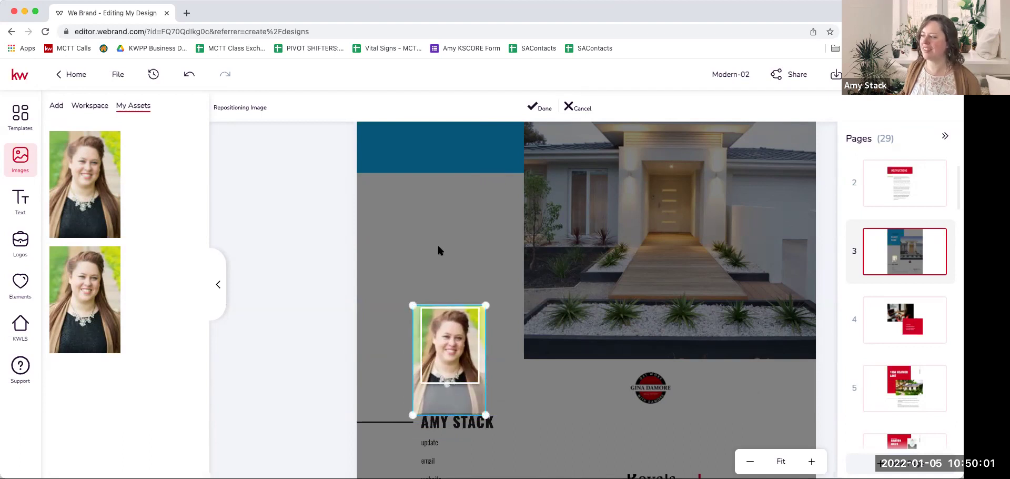
pyautogui.click(539, 108)
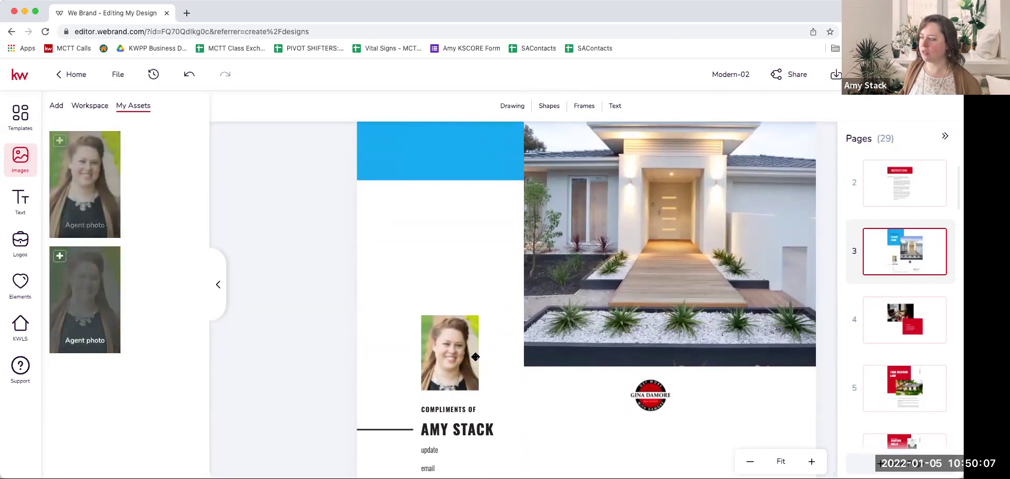
# Step: Recrop the headshot once more, scaling and lowering it so it fills the frame, and apply
pyautogui.click(446, 347)
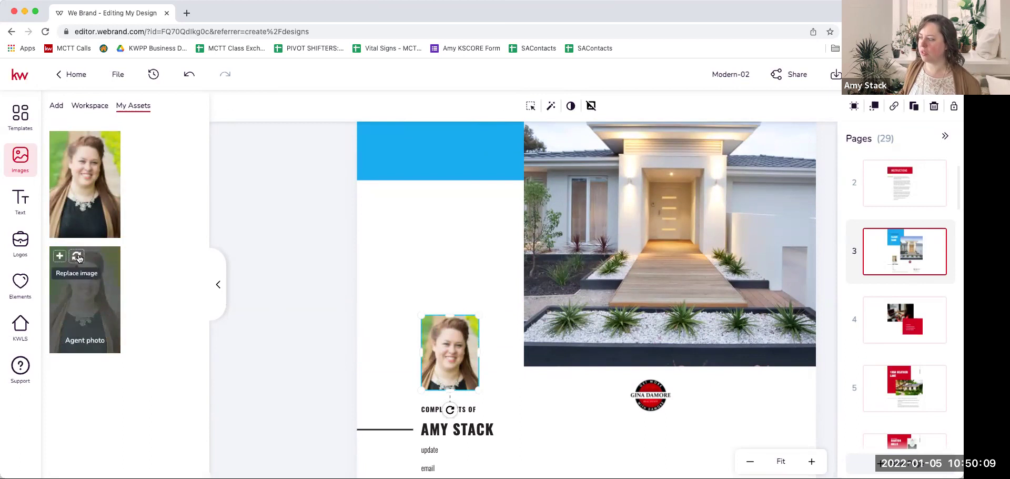
pyautogui.doubleClick(432, 321)
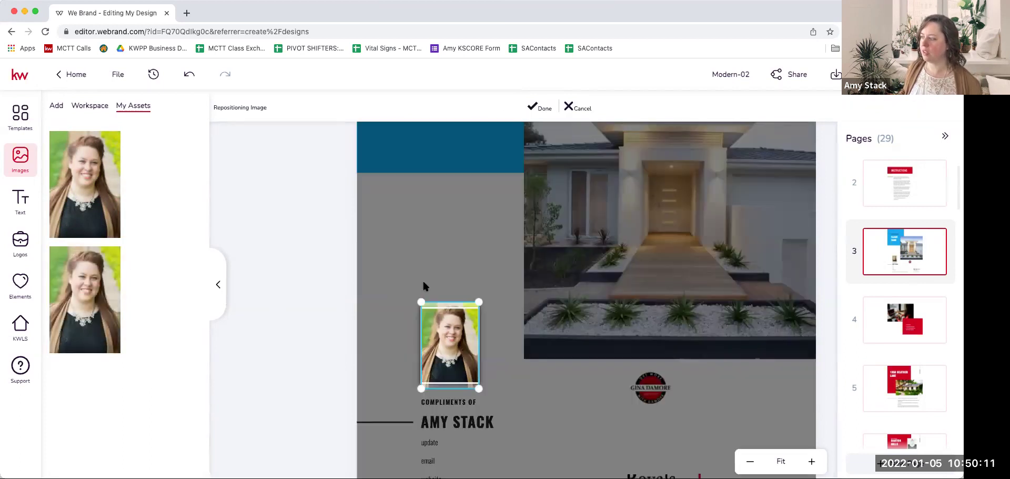
pyautogui.moveTo(420, 300); pyautogui.dragTo(405, 277)
pyautogui.moveTo(458, 345); pyautogui.dragTo(462, 374)
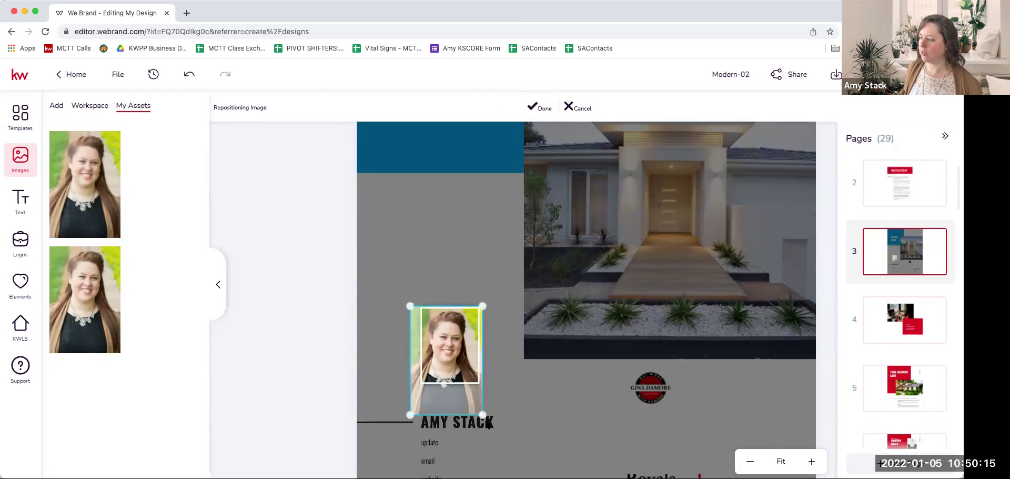
pyautogui.moveTo(483, 414); pyautogui.dragTo(481, 408)
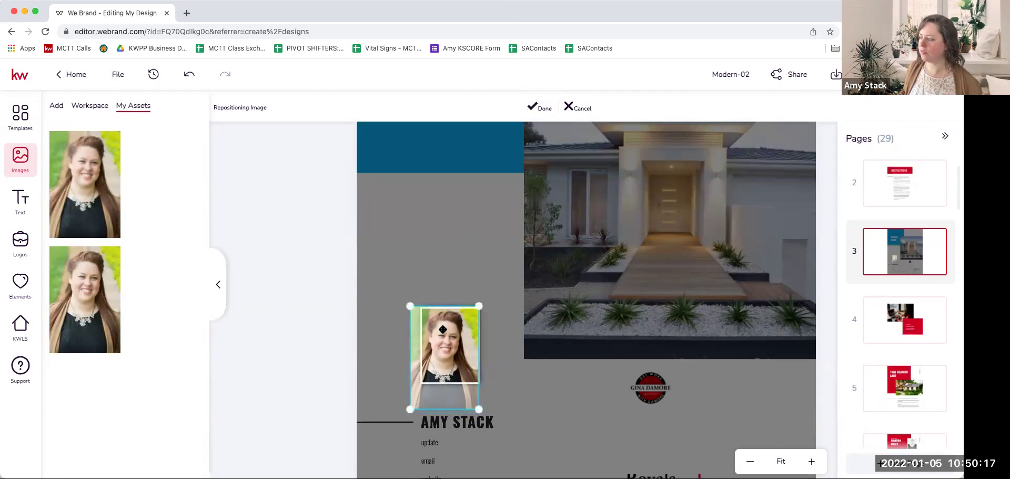
pyautogui.click(537, 108)
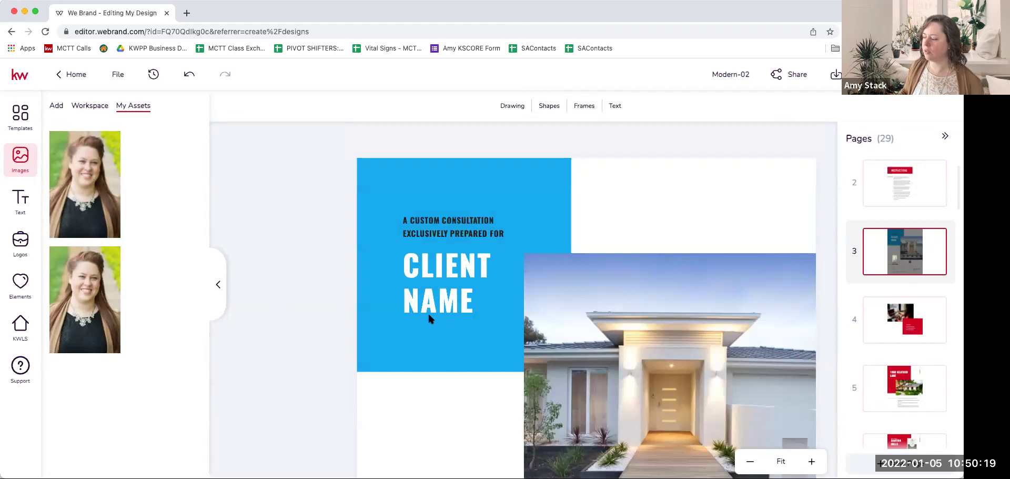
pyautogui.scroll(-1, 298, 341)
# Step: Delete the Royals Realtors logo from the cover
pyautogui.scroll(-3, 298, 338)
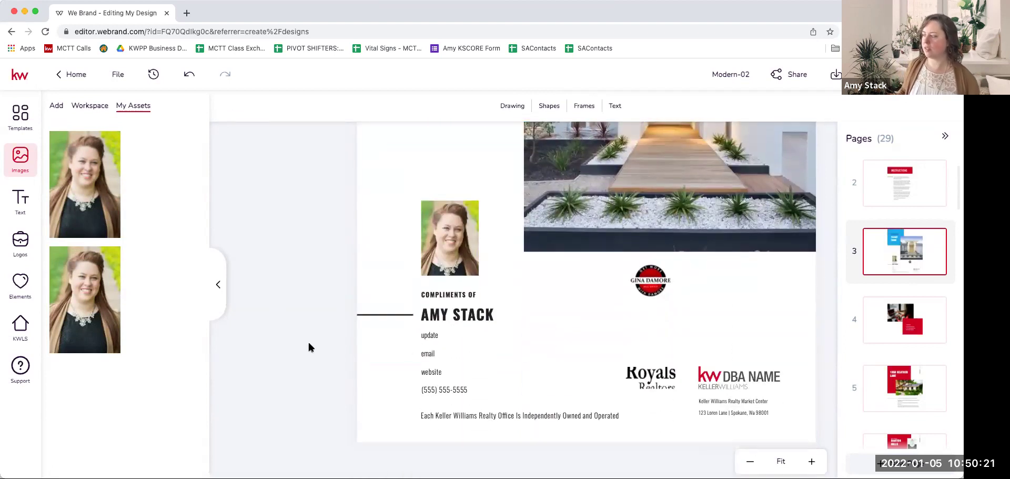
pyautogui.click(643, 372)
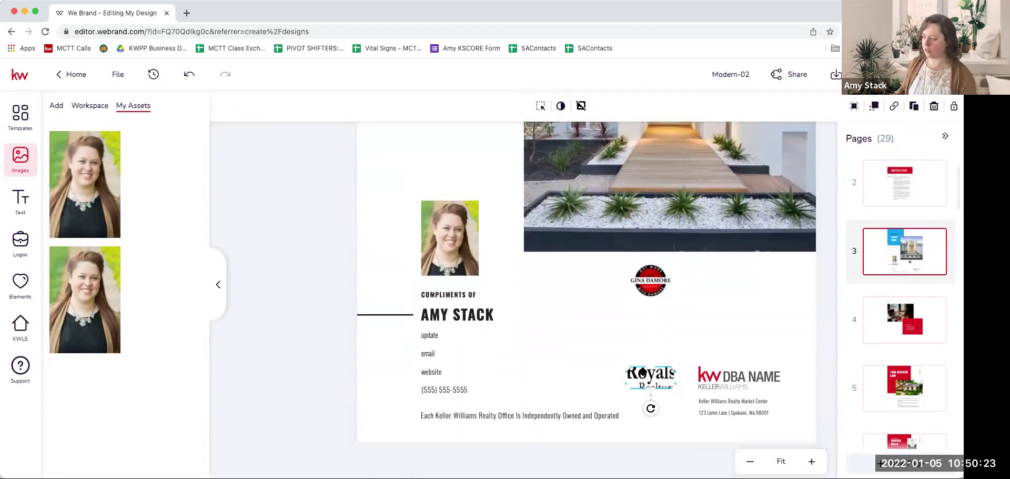
pyautogui.press('Delete')
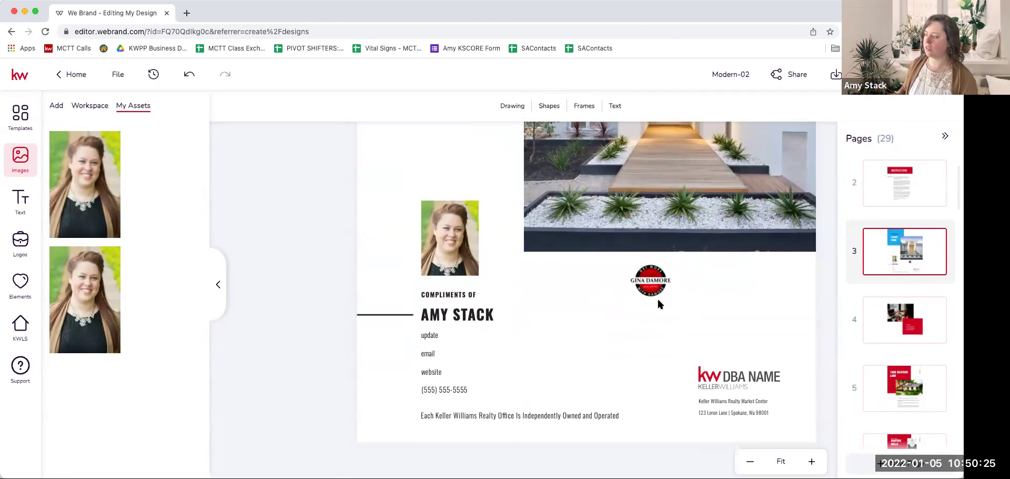
# Step: Move the round red-and-black logo beside the KW DBA NAME logo and resize it
pyautogui.moveTo(652, 315); pyautogui.dragTo(613, 346)
pyautogui.moveTo(644, 376); pyautogui.dragTo(658, 395)
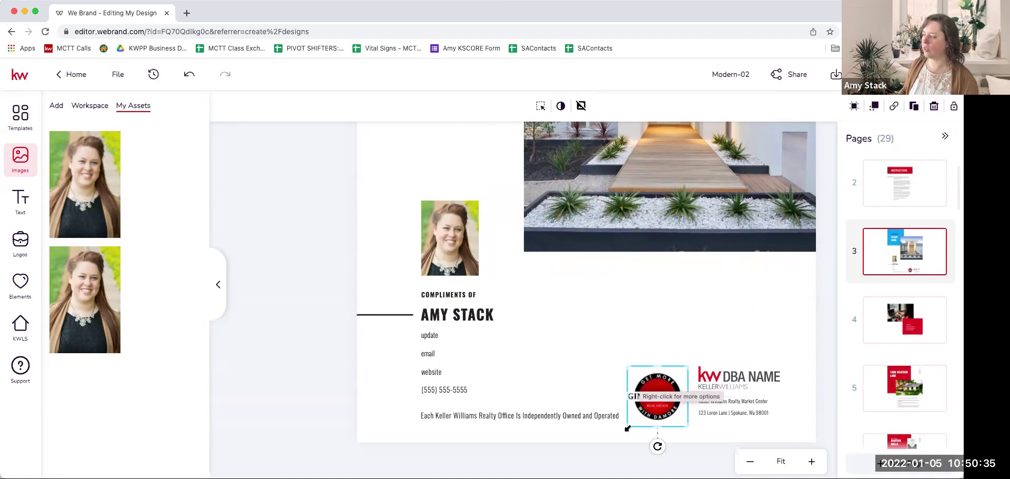
pyautogui.moveTo(635, 423); pyautogui.dragTo(640, 416)
pyautogui.click(715, 353)
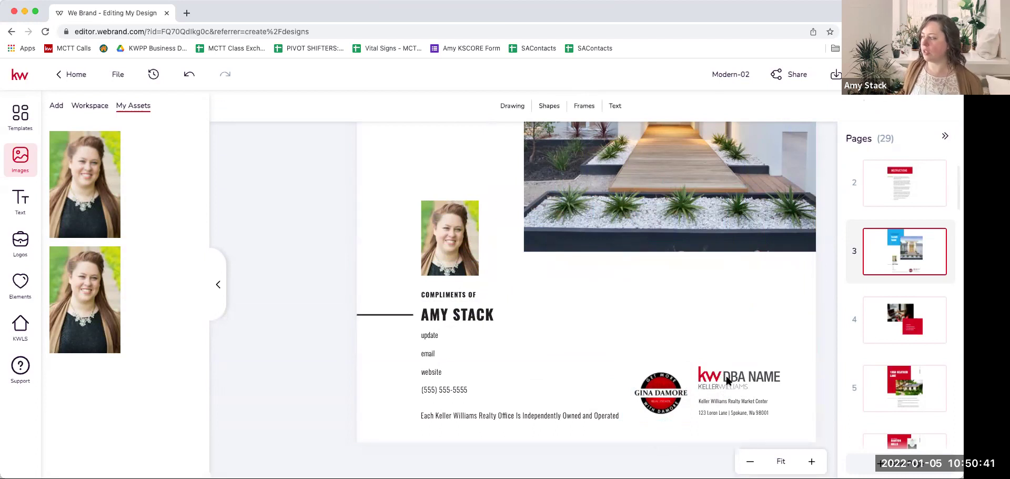
# Step: Swap the KW DBA NAME logo for the Secondary logo
pyautogui.click(748, 379)
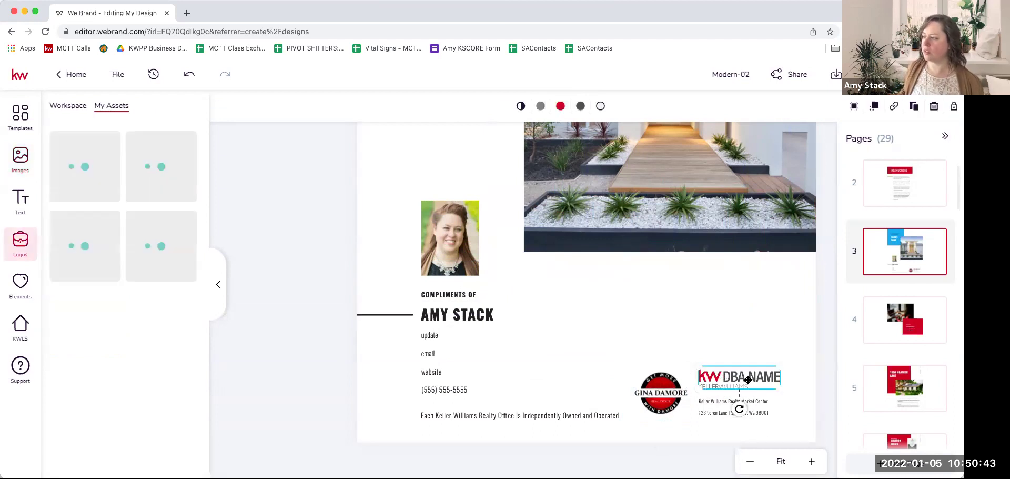
pyautogui.scroll(10, 752, 380)
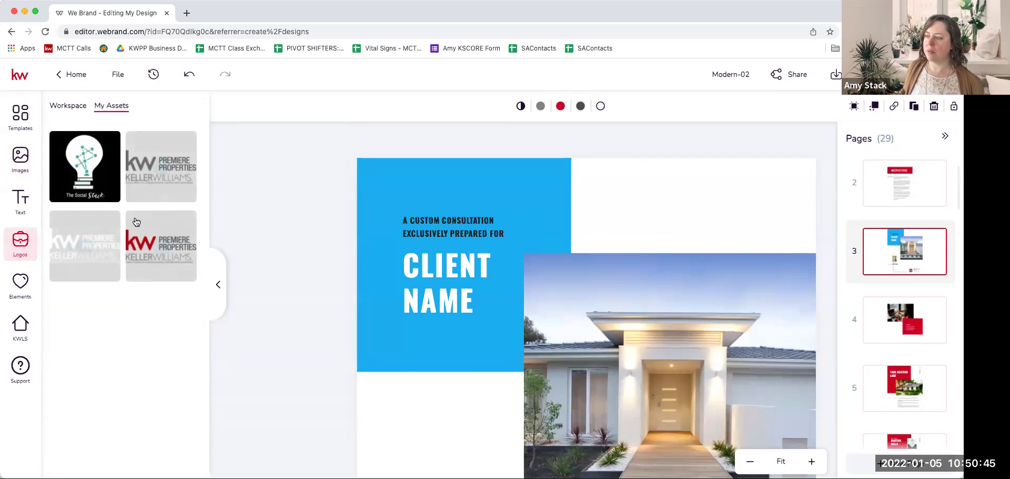
pyautogui.moveTo(183, 238)
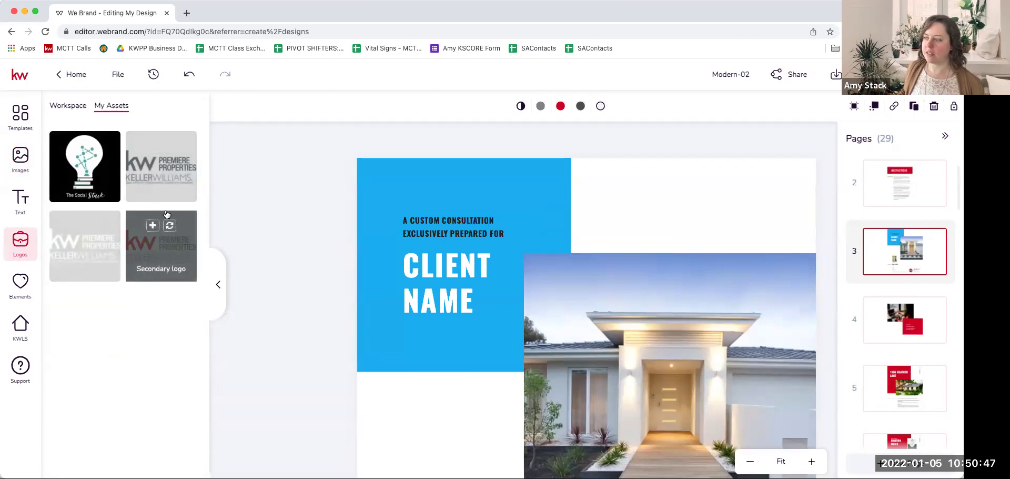
pyautogui.scroll(-10, 292, 223)
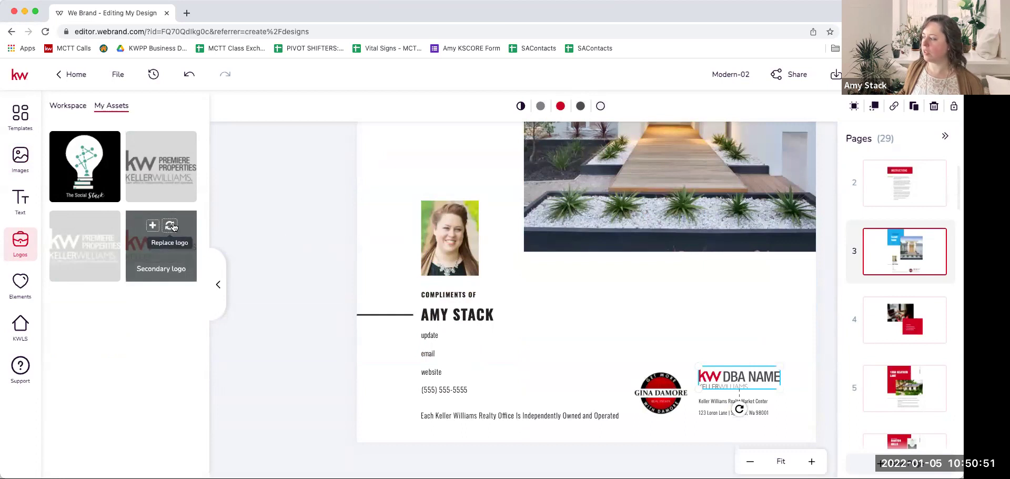
pyautogui.click(171, 225)
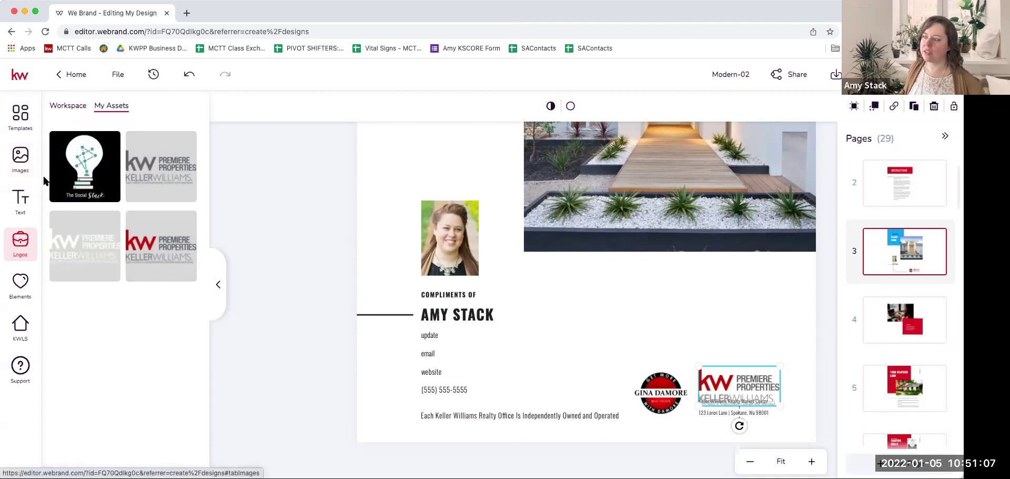
# Step: Browse the image library's saved assets, upload options and saved logos
pyautogui.click(22, 160)
pyautogui.click(55, 110)
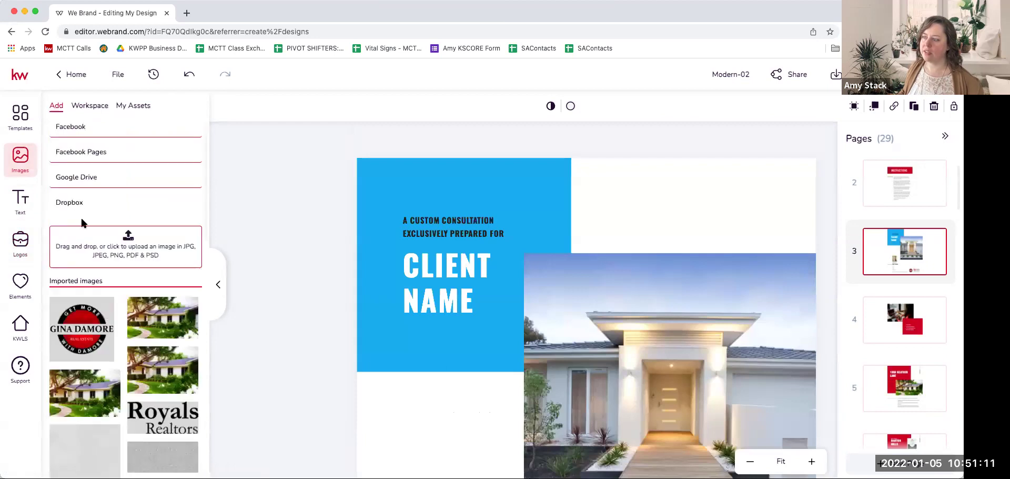
pyautogui.click(139, 106)
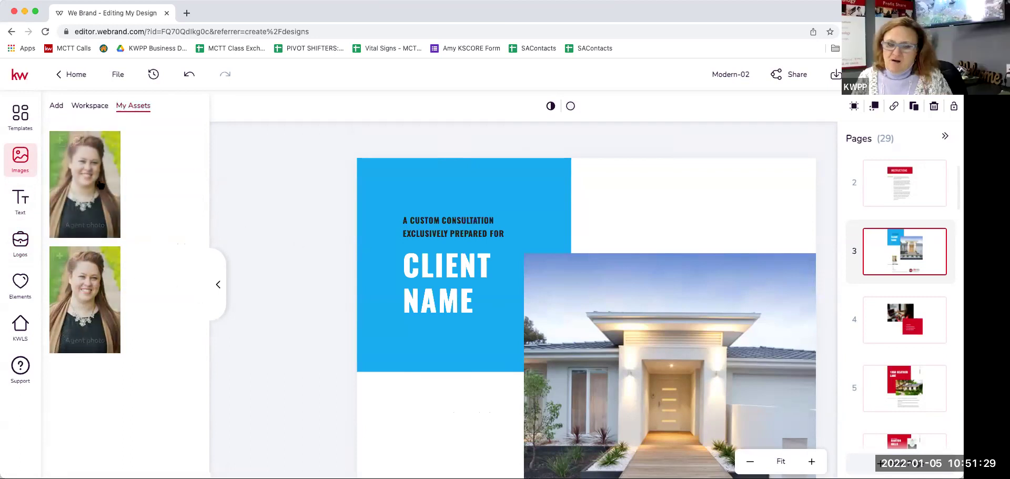
pyautogui.scroll(-10, 348, 287)
pyautogui.scroll(-1, 333, 284)
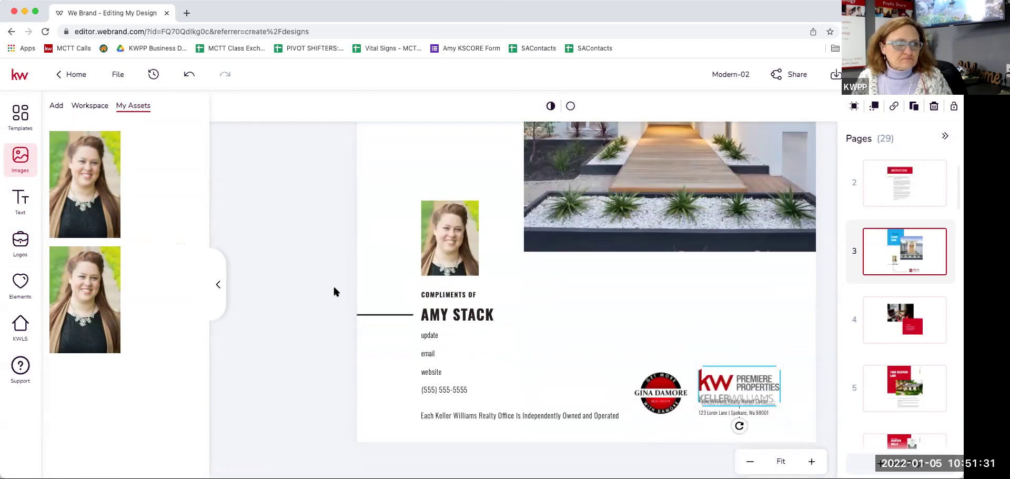
pyautogui.click(720, 363)
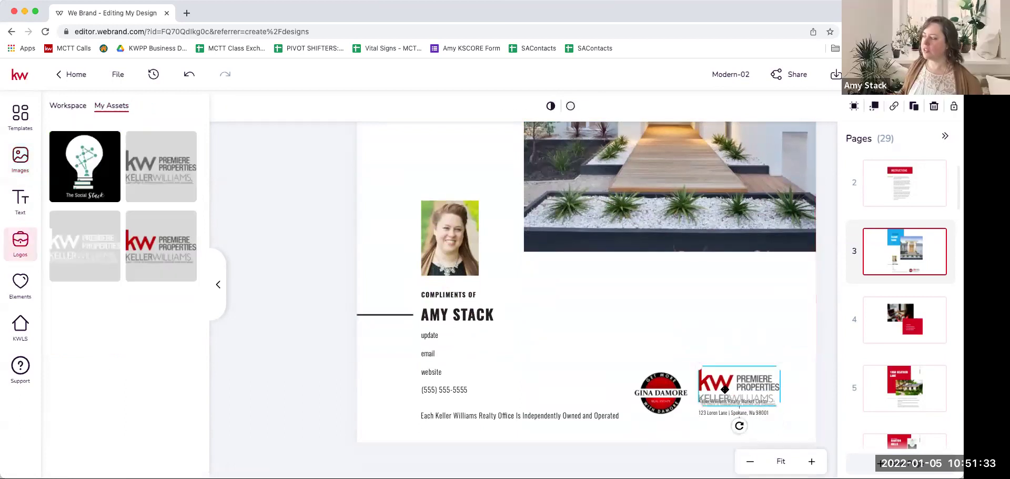
pyautogui.scroll(-10, 640, 372)
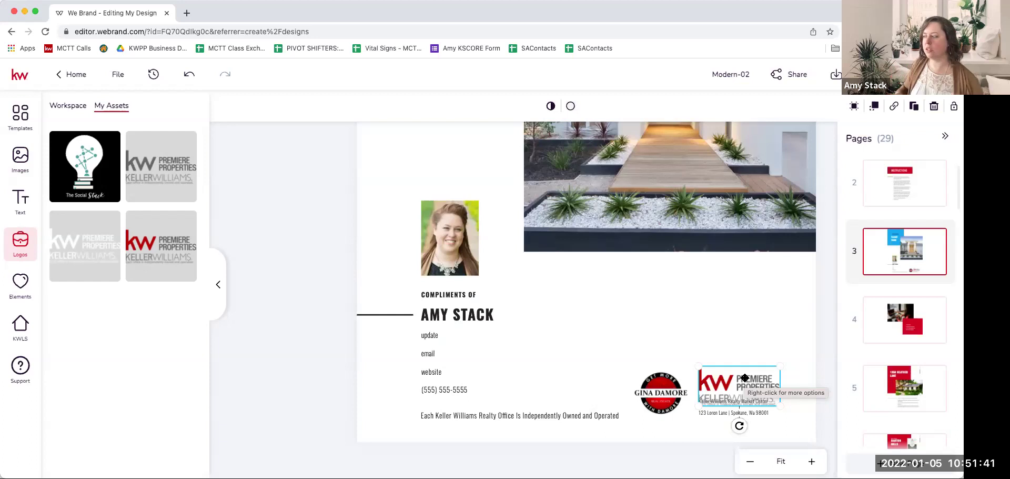
# Step: Nudge the KW logo up slightly with the arrow keys
pyautogui.press('Up')
pyautogui.press('Up')
pyautogui.press('Up')
pyautogui.press('Up')
pyautogui.press('Up')
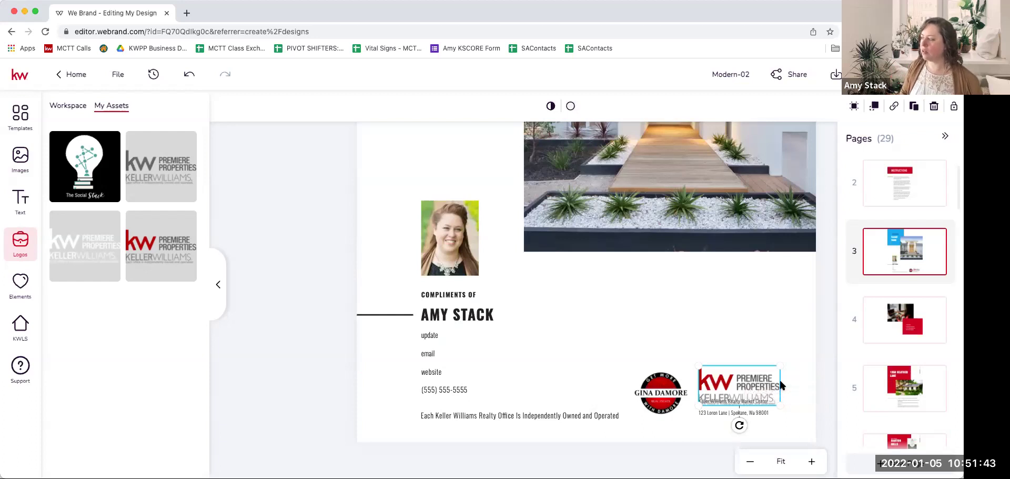
pyautogui.press('Up')
pyautogui.press('Up')
pyautogui.press('Up')
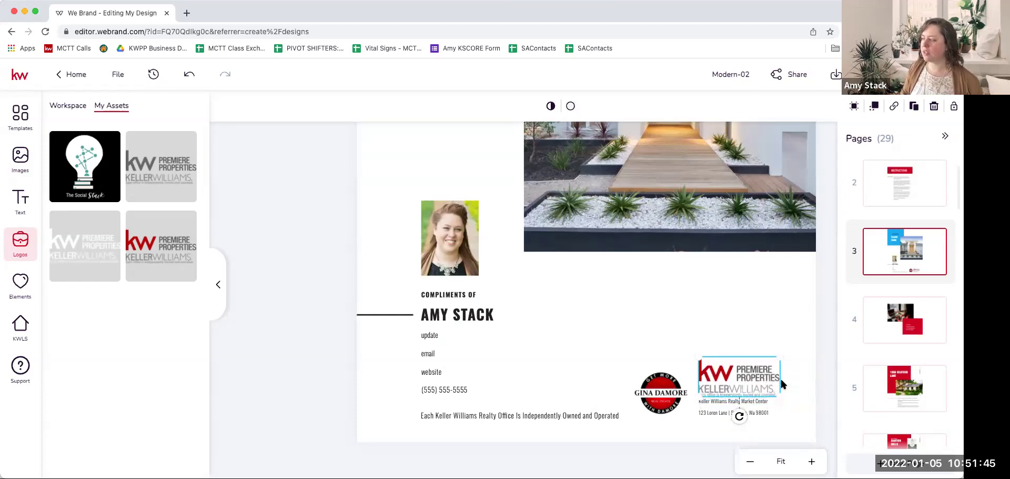
pyautogui.press('Down')
pyautogui.press('Down')
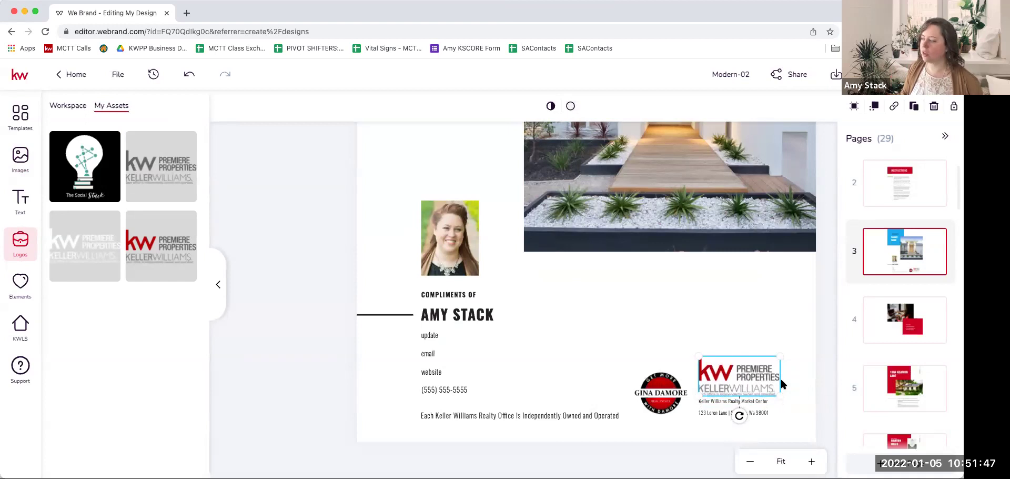
pyautogui.click(719, 344)
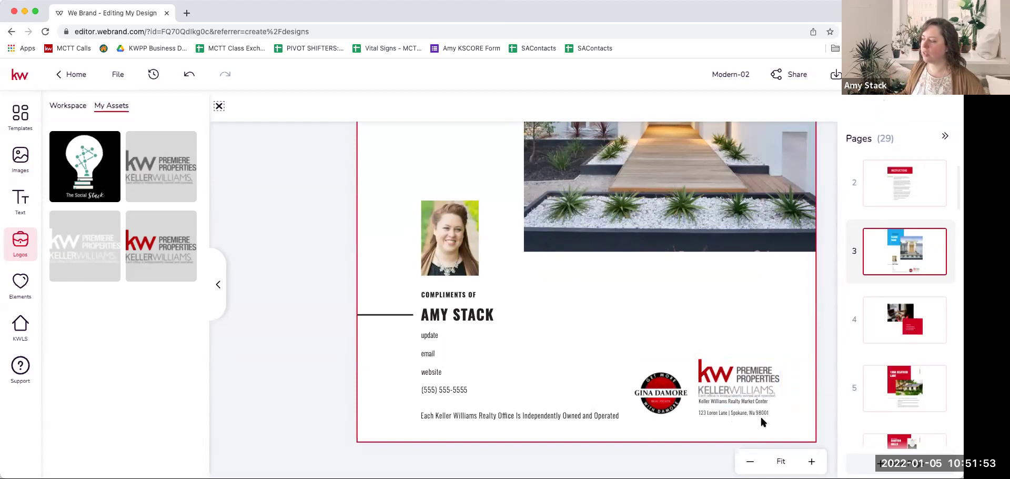
# Step: Delete the disclaimer text, then undo to restore it
pyautogui.click(478, 416)
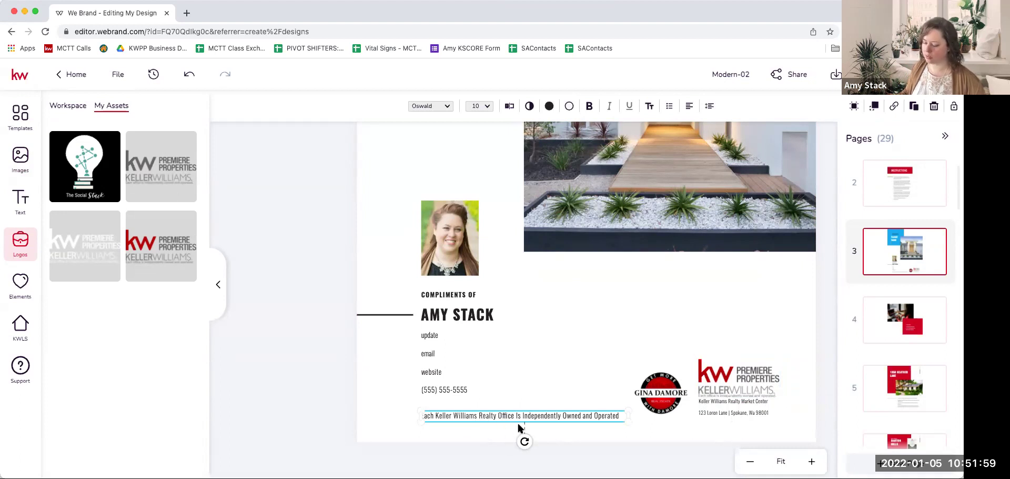
pyautogui.press('Delete')
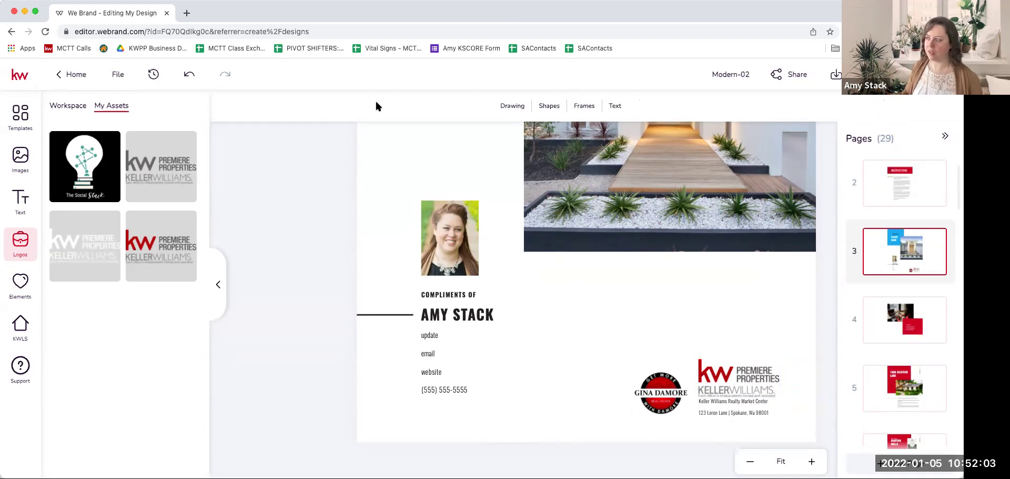
pyautogui.click(189, 74)
# Step: Check the Premiere Properties logo and office address text, then scroll through page 3 to review
pyautogui.click(729, 371)
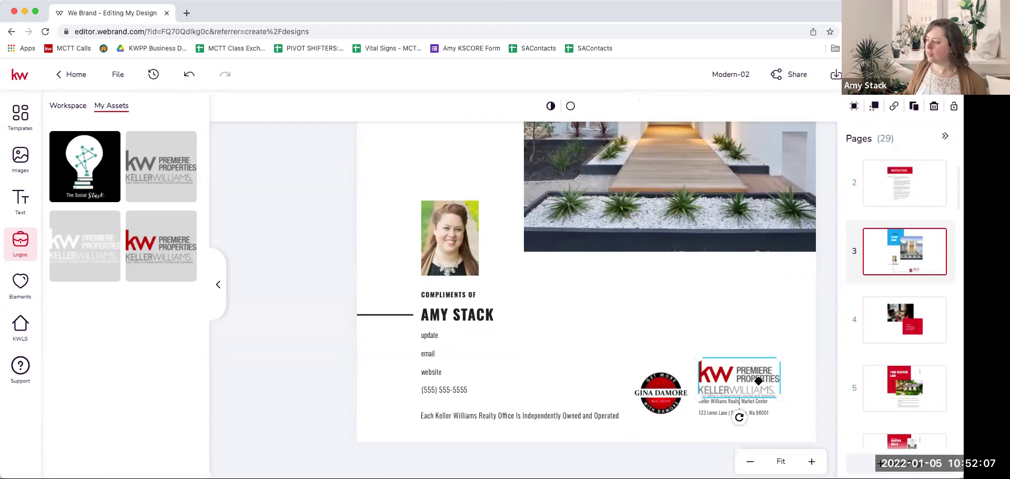
pyautogui.click(654, 329)
pyautogui.click(707, 414)
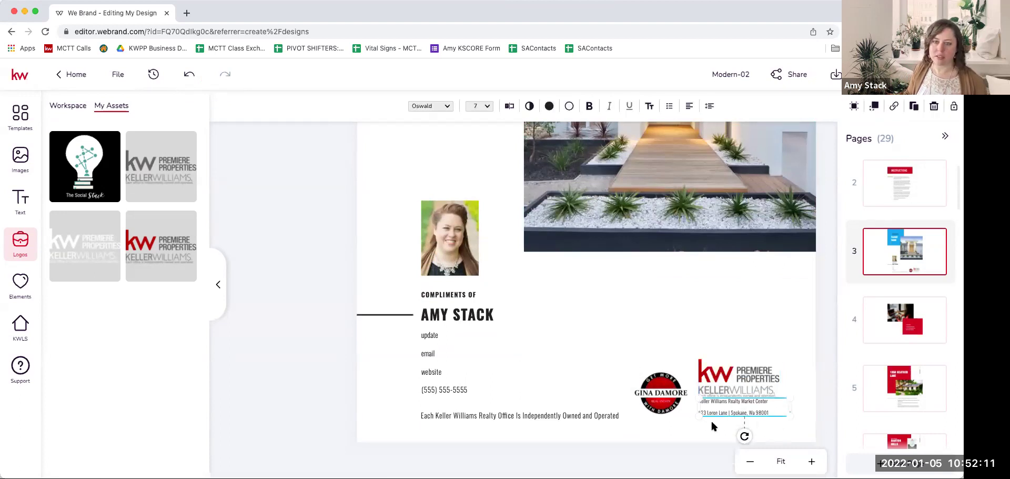
pyautogui.click(593, 294)
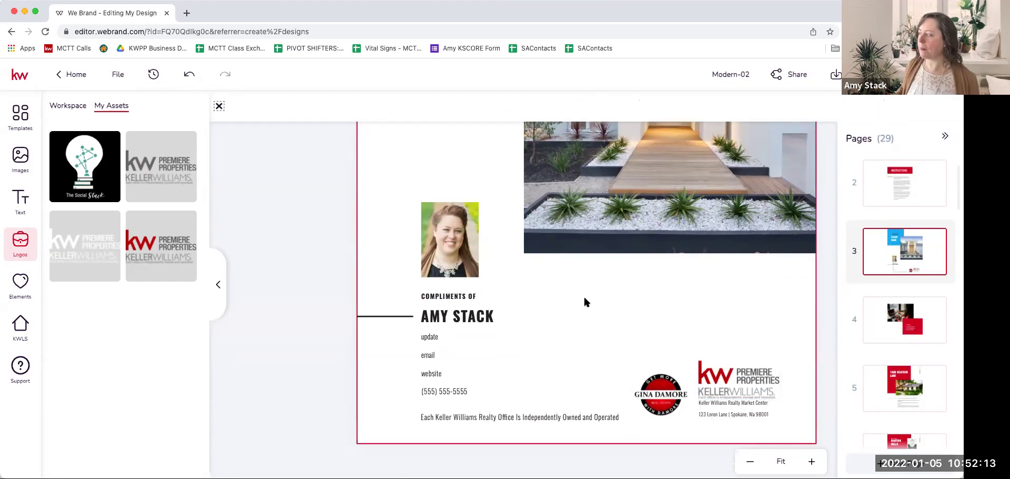
pyautogui.scroll(8, 586, 294)
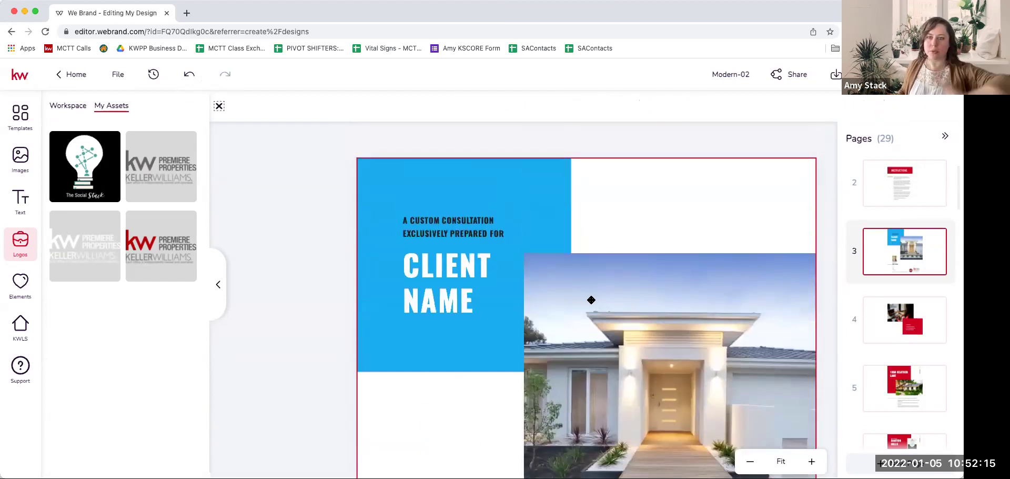
pyautogui.moveTo(863, 256)
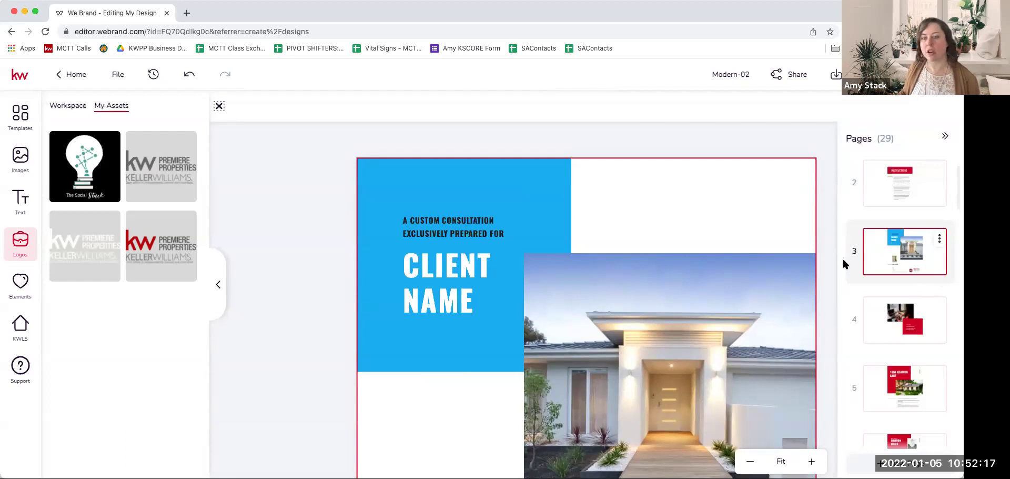
pyautogui.scroll(-6, 721, 295)
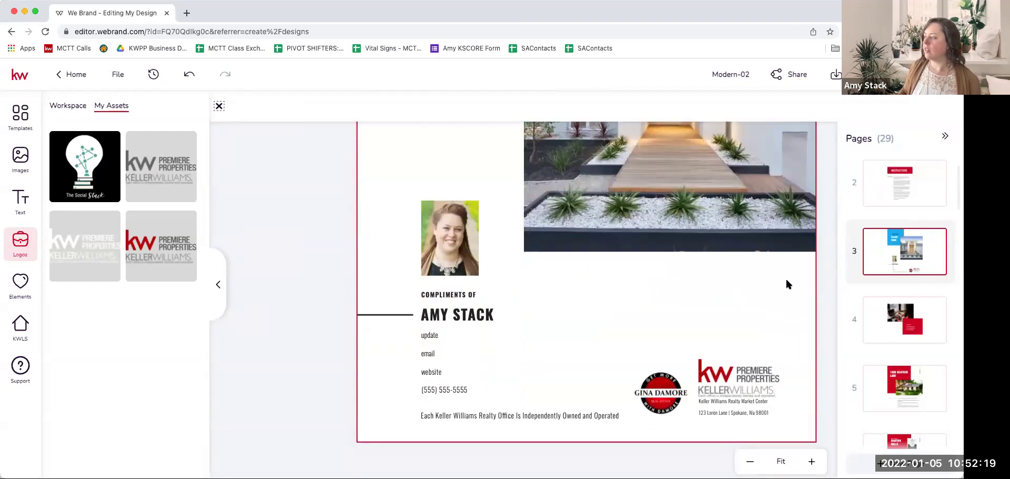
pyautogui.scroll(2, 643, 259)
pyautogui.scroll(6, 643, 259)
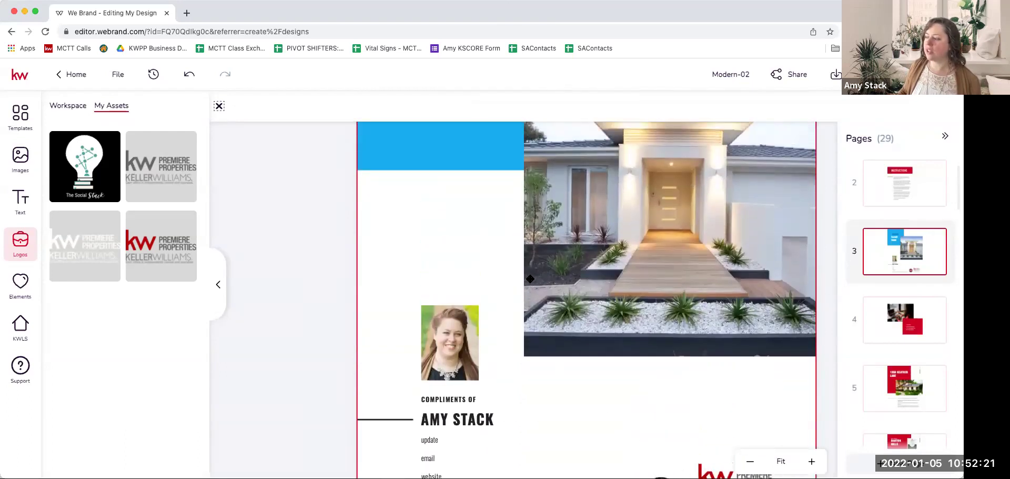
pyautogui.scroll(2, 547, 263)
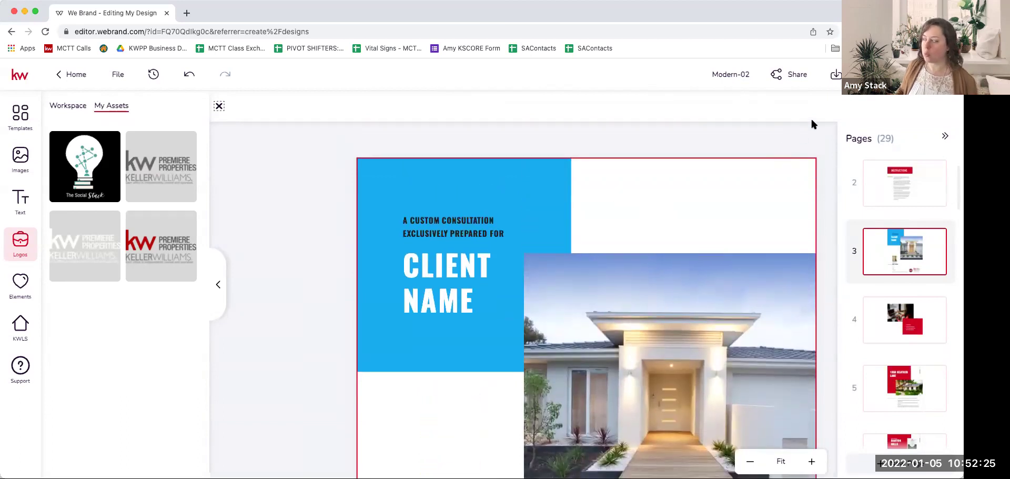
# Step: Download page 3 with file type PDF for Printing as modern02_original.pdf
pyautogui.click(835, 75)
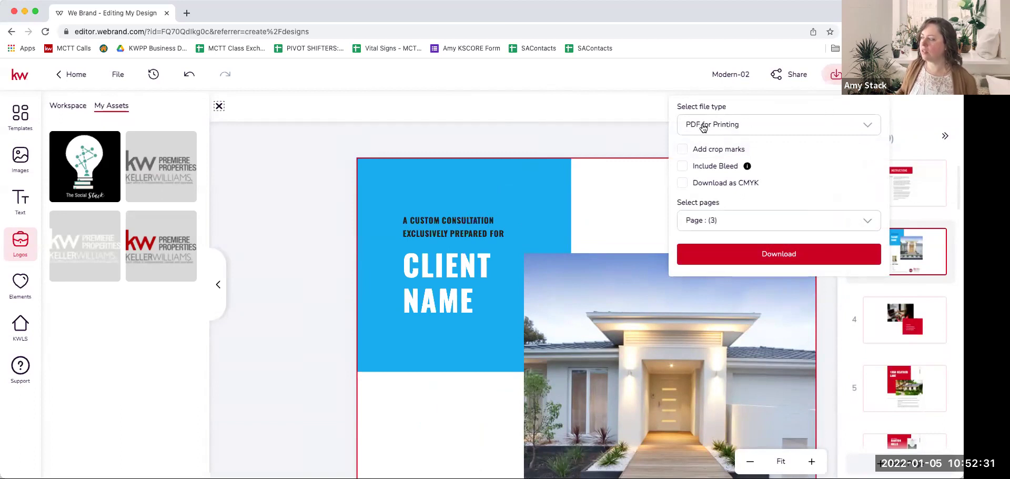
pyautogui.click(728, 125)
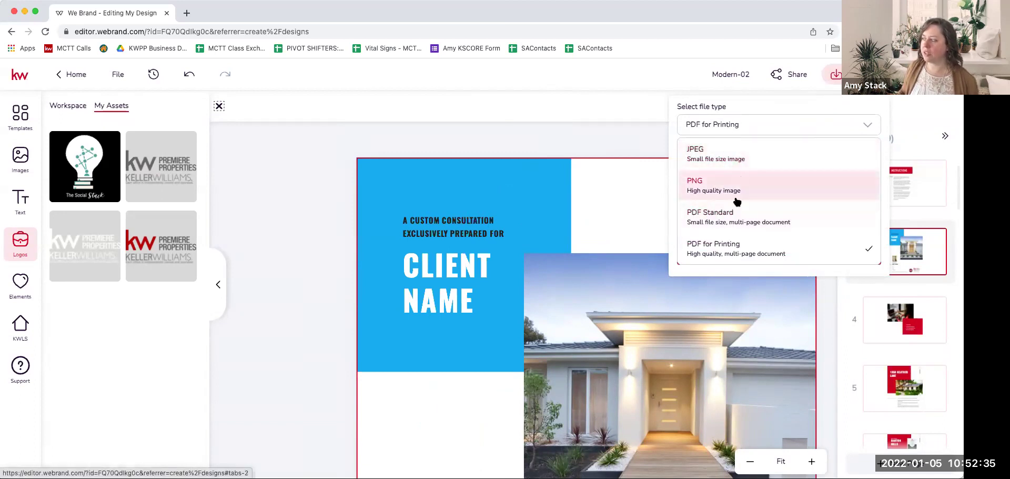
pyautogui.click(776, 127)
pyautogui.click(786, 252)
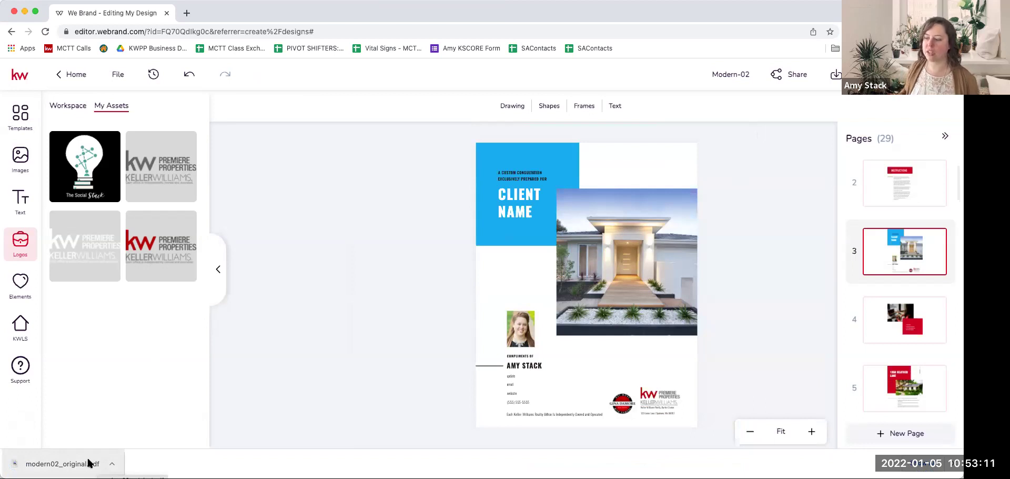
# Step: Open the sharing options and view the design image link
pyautogui.click(798, 79)
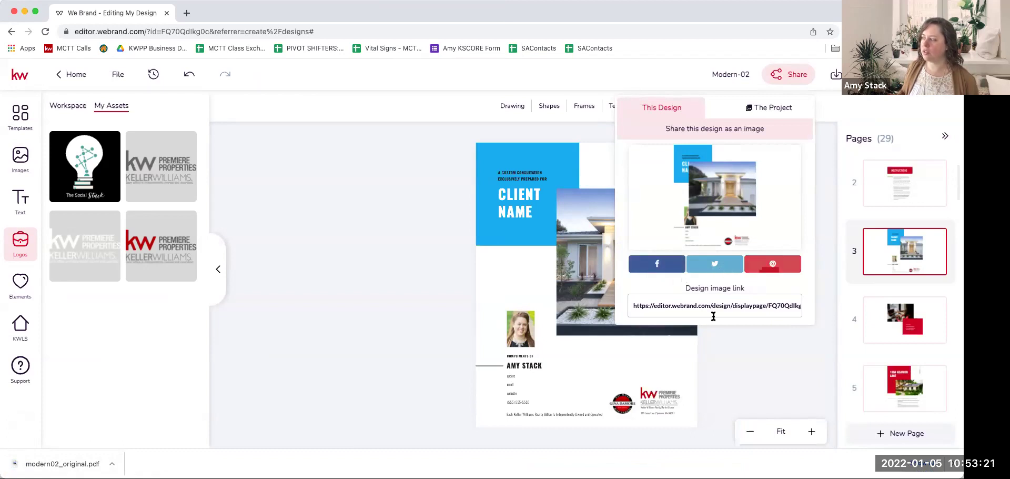
pyautogui.click(678, 305)
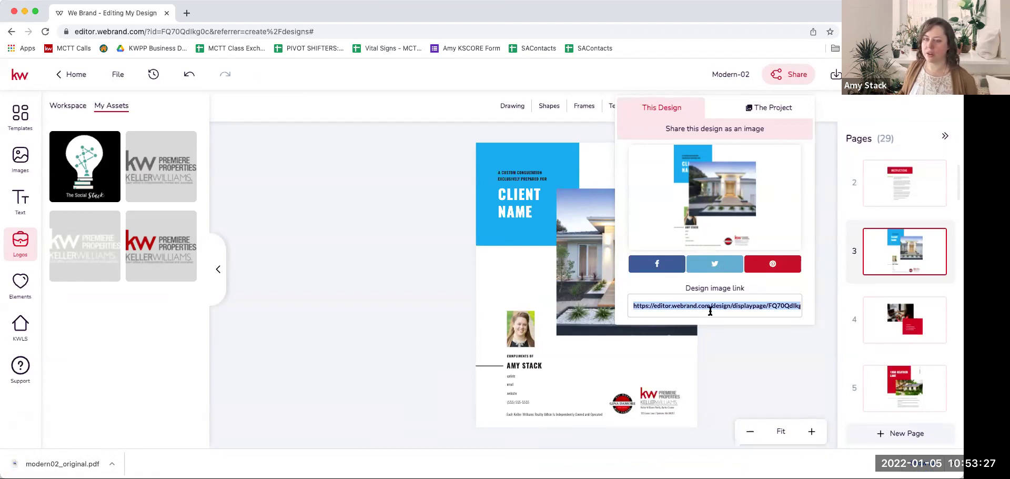
pyautogui.click(758, 358)
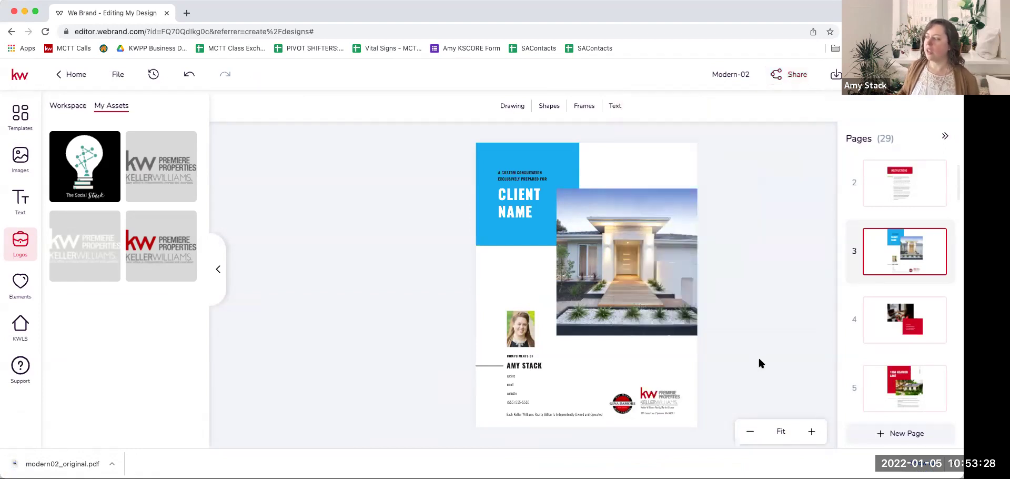
pyautogui.click(792, 76)
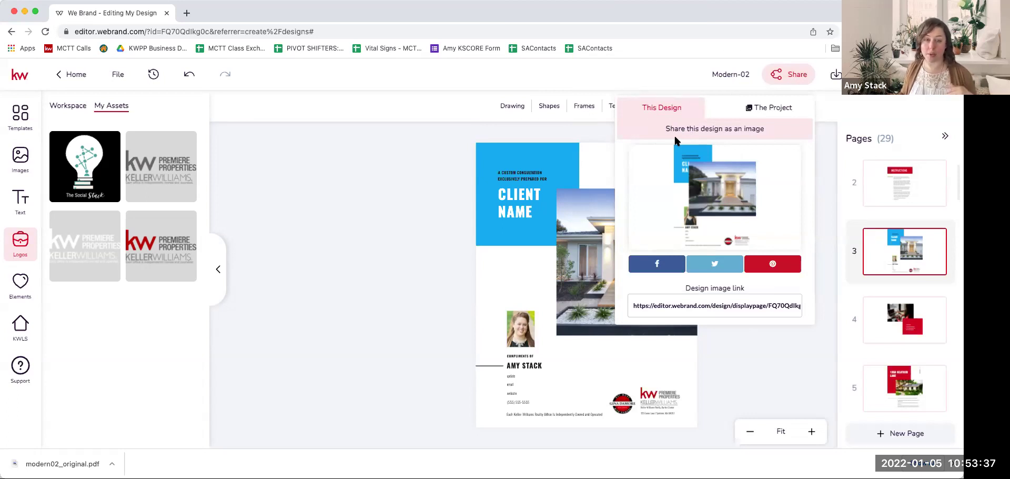
# Step: Copy the Project link from The Project sharing tab
pyautogui.click(753, 109)
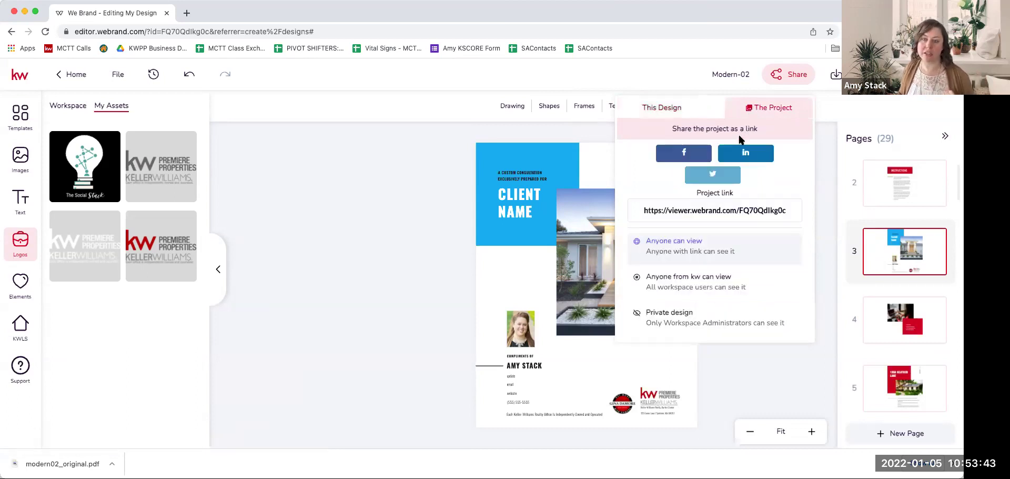
pyautogui.click(695, 211)
pyautogui.rightClick(701, 219)
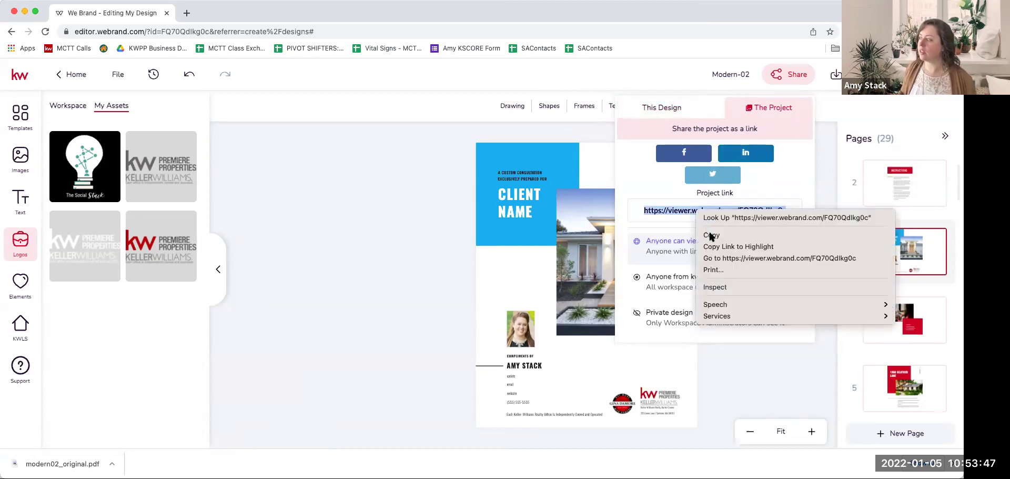
pyautogui.click(671, 249)
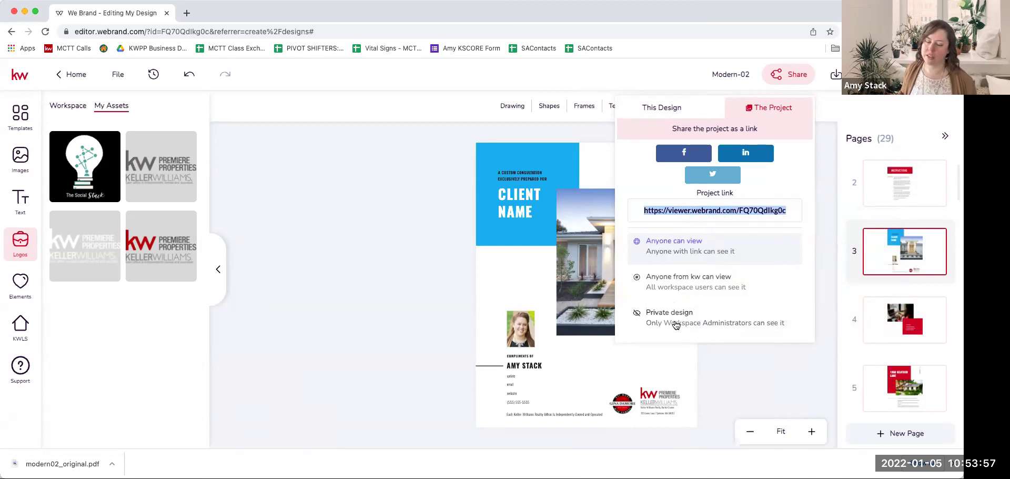
pyautogui.click(186, 15)
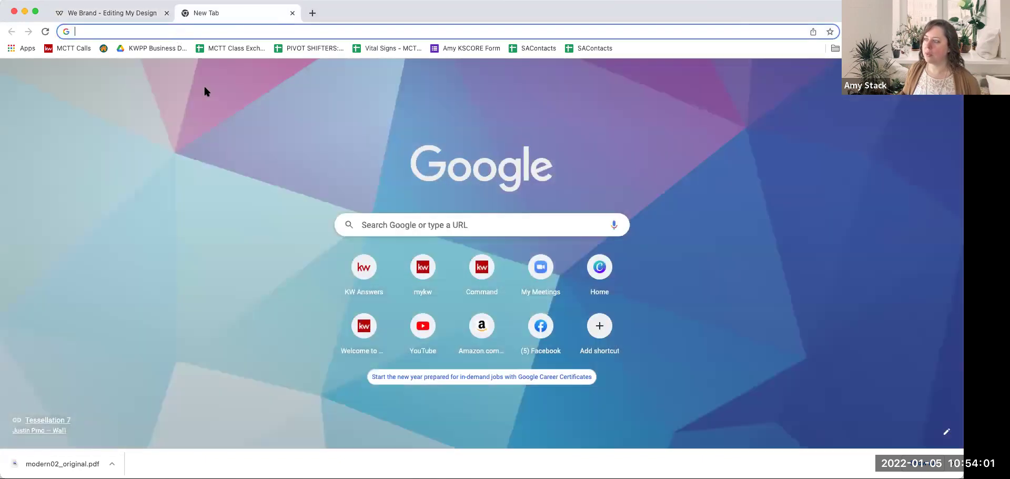
# Step: Paste the copied project link into a new tab so it loads in We Brand Viewer
pyautogui.rightClick(181, 31)
pyautogui.click(212, 108)
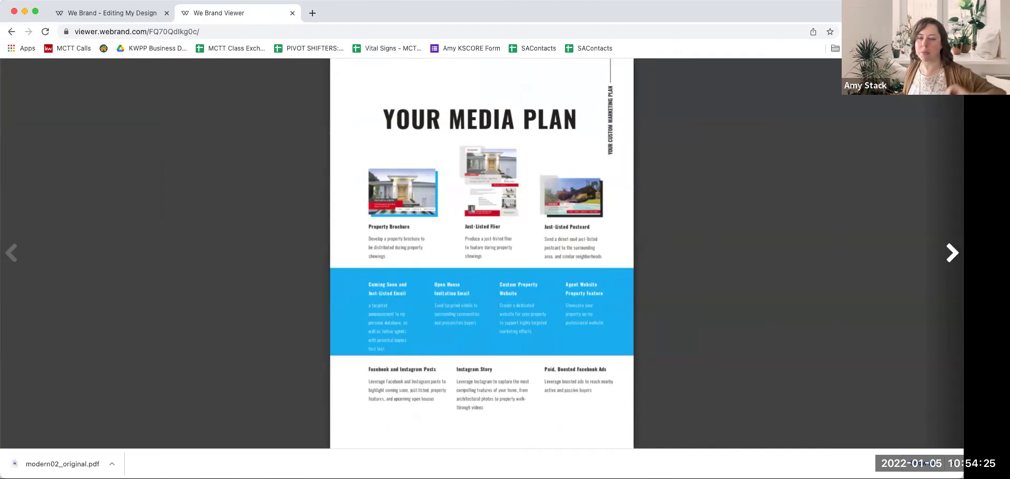
# Step: Flip through the shared presentation's pages in the viewer, ending on the Barton Hills page
pyautogui.press('Right')
pyautogui.press('Right')
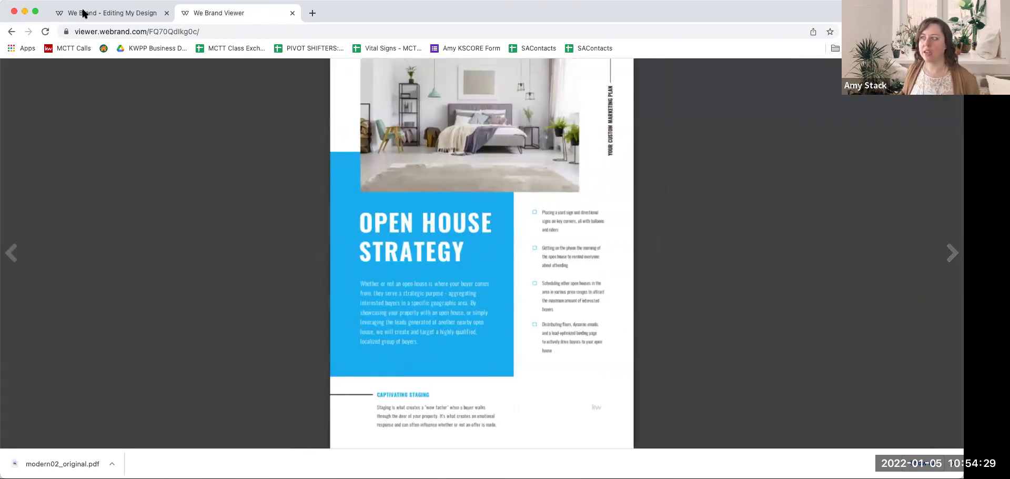
pyautogui.click(86, 13)
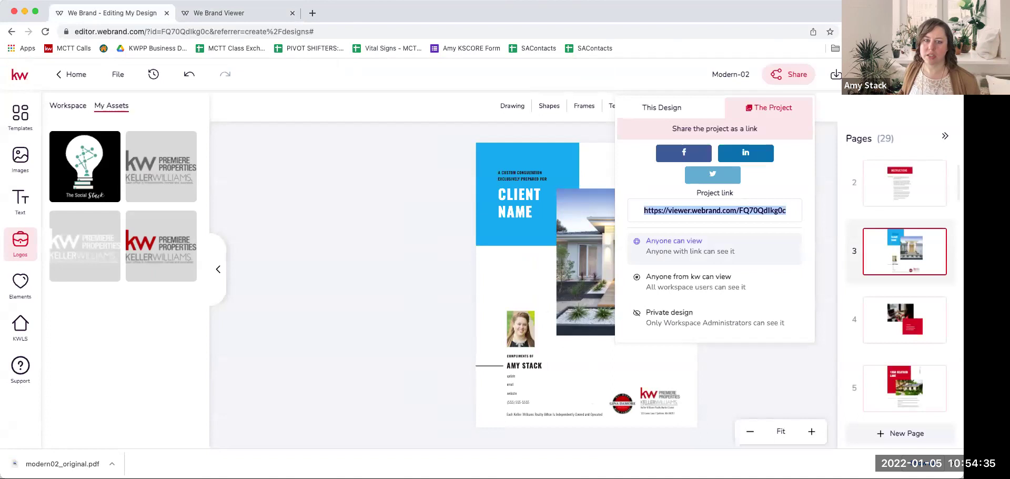
pyautogui.click(237, 15)
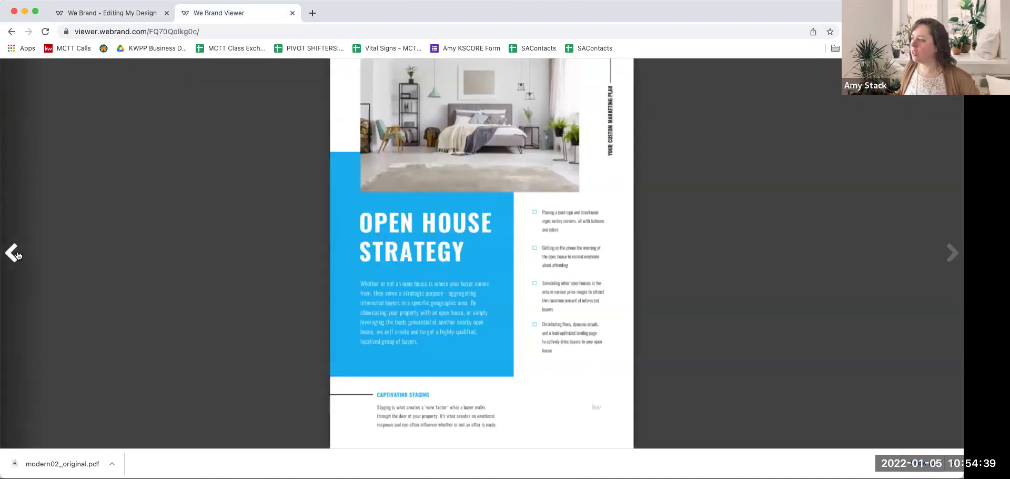
pyautogui.click(12, 254)
pyautogui.click(15, 255)
pyautogui.click(17, 255)
pyautogui.click(17, 255)
pyautogui.click(16, 255)
pyautogui.click(17, 255)
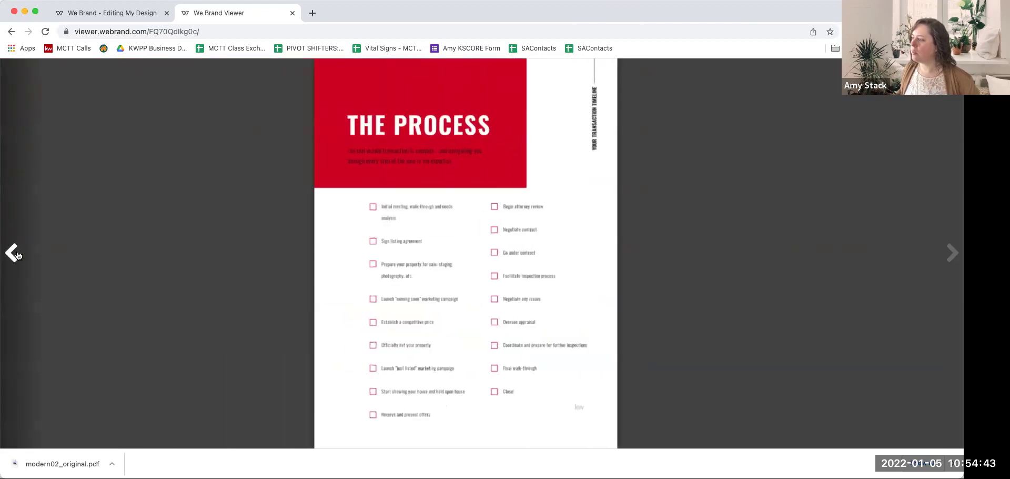
pyautogui.click(17, 255)
pyautogui.click(17, 254)
pyautogui.click(17, 254)
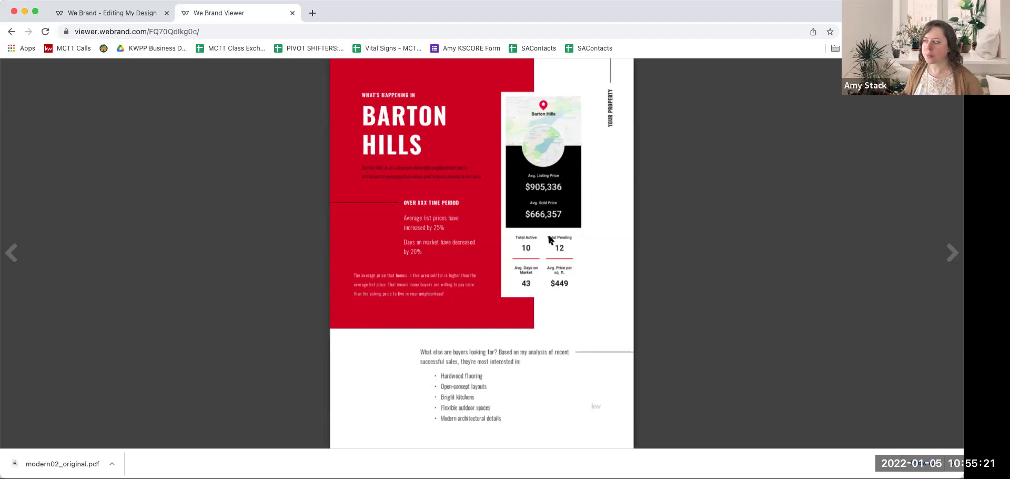
# Step: Back in the editor, open page 6 and recolour the red Barton Hills block blue
pyautogui.click(119, 14)
pyautogui.click(449, 254)
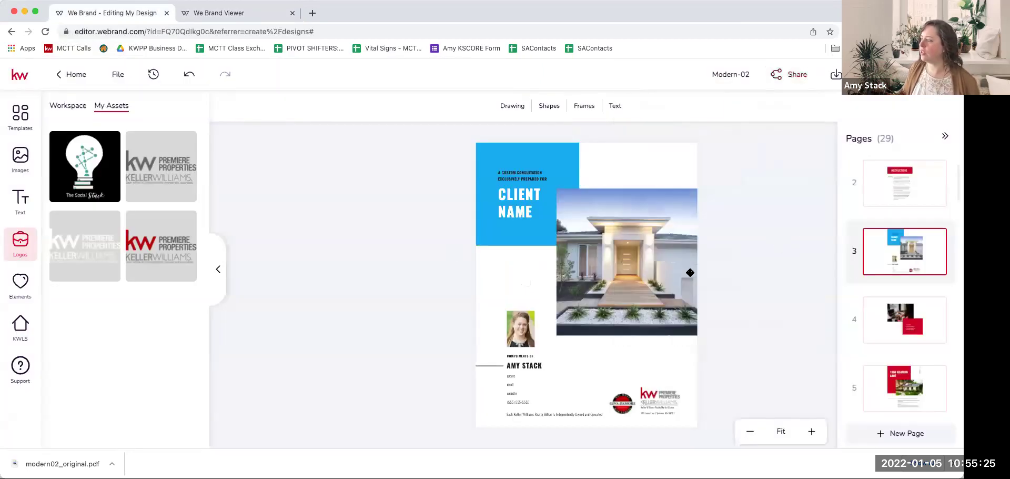
pyautogui.scroll(-5, 922, 328)
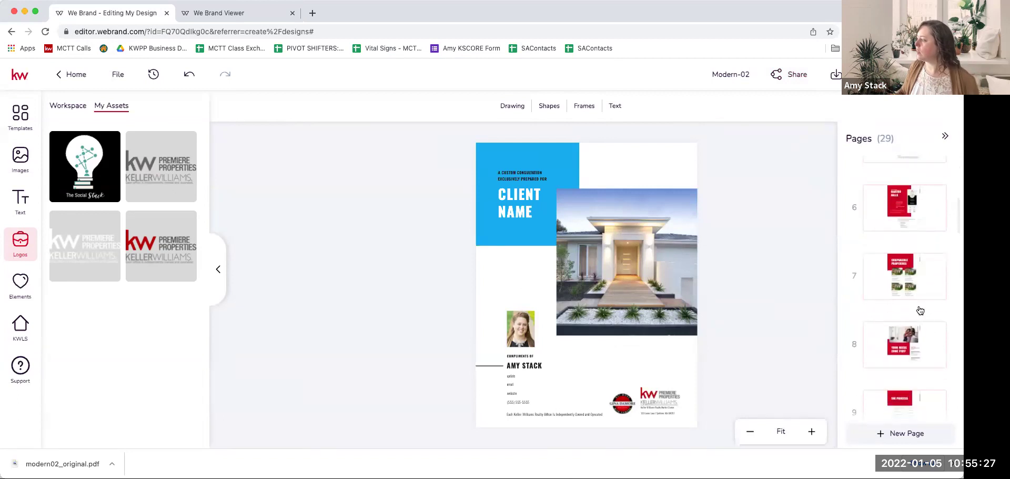
pyautogui.click(886, 214)
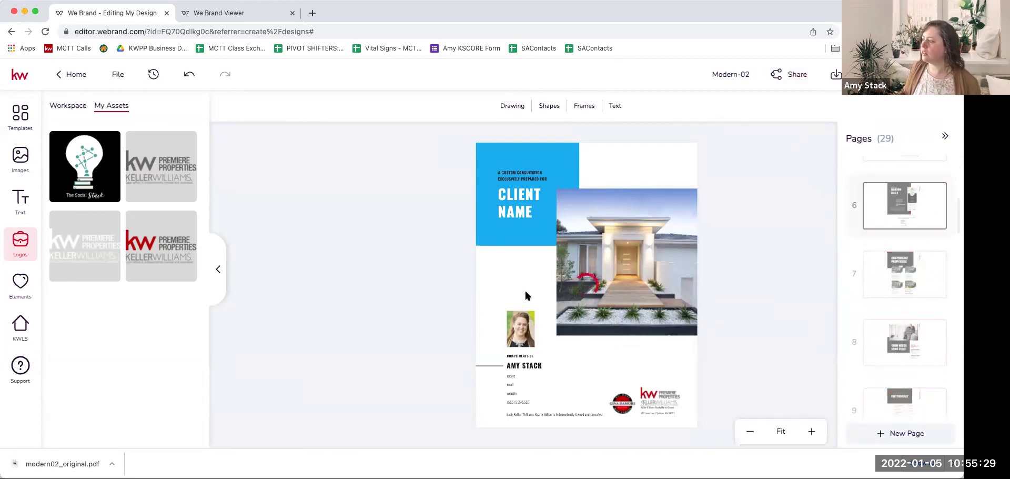
pyautogui.click(575, 161)
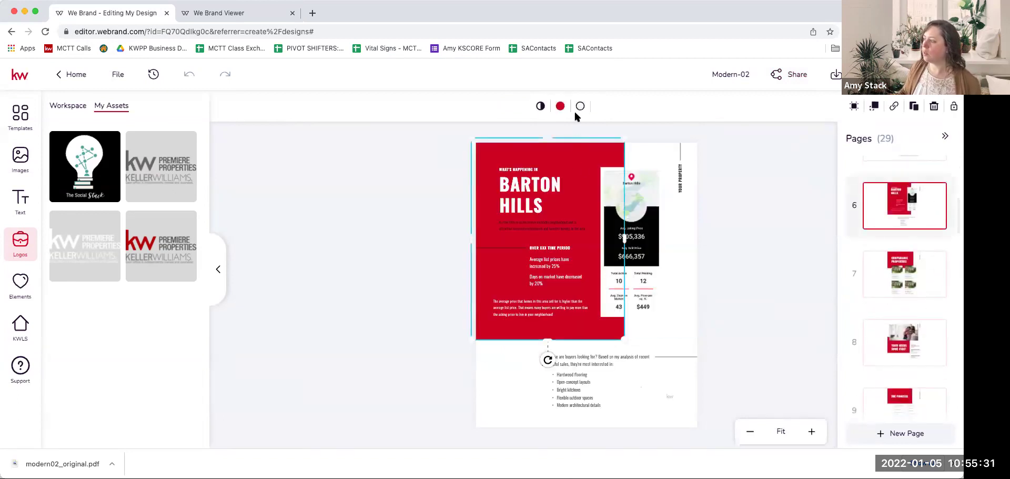
pyautogui.click(561, 106)
pyautogui.click(610, 202)
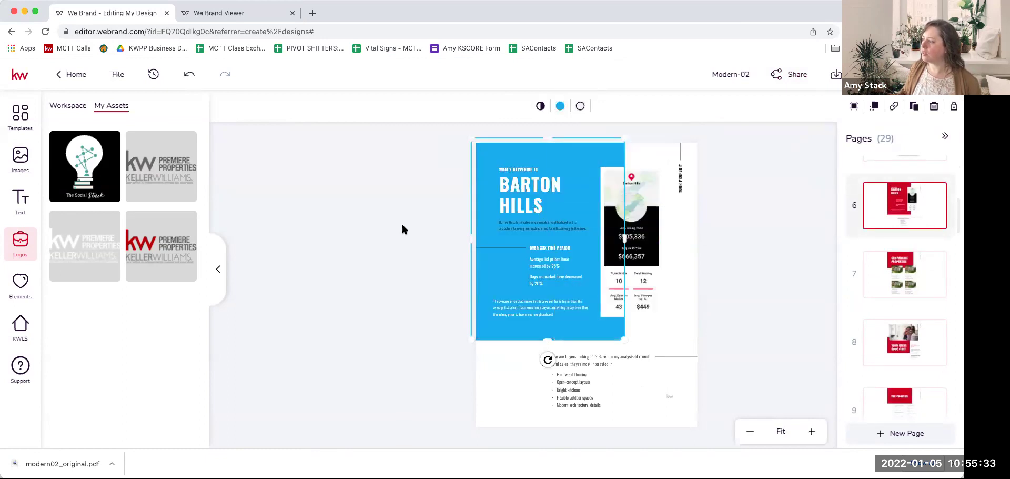
pyautogui.click(403, 223)
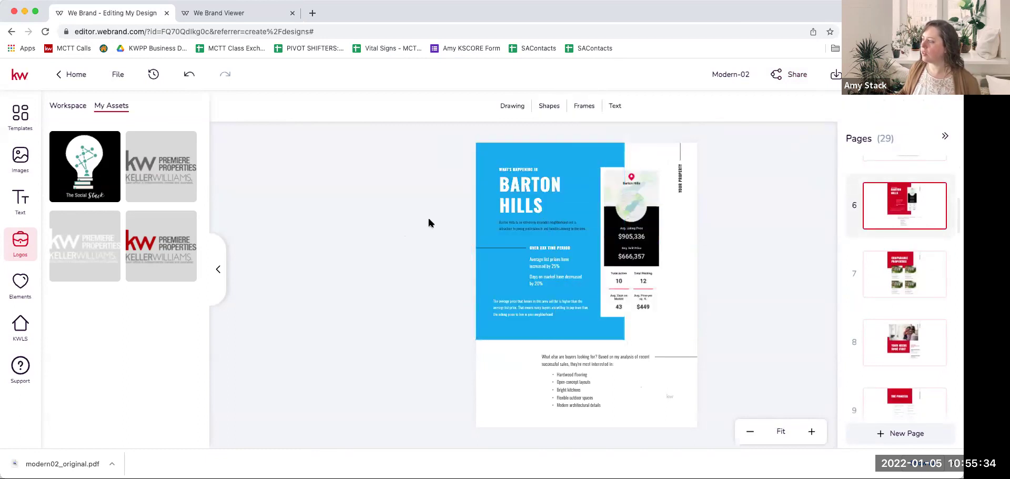
# Step: Zoom in to review page 6 and select the Barton Hills map-and-statistics graphic
pyautogui.click(811, 431)
pyautogui.click(811, 432)
pyautogui.click(811, 432)
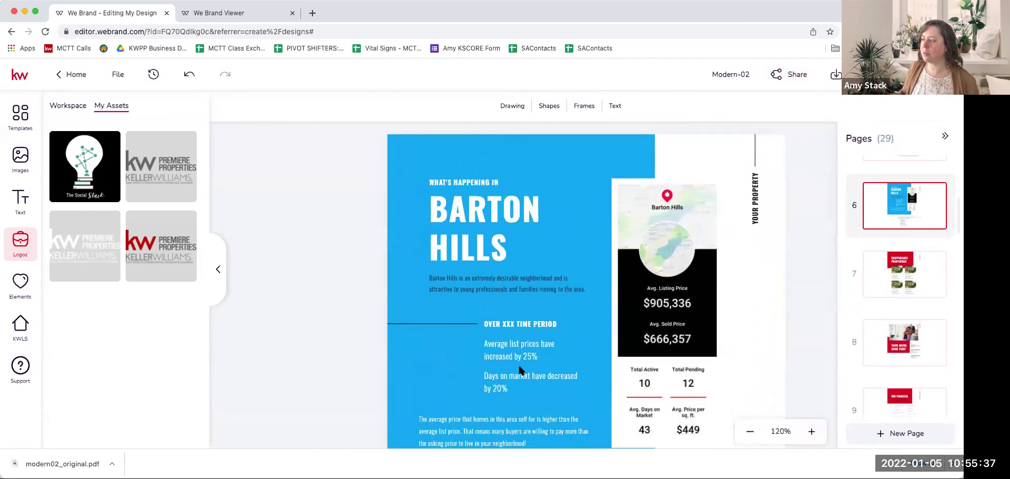
pyautogui.scroll(-5, 520, 370)
pyautogui.scroll(4, 502, 221)
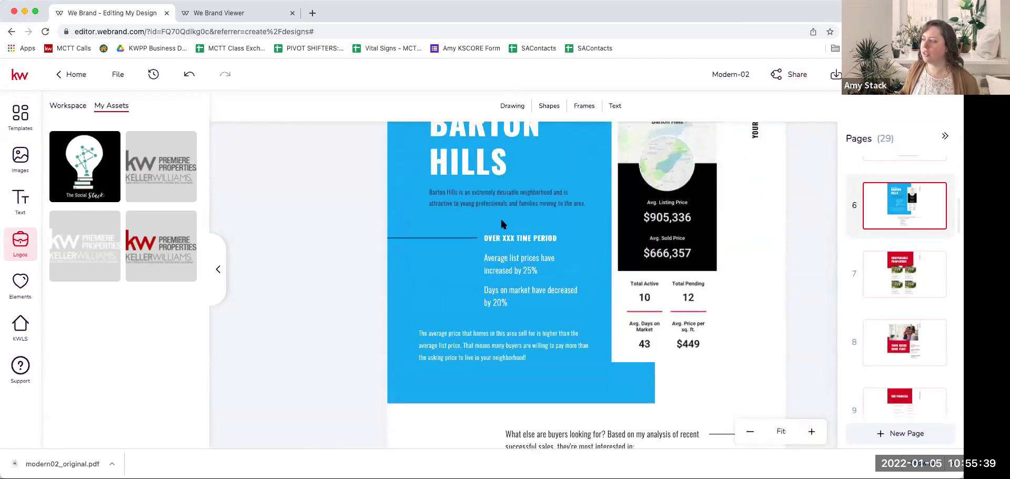
pyautogui.scroll(3, 501, 220)
pyautogui.scroll(-3, 505, 285)
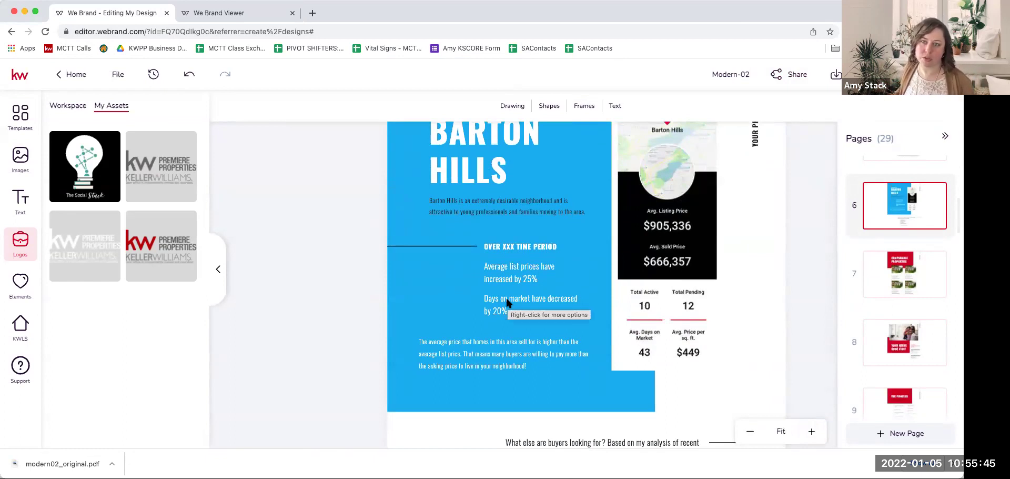
pyautogui.scroll(2, 507, 302)
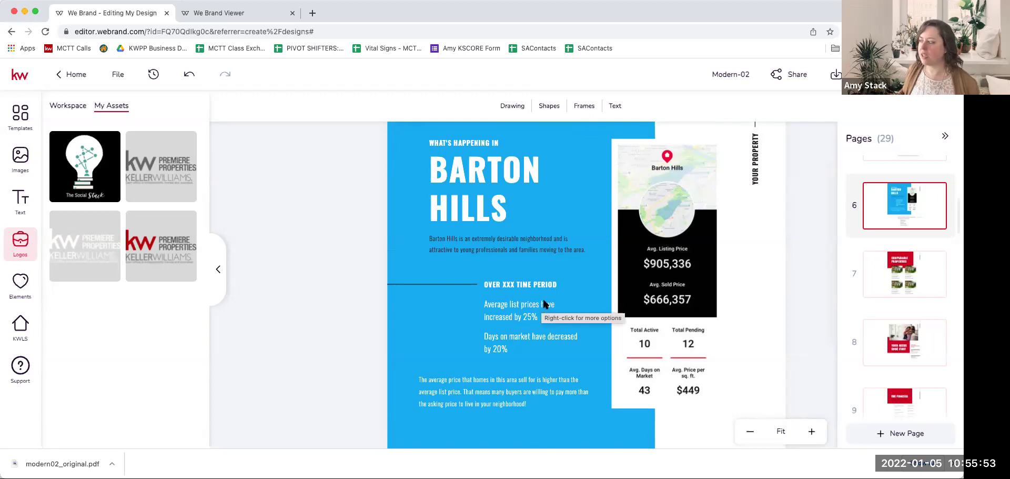
pyautogui.scroll(-1, 542, 305)
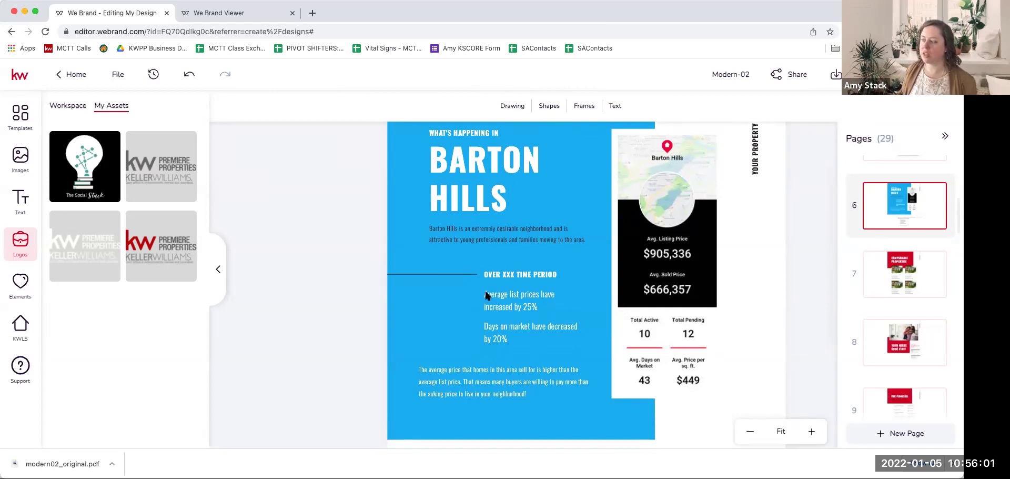
pyautogui.scroll(-1, 517, 346)
pyautogui.scroll(-2, 517, 347)
pyautogui.scroll(3, 517, 346)
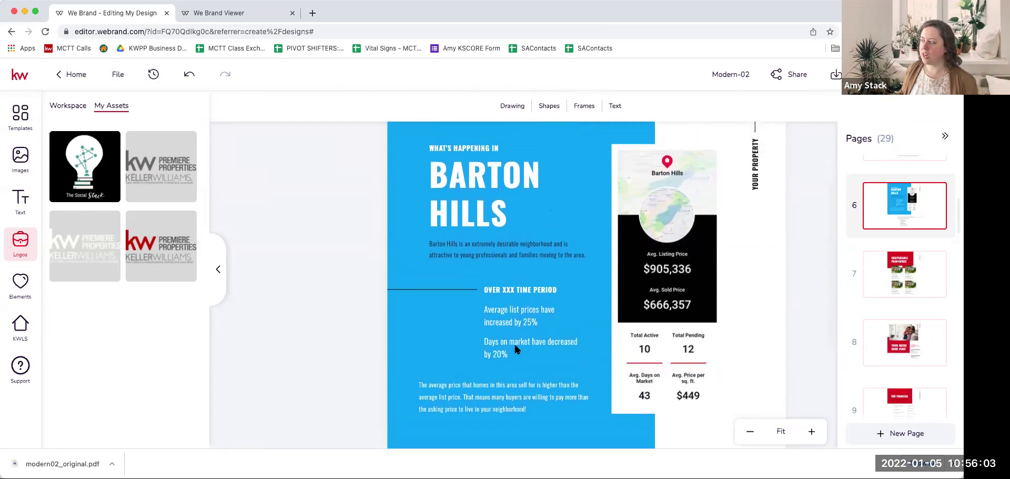
pyautogui.click(652, 273)
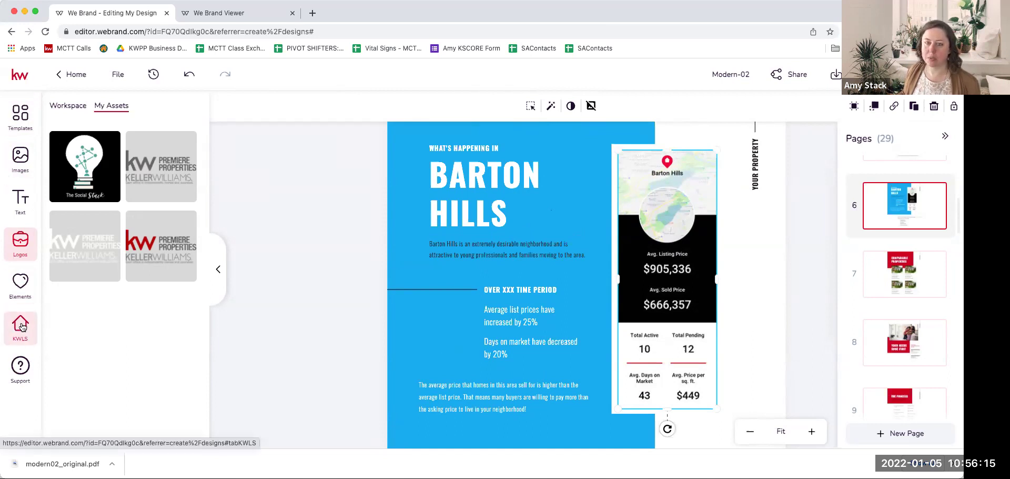
# Step: Open the KWLS Snapshots search and set it to Search by Neighborhood Name
pyautogui.click(22, 338)
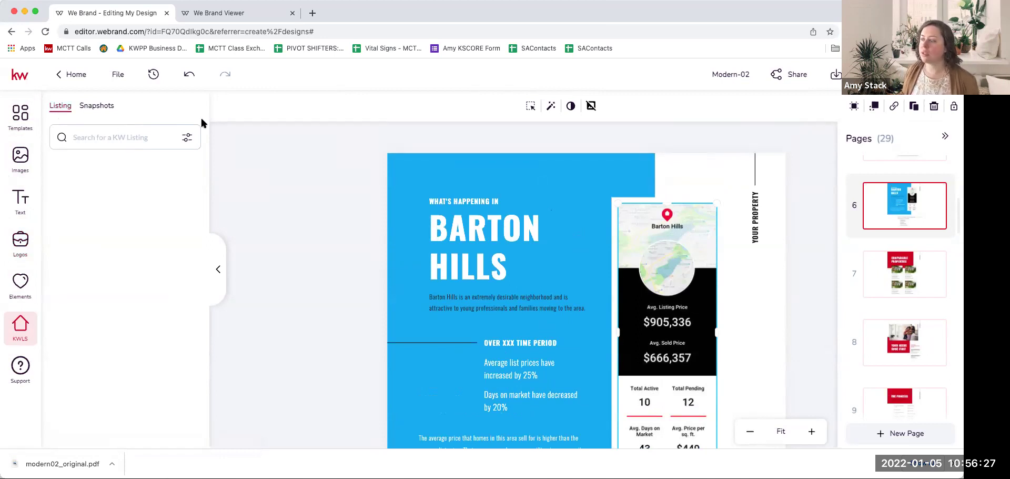
pyautogui.click(109, 109)
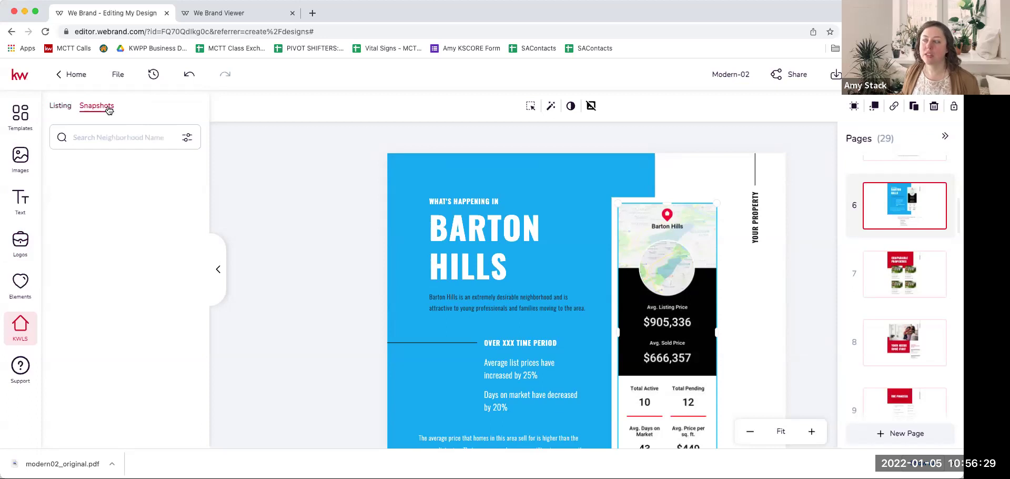
pyautogui.click(121, 137)
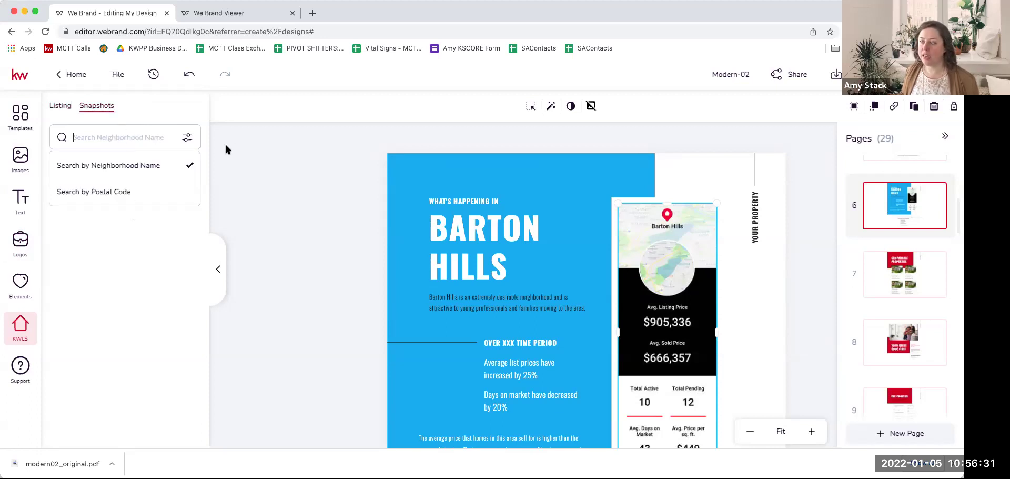
pyautogui.click(99, 166)
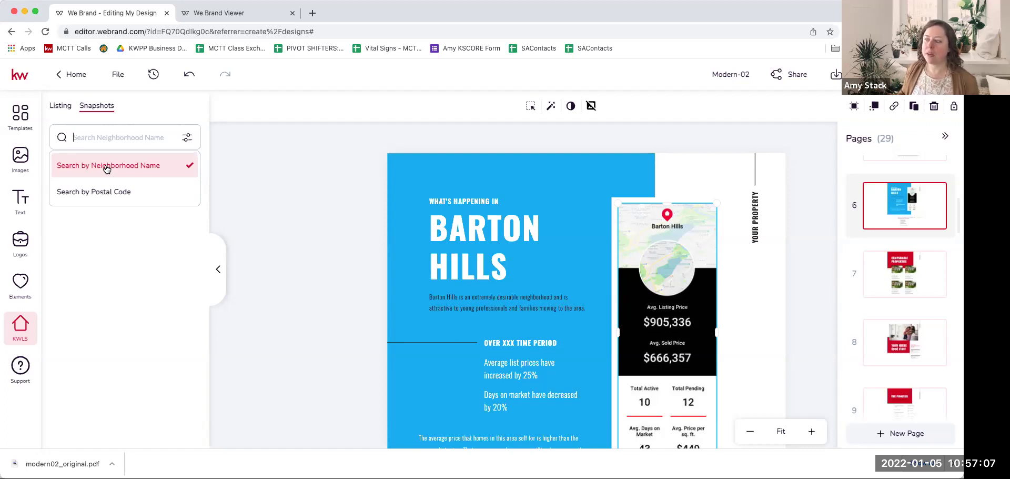
# Step: Search snapshots for 'lincoln glen ellnyn', expand the Lincoln, Glen Ellyn result and browse its cards
pyautogui.click(111, 135)
pyautogui.write('lin')
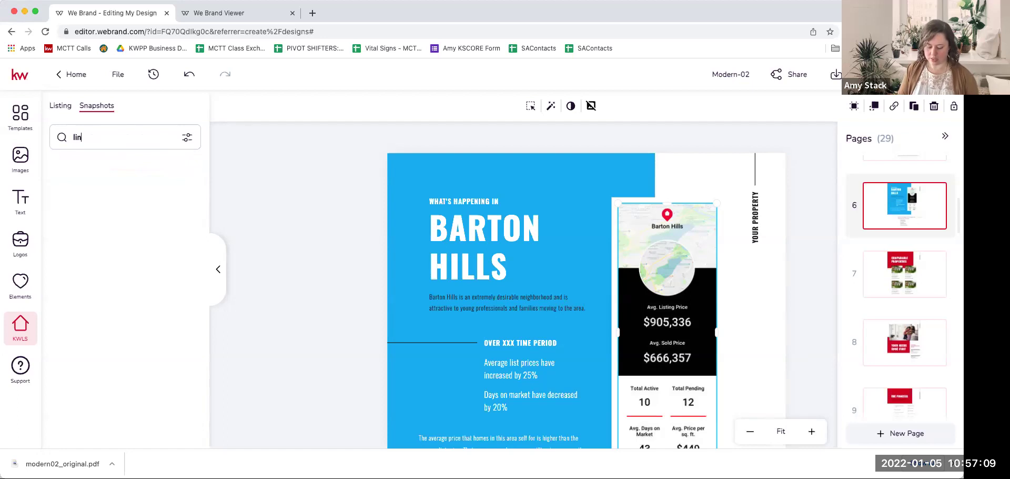
pyautogui.write('coln glen e')
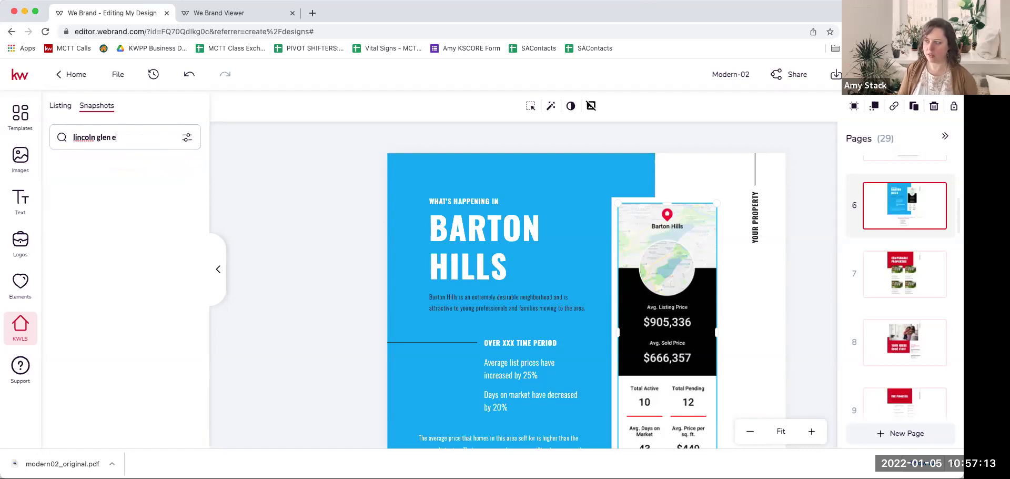
pyautogui.write('llnyn')
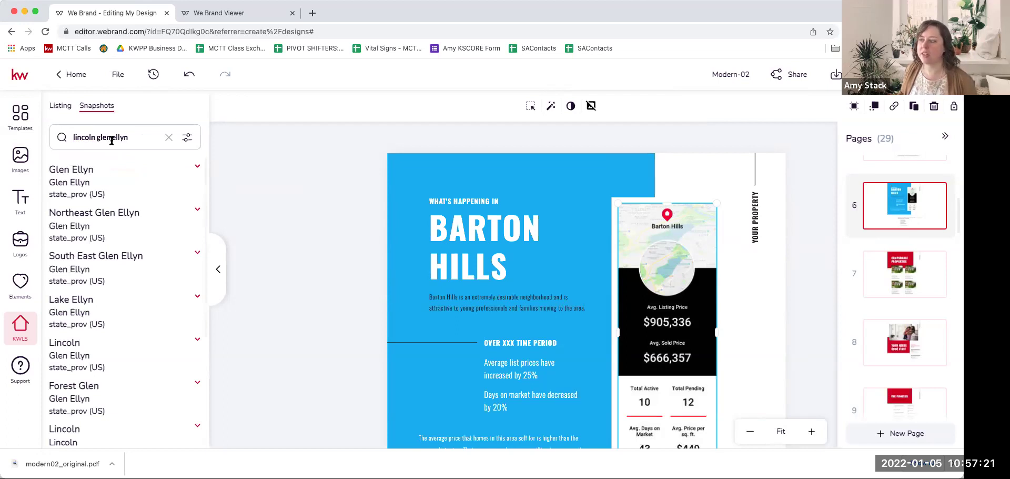
pyautogui.scroll(-1, 87, 249)
pyautogui.click(69, 326)
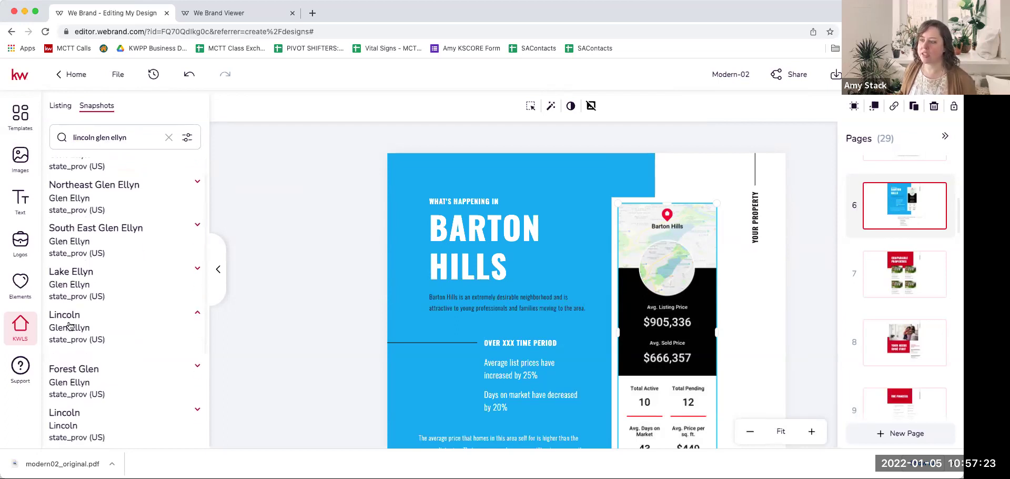
pyautogui.scroll(-3, 70, 324)
pyautogui.scroll(-3, 71, 322)
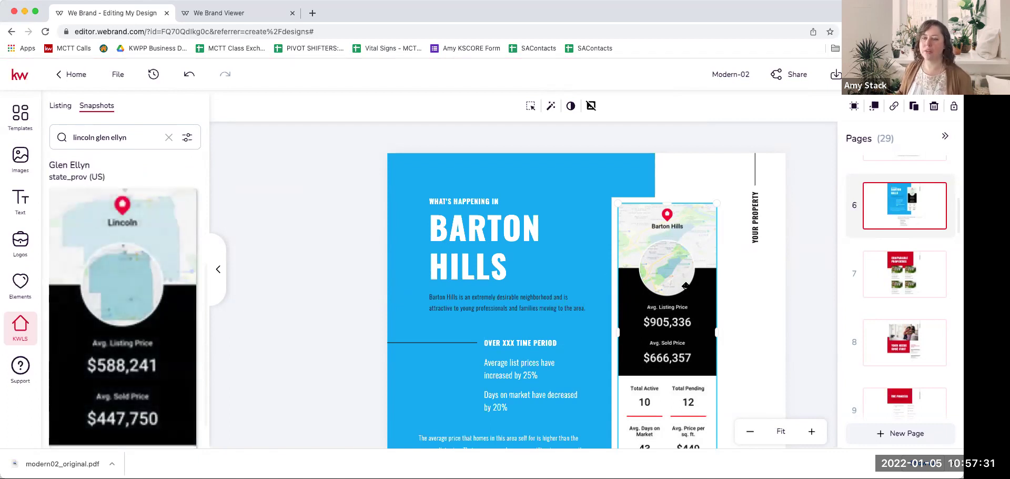
pyautogui.scroll(-10, 176, 291)
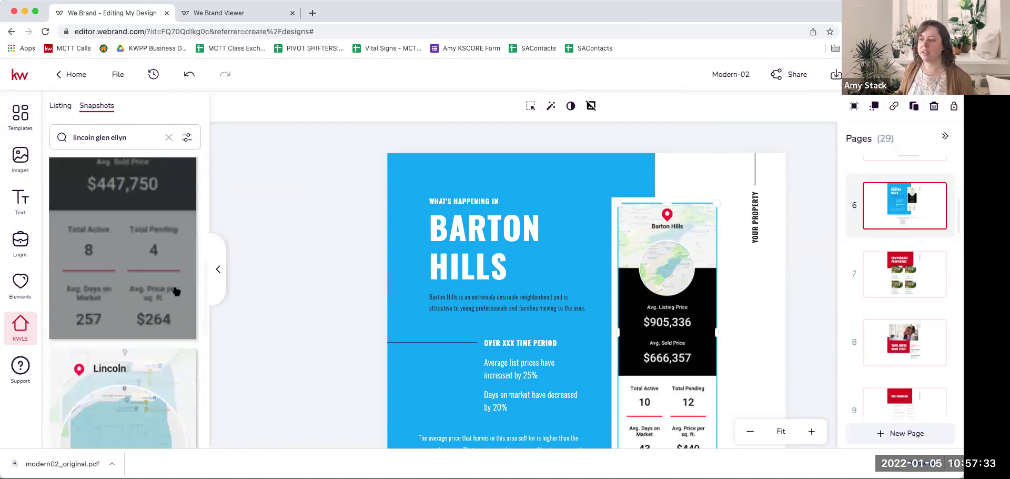
pyautogui.scroll(-7, 176, 291)
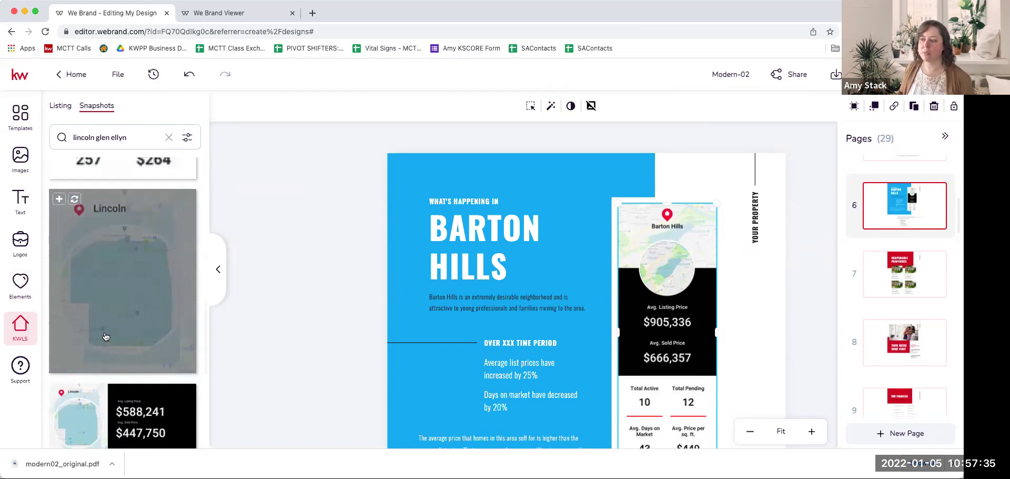
pyautogui.scroll(-5, 100, 293)
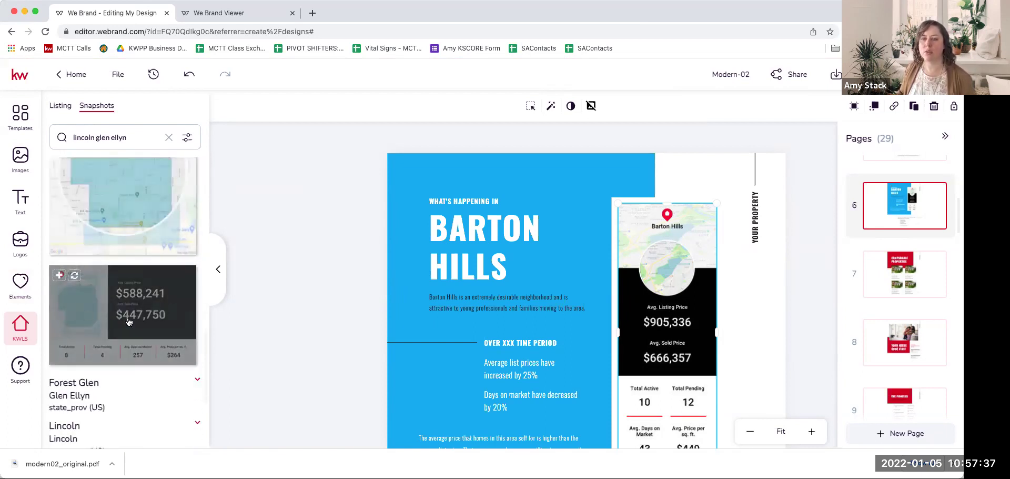
pyautogui.scroll(-5, 141, 305)
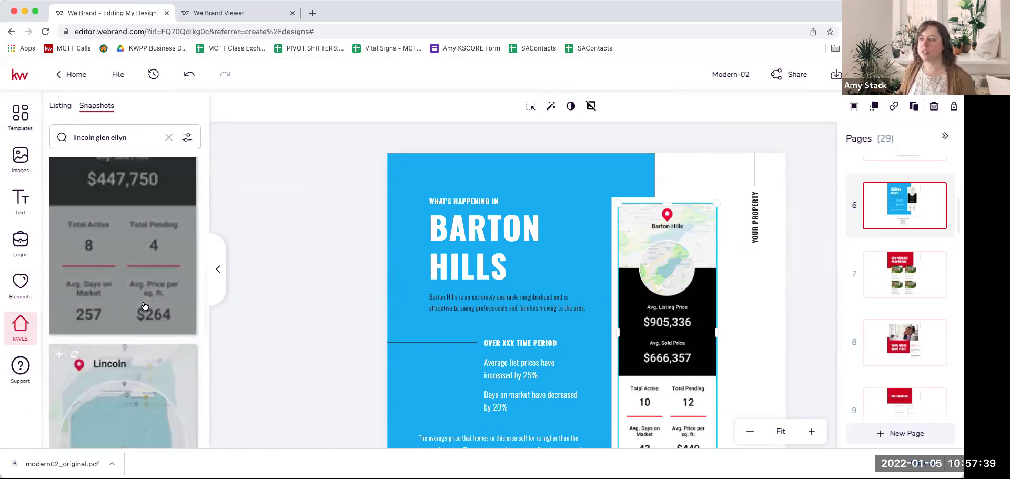
pyautogui.scroll(10, 142, 306)
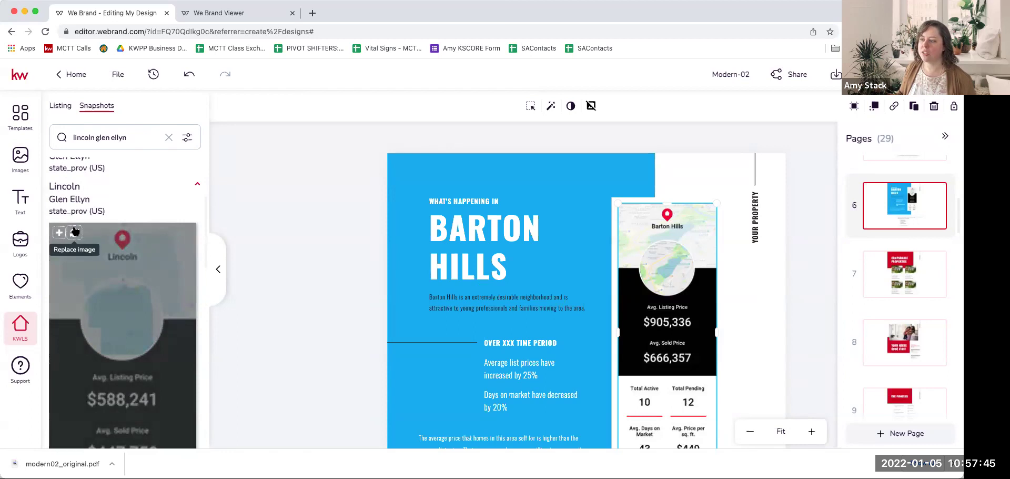
# Step: Swap the selected graphic for the Lincoln snapshot card and review the updated page 6
pyautogui.click(74, 232)
pyautogui.scroll(-2, 528, 297)
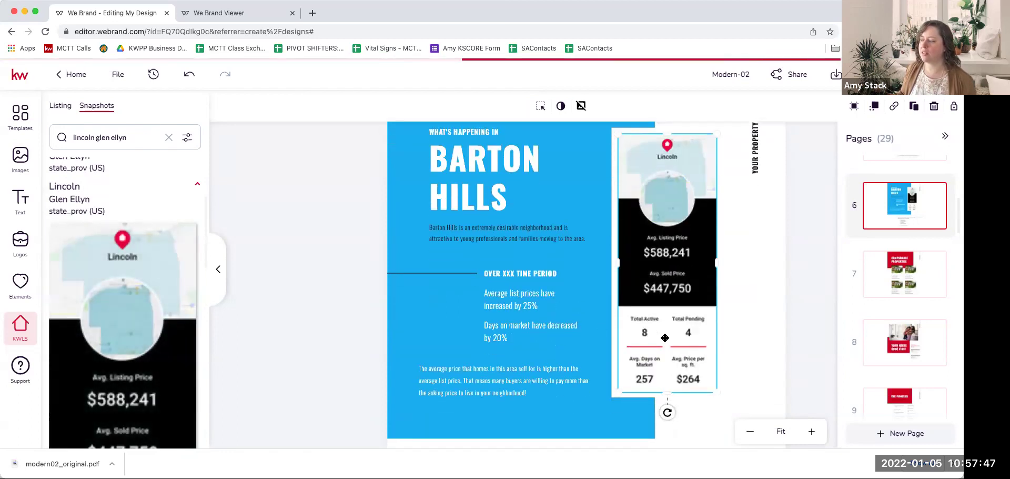
pyautogui.click(347, 279)
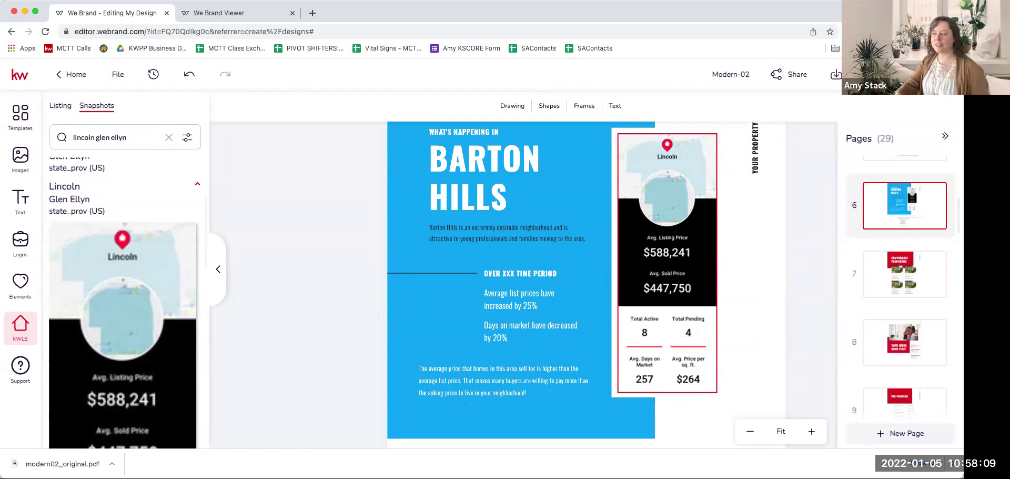
pyautogui.scroll(-4, 114, 315)
pyautogui.scroll(-8, 114, 316)
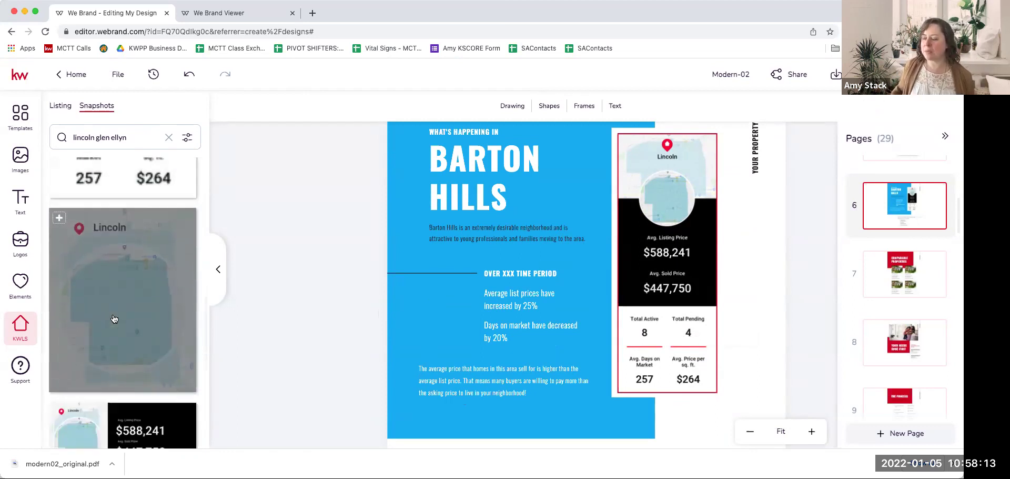
pyautogui.scroll(1, 113, 316)
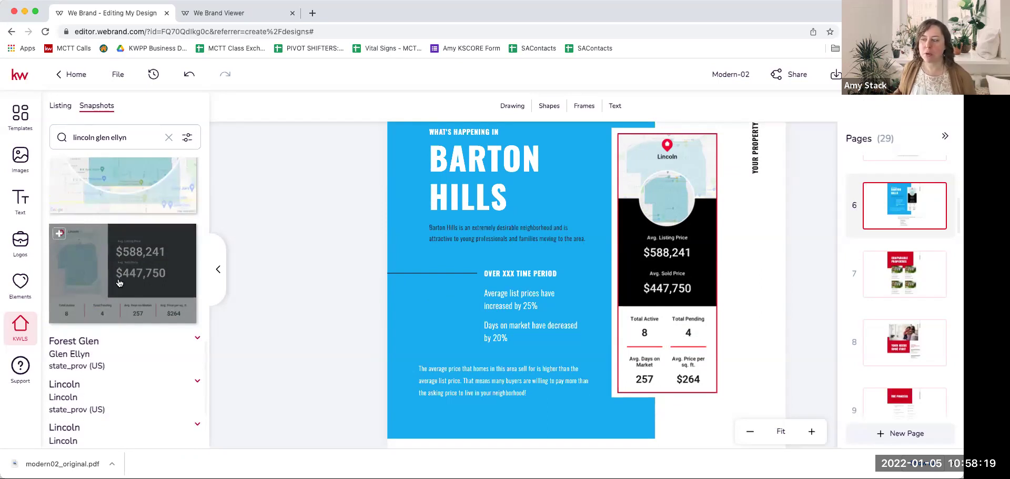
pyautogui.scroll(4, 150, 287)
pyautogui.scroll(1, 147, 292)
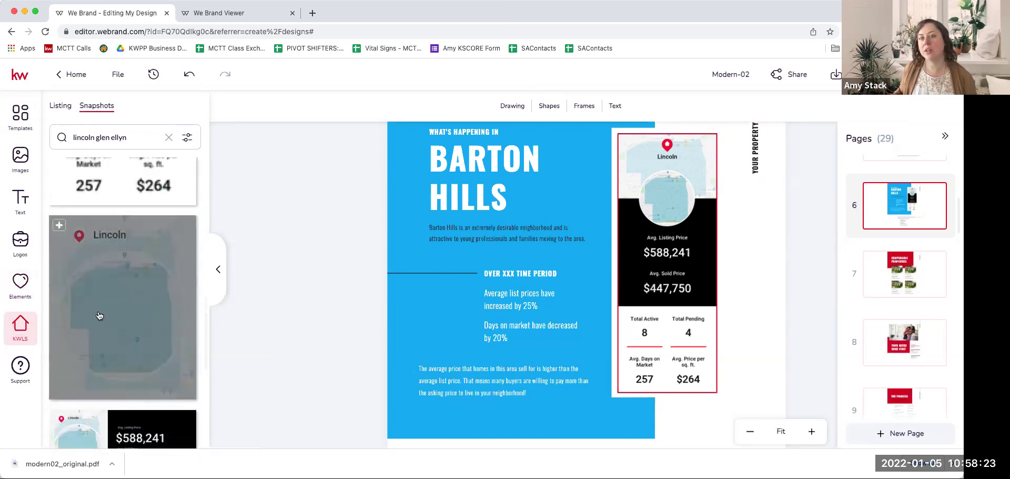
pyautogui.scroll(-1, 115, 321)
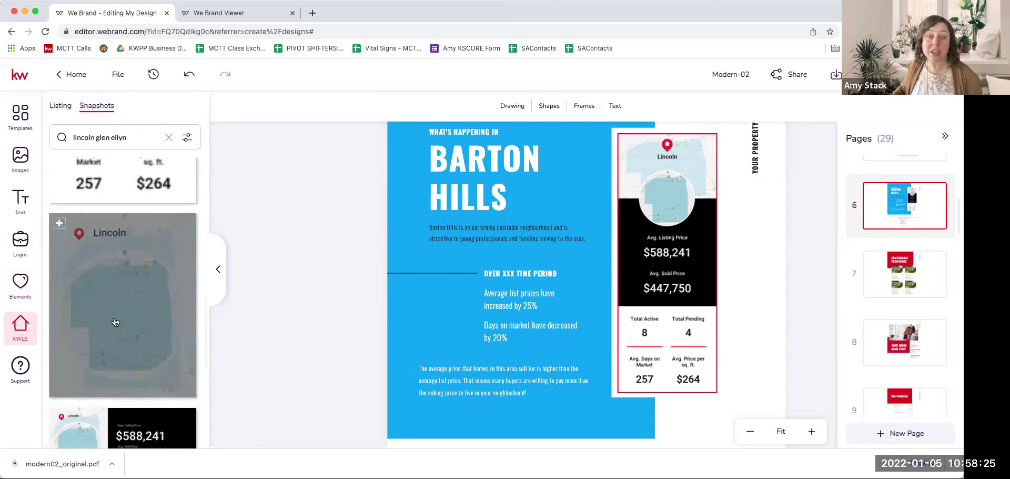
pyautogui.scroll(3, 116, 323)
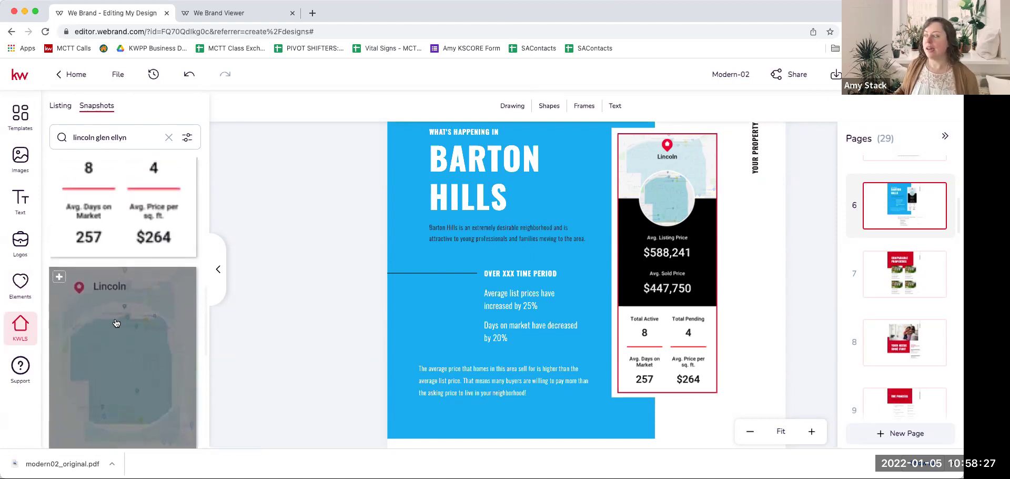
pyautogui.scroll(-1, 416, 329)
pyautogui.scroll(-1, 416, 328)
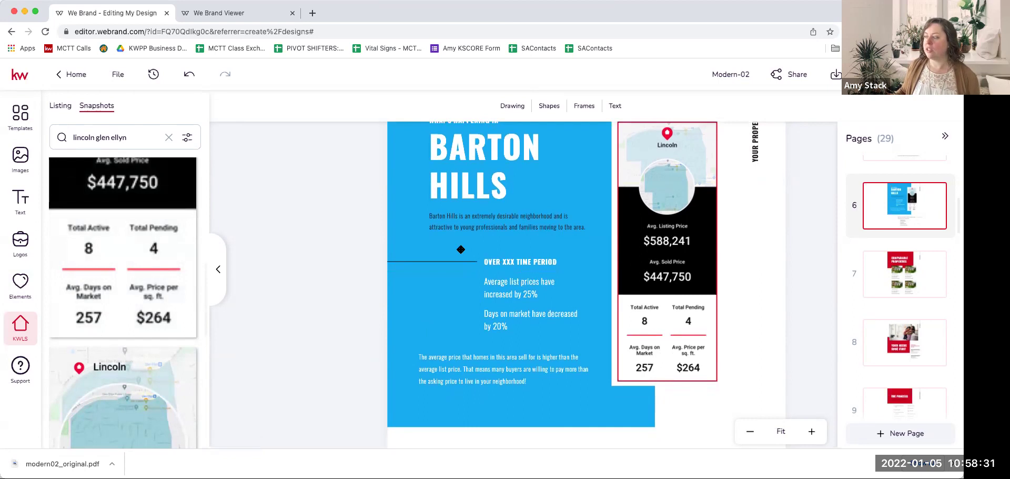
pyautogui.scroll(5, 471, 316)
# Step: Replace the BARTON HILLS heading text with LINCOLN, correcting the typo
pyautogui.click(465, 204)
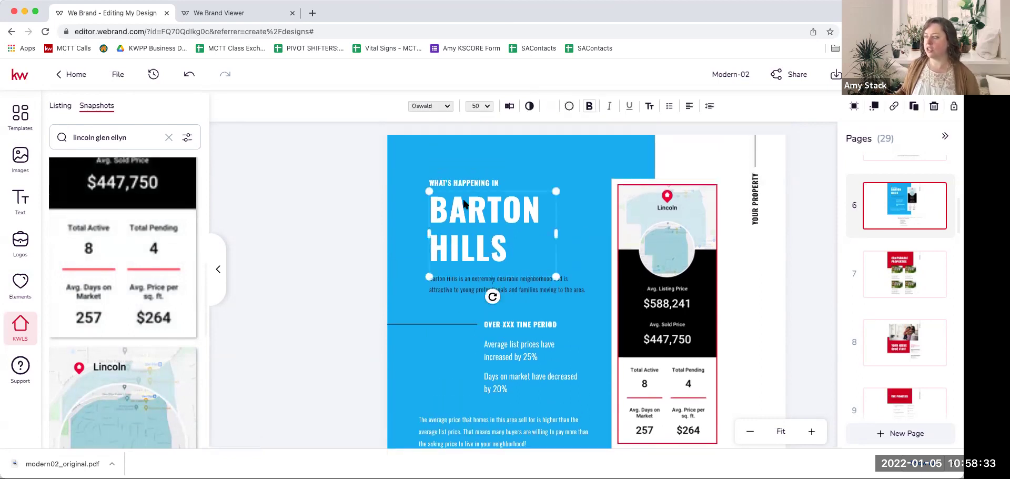
pyautogui.click(507, 235)
pyautogui.tripleClick(508, 242)
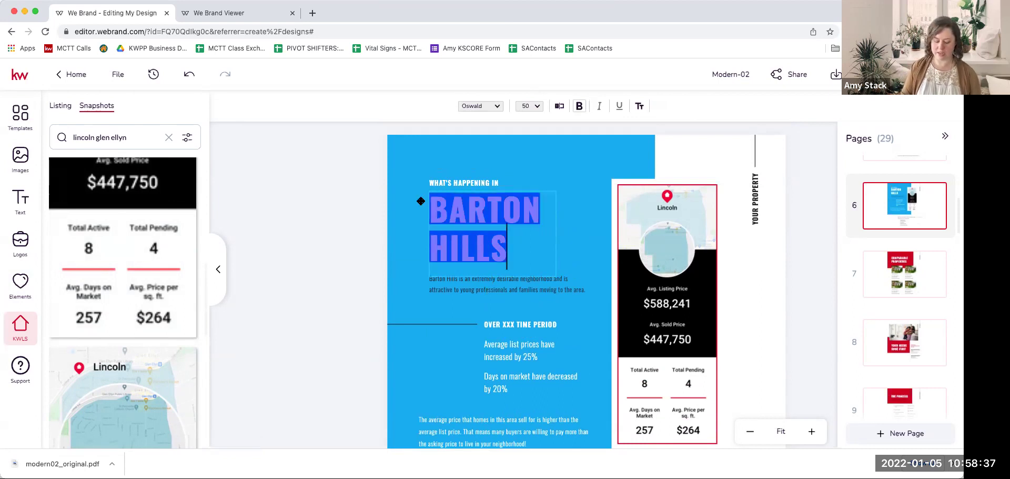
pyautogui.write('LIN')
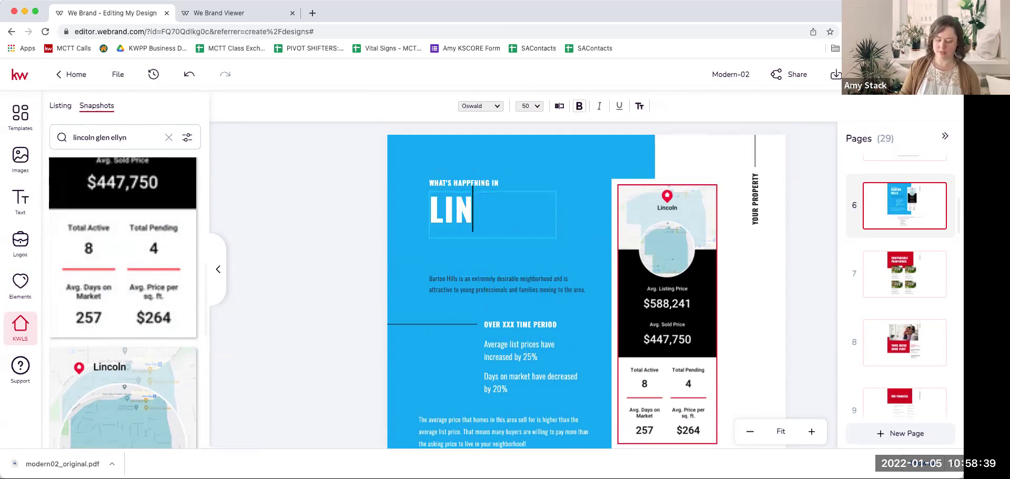
pyautogui.write('COLN')
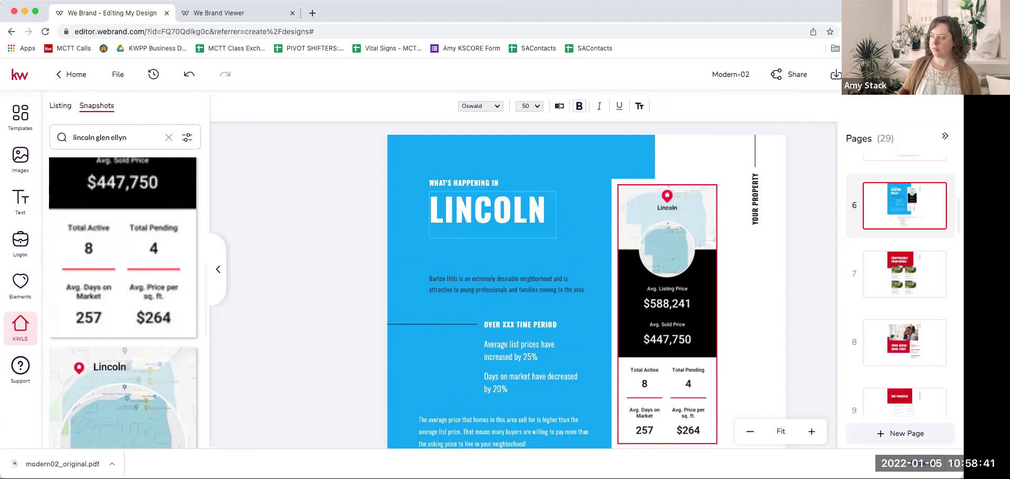
pyautogui.press('BackSpace')
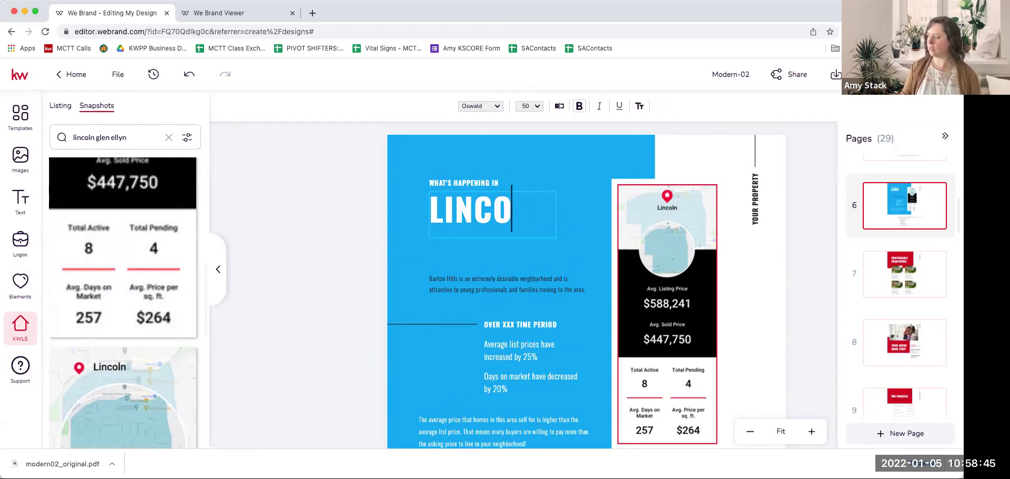
pyautogui.write('LN')
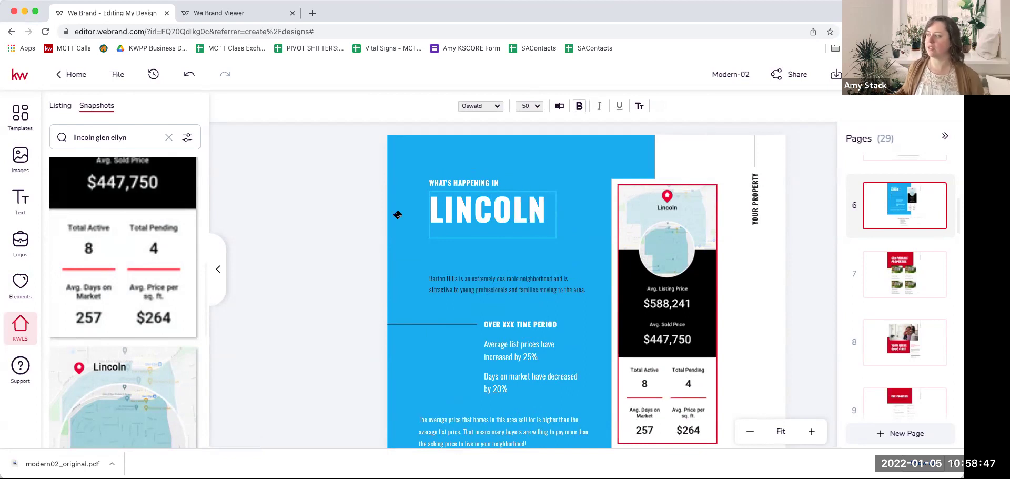
pyautogui.click(314, 246)
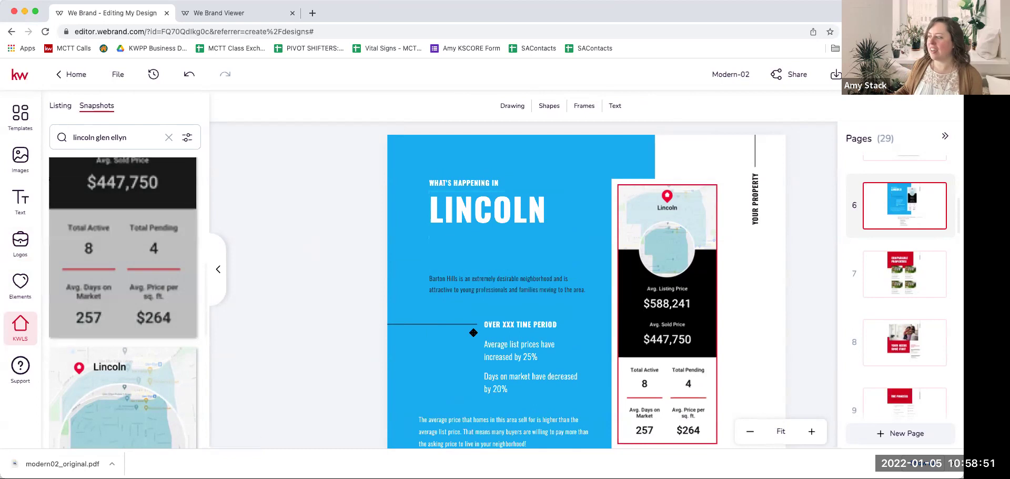
pyautogui.scroll(-5, 469, 326)
pyautogui.scroll(-1, 463, 334)
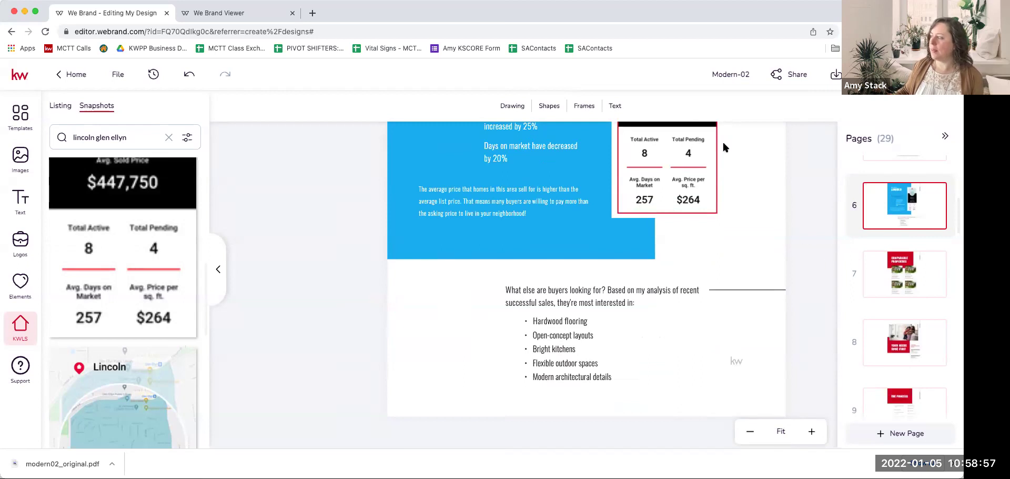
# Step: Rename the design to CLASS TEST
pyautogui.click(735, 77)
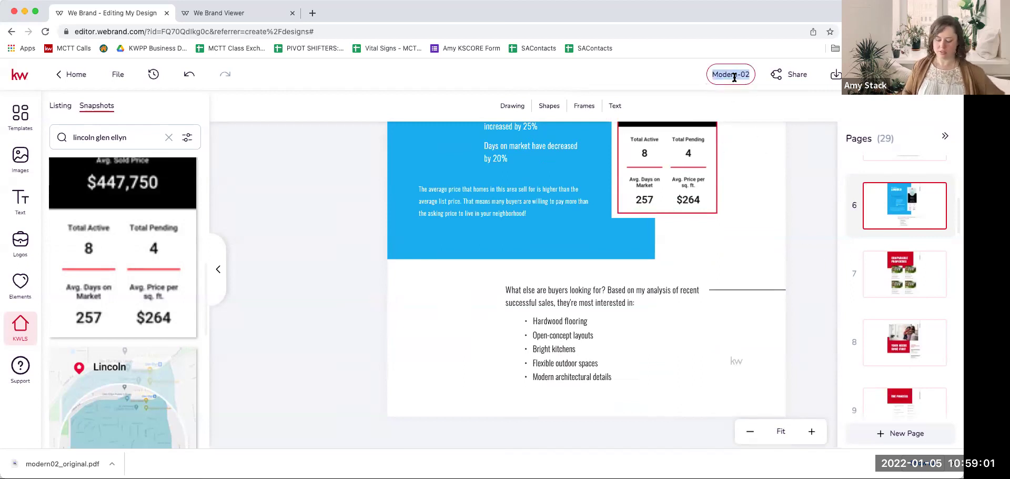
pyautogui.write('CLASS TEST')
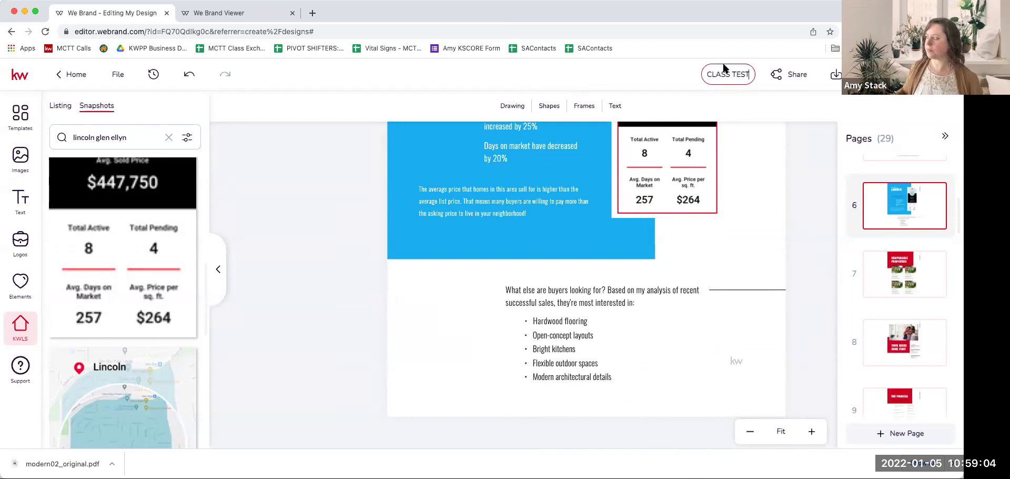
pyautogui.press('Return')
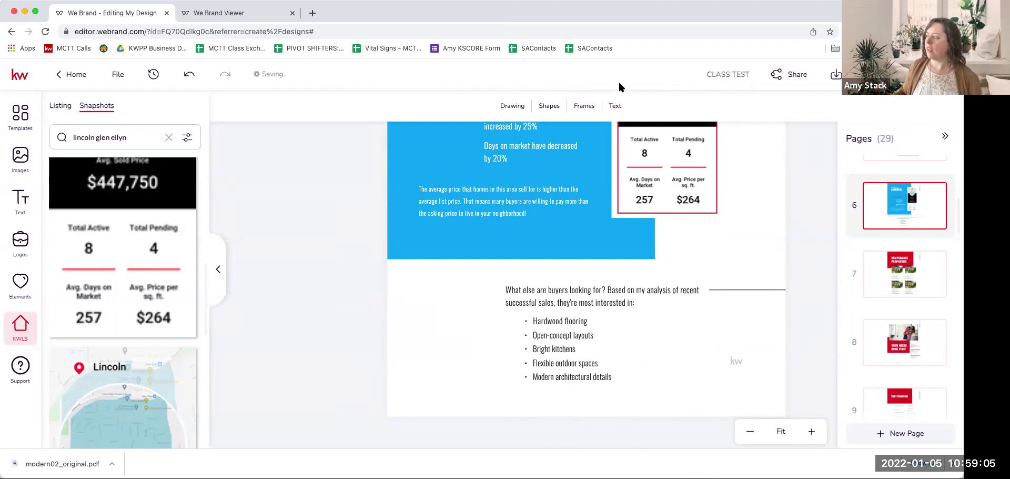
# Step: Save the design's latest changes with File > Save
pyautogui.click(128, 80)
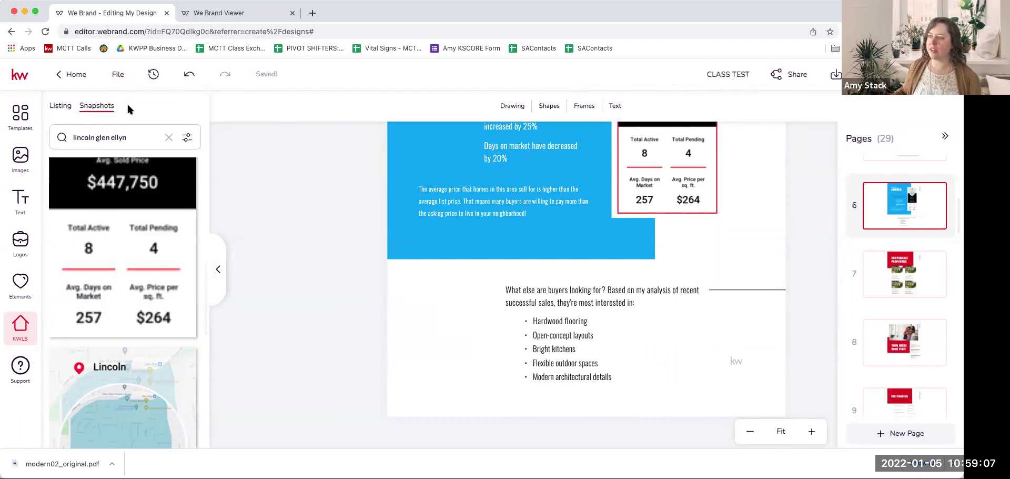
pyautogui.click(122, 83)
pyautogui.click(124, 108)
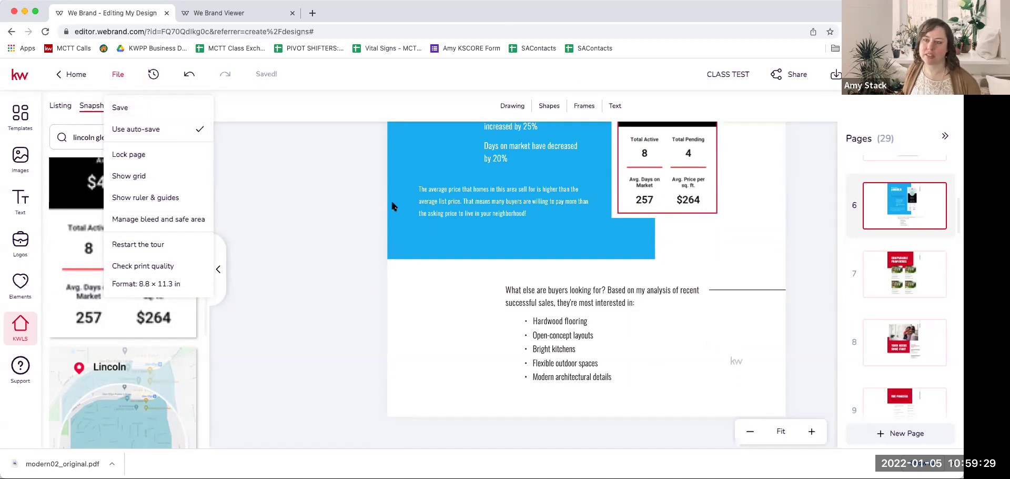
pyautogui.click(148, 199)
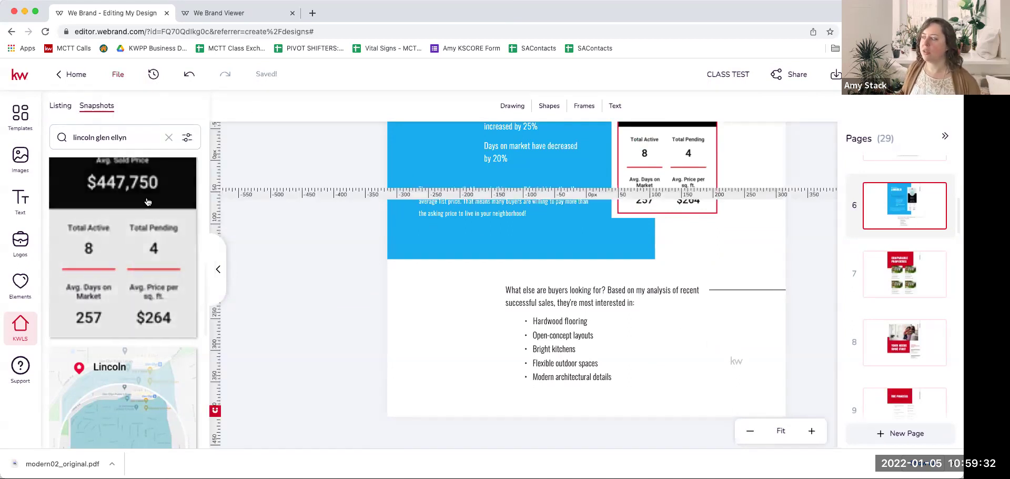
pyautogui.click(119, 74)
pyautogui.click(140, 199)
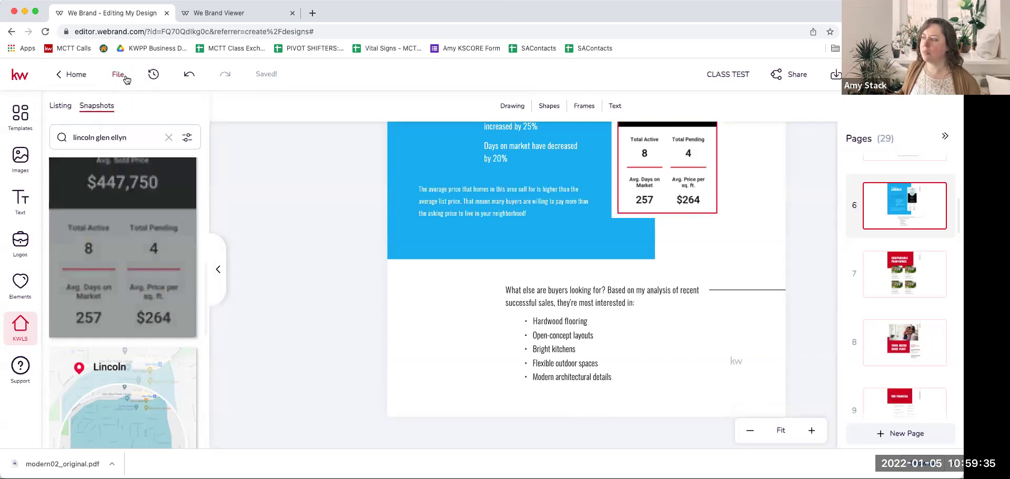
pyautogui.click(119, 75)
pyautogui.click(126, 175)
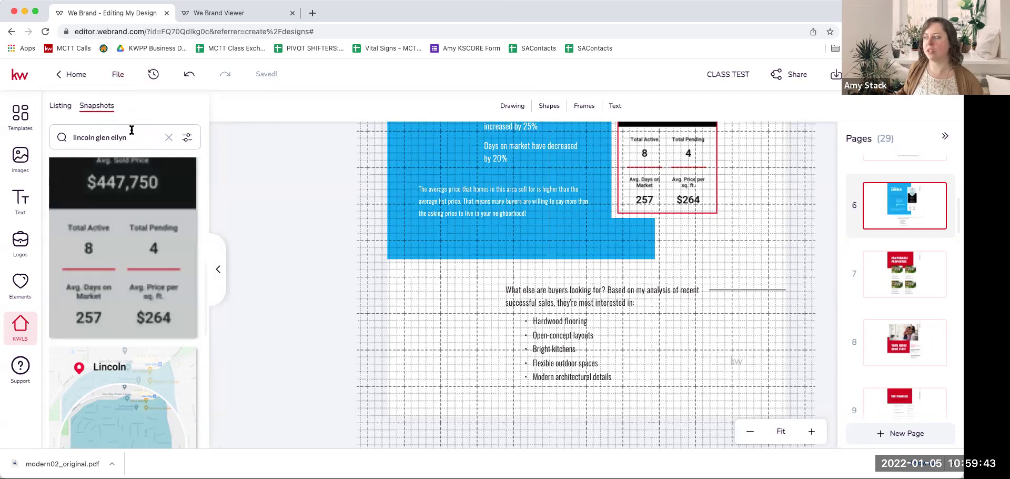
pyautogui.click(117, 74)
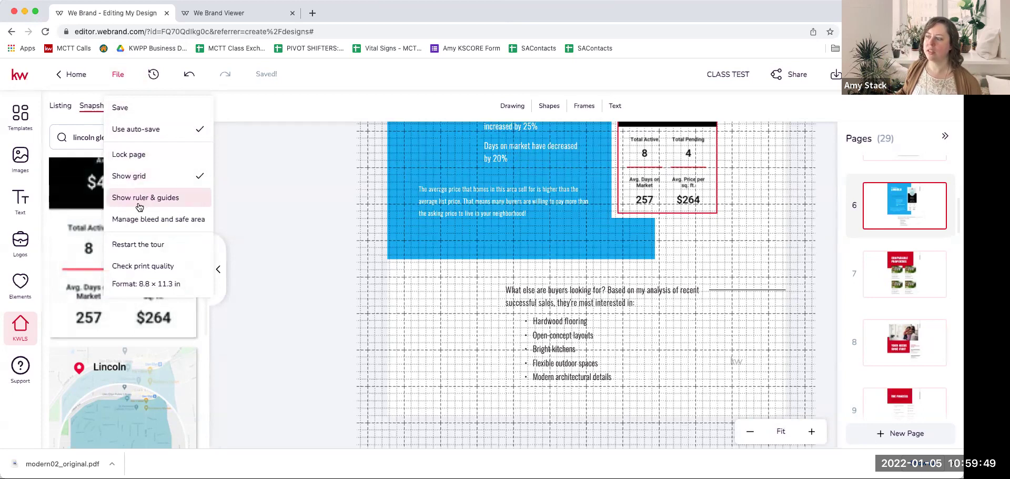
pyautogui.click(139, 177)
pyautogui.click(118, 74)
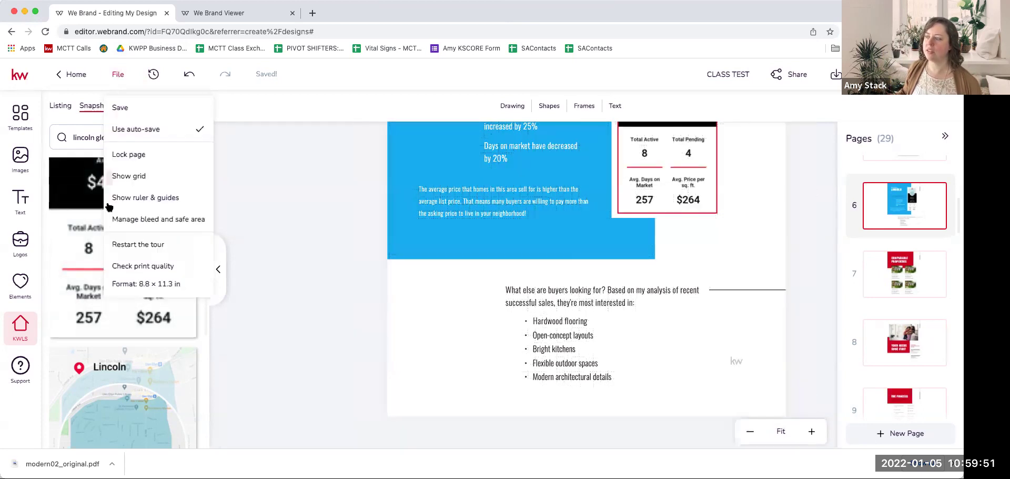
# Step: Turn on the bleed and safe-area guides and dismiss their help cards
pyautogui.click(115, 221)
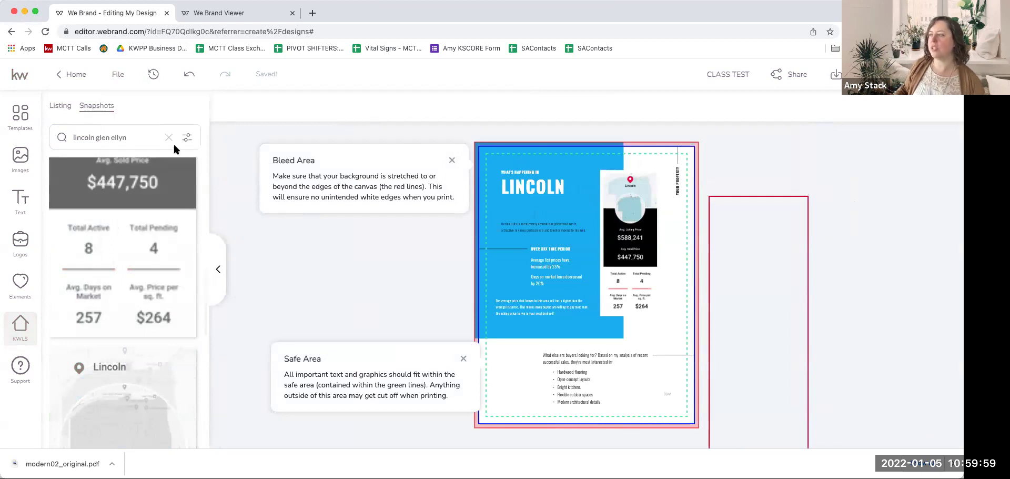
pyautogui.click(453, 161)
pyautogui.click(463, 359)
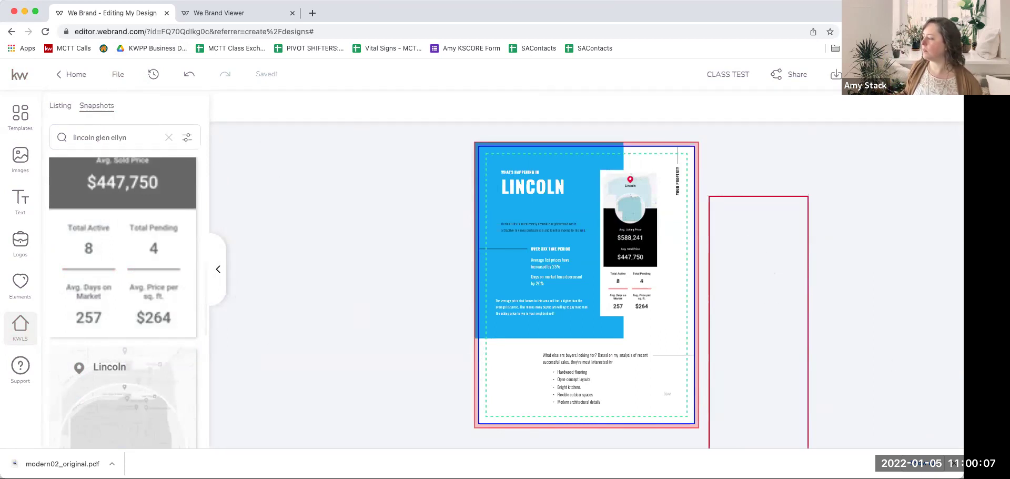
# Step: Close the download bar, dismiss the help cards again, and return to the Designs list
pyautogui.click(954, 463)
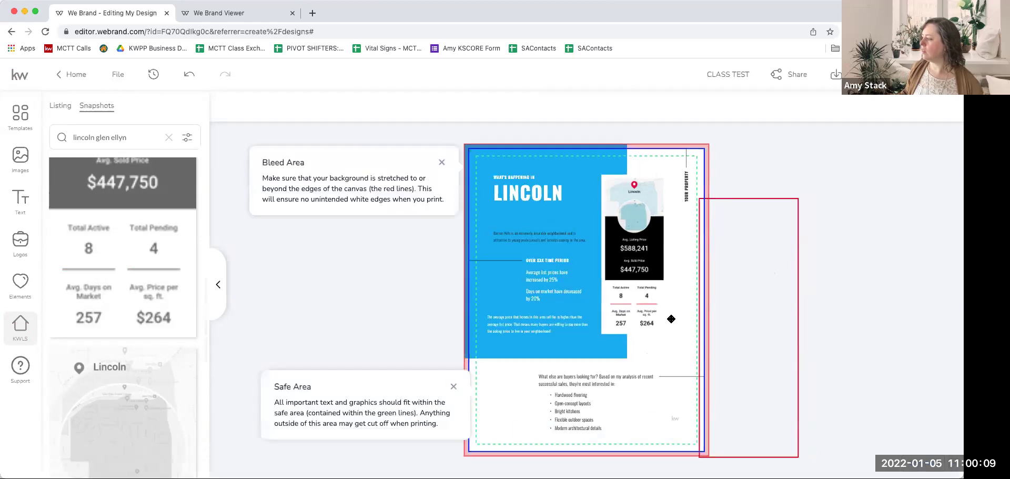
pyautogui.click(442, 162)
pyautogui.click(453, 387)
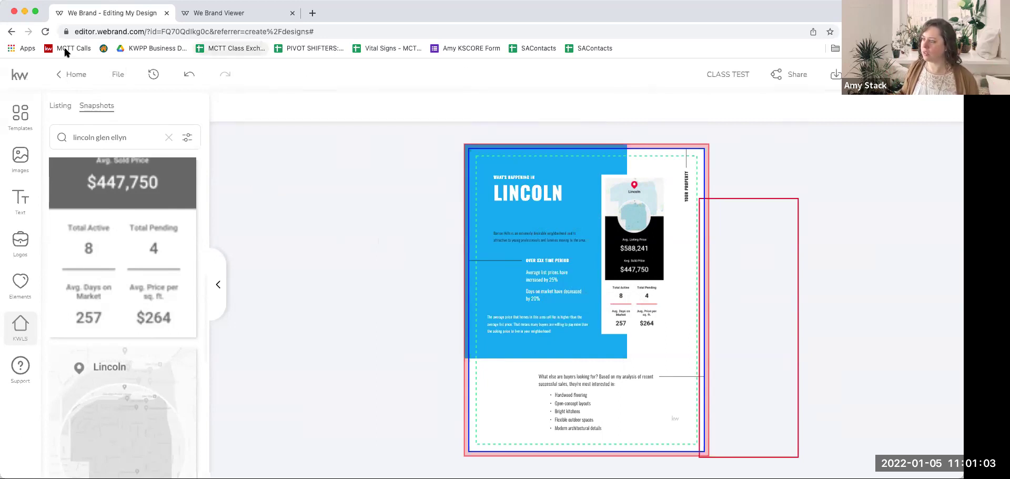
pyautogui.click(47, 32)
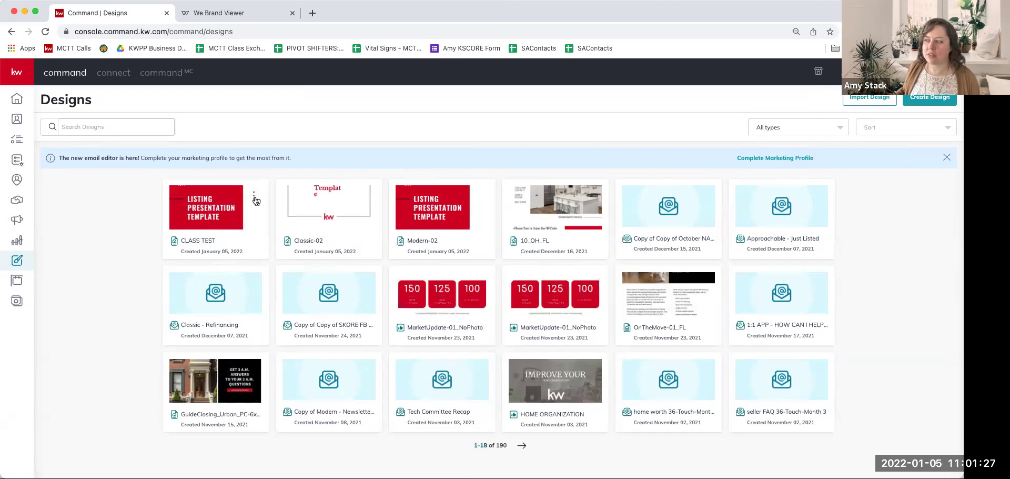
# Step: Make a copy of the CLASS TEST design from its card menu
pyautogui.click(255, 199)
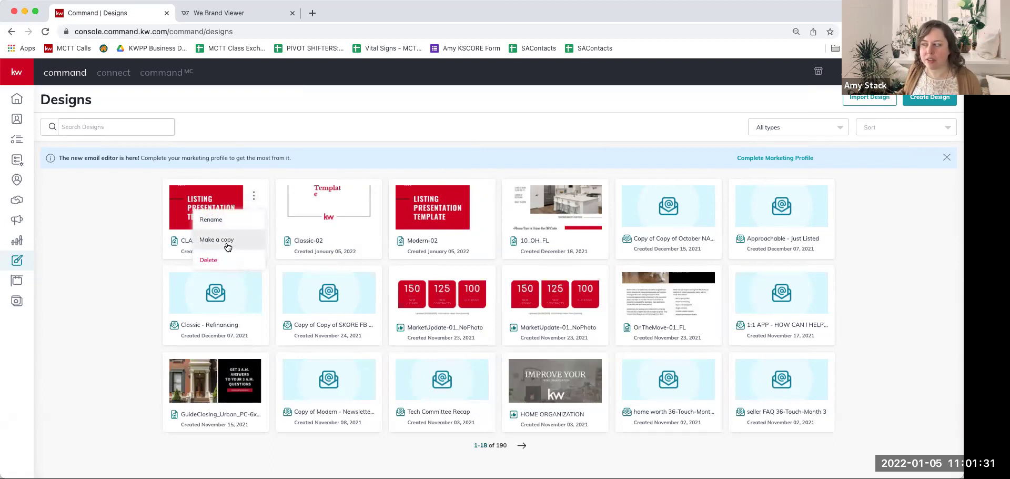
pyautogui.click(227, 246)
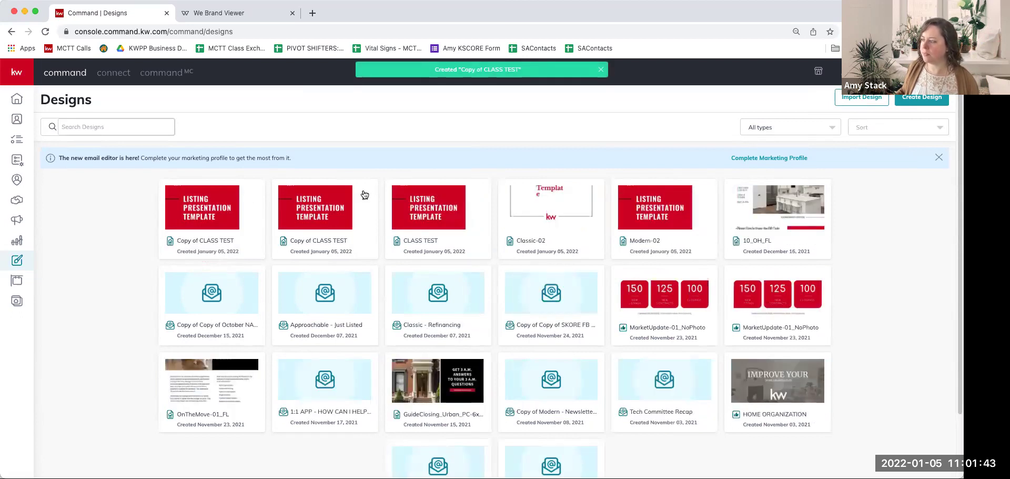
# Step: Rename one CLASS TEST copy in the Designs list to 'class test 2'
pyautogui.click(363, 195)
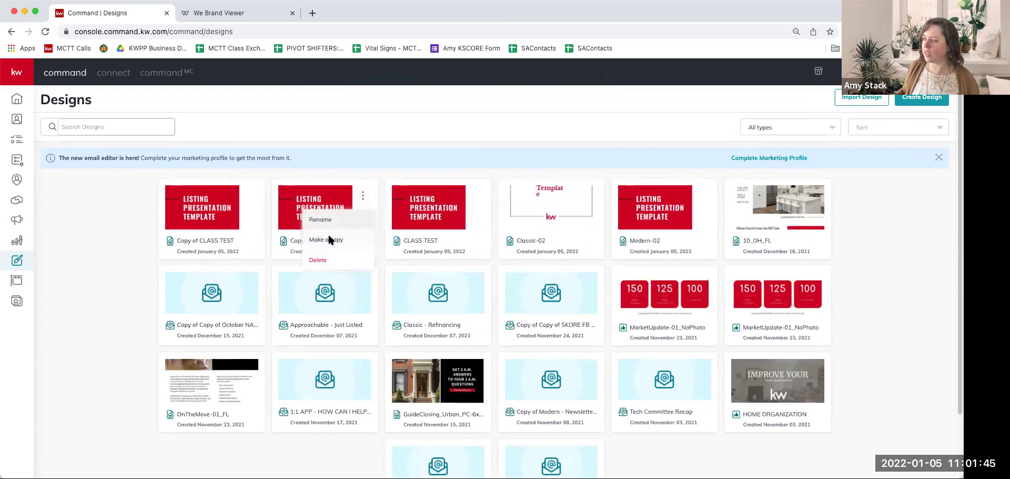
pyautogui.click(320, 219)
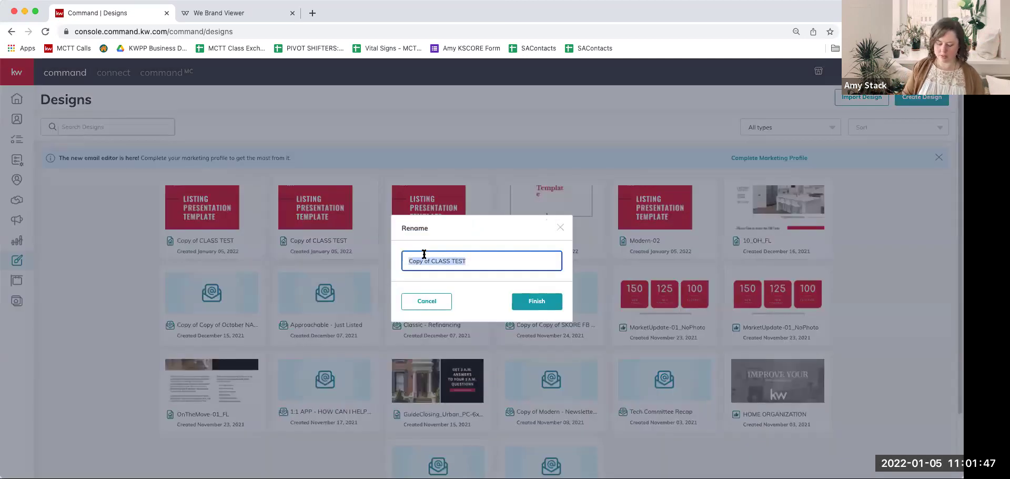
pyautogui.write('class test 2')
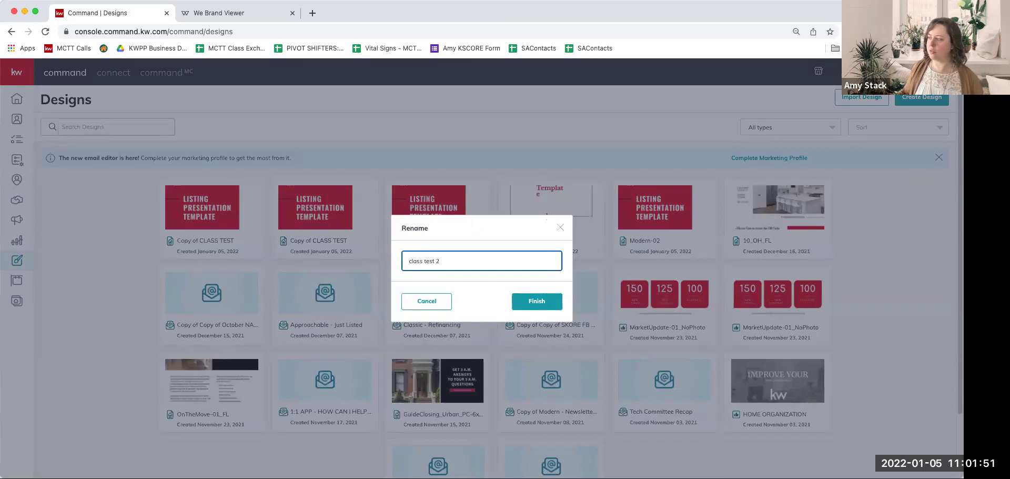
pyautogui.click(530, 297)
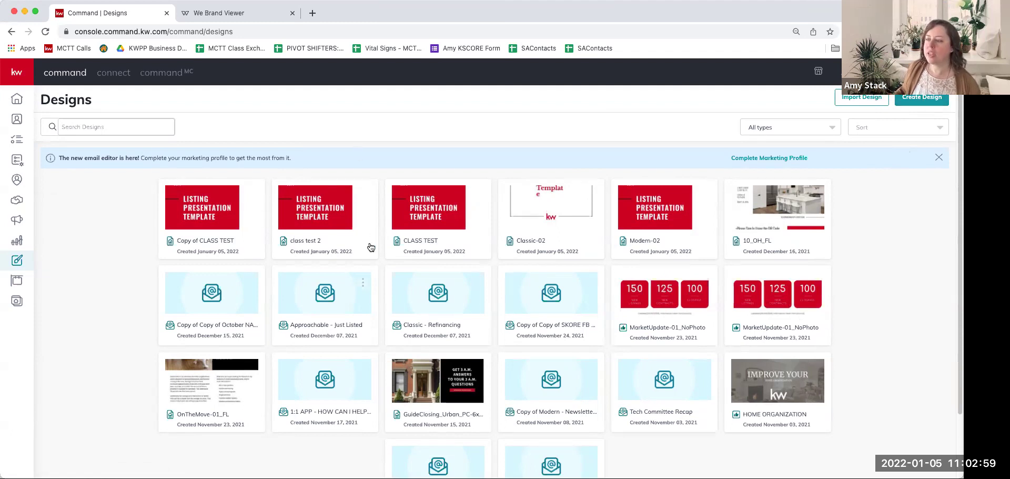
# Step: Cancel a new design in KW Command and open We Brand's Colors & Fonts assets
pyautogui.click(922, 98)
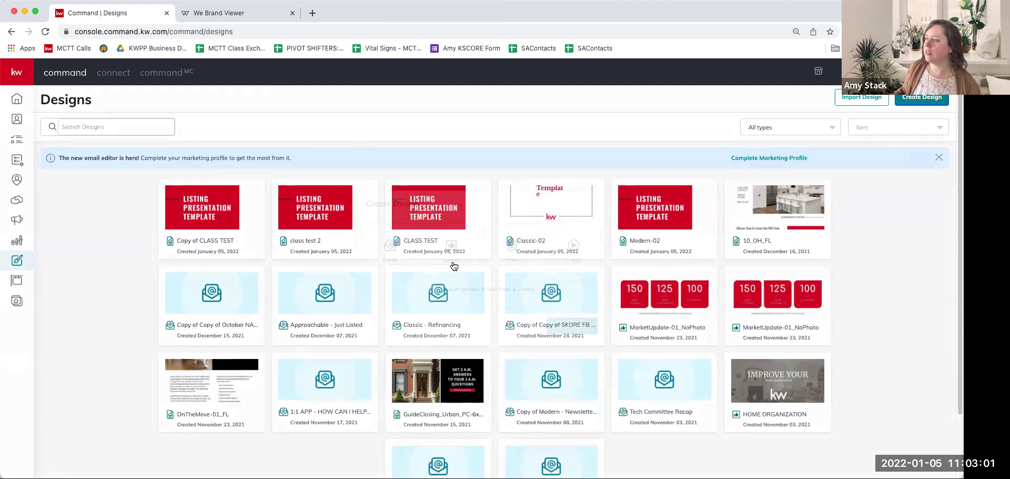
pyautogui.press('Escape')
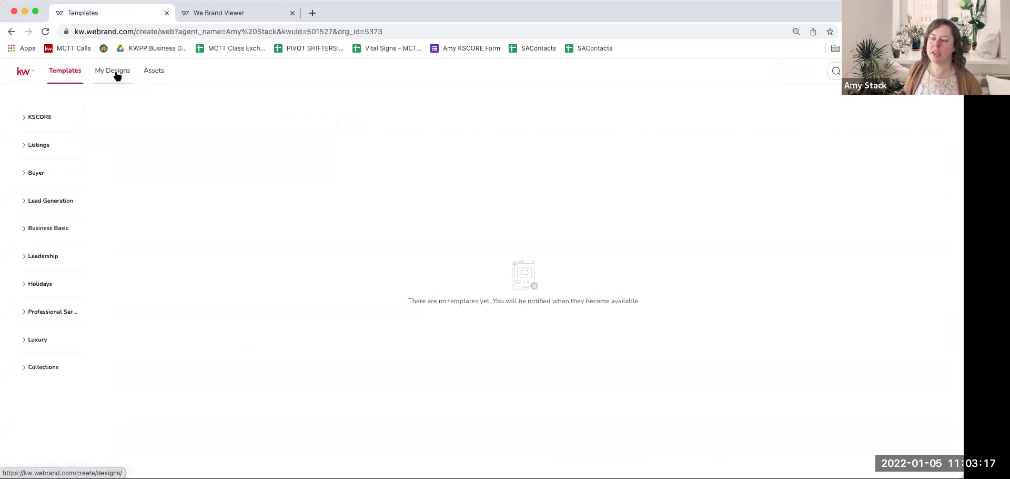
pyautogui.click(149, 75)
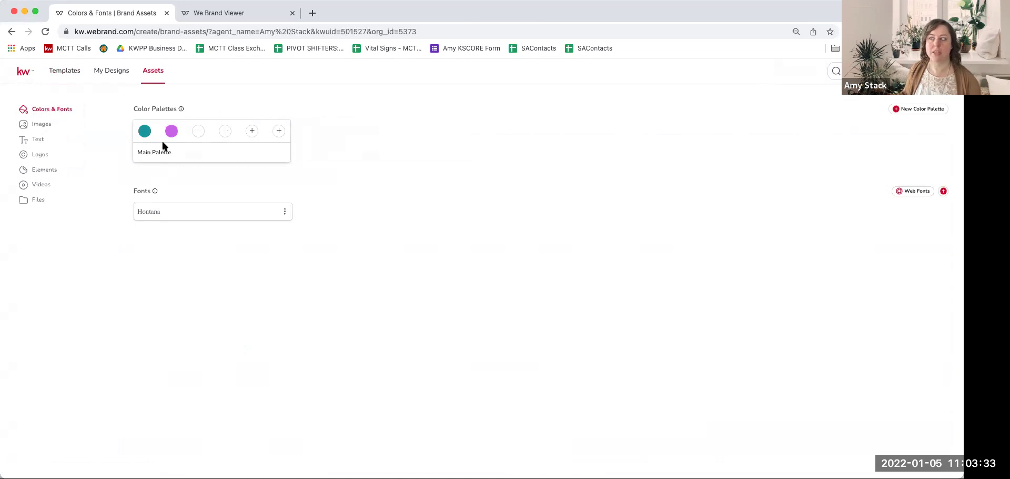
# Step: Edit the fifth Main Palette swatch, cycling its value format through RGB and HSL to HEX
pyautogui.click(252, 132)
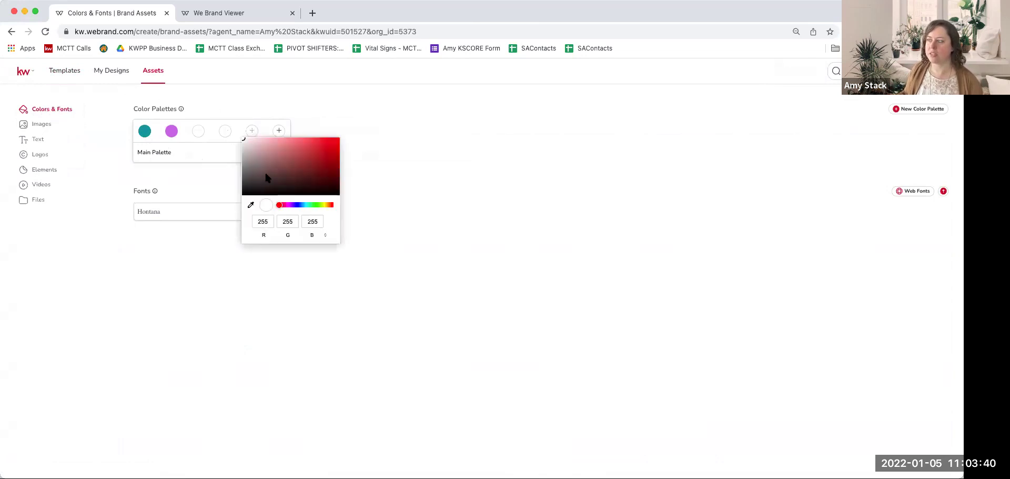
pyautogui.click(324, 234)
pyautogui.click(323, 233)
pyautogui.click(327, 238)
pyautogui.click(327, 239)
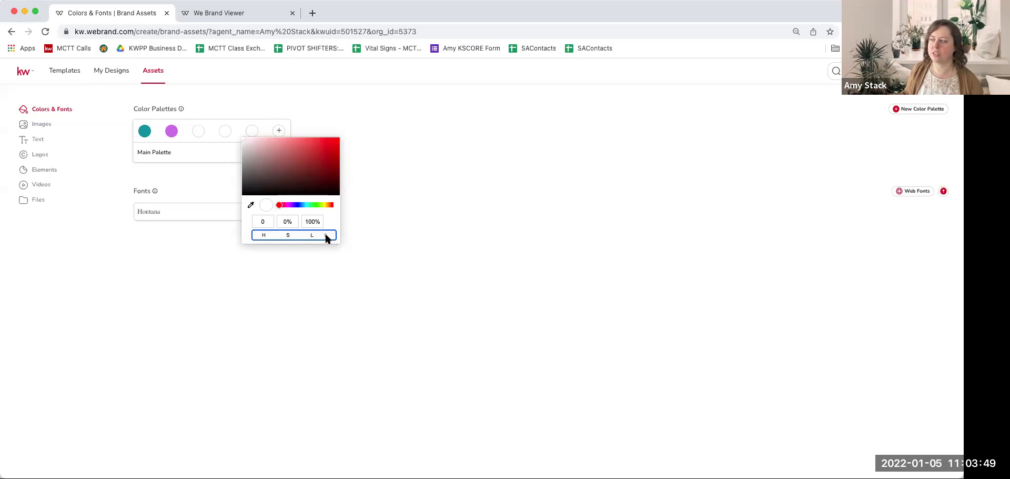
pyautogui.click(325, 236)
# Step: Shift the hue to green, eyedrop #36A955 for the swatch, then view Images assets
pyautogui.moveTo(281, 205)
pyautogui.mouseDown()
pyautogui.moveTo(321, 204)
pyautogui.moveTo(293, 206)
pyautogui.mouseUp()
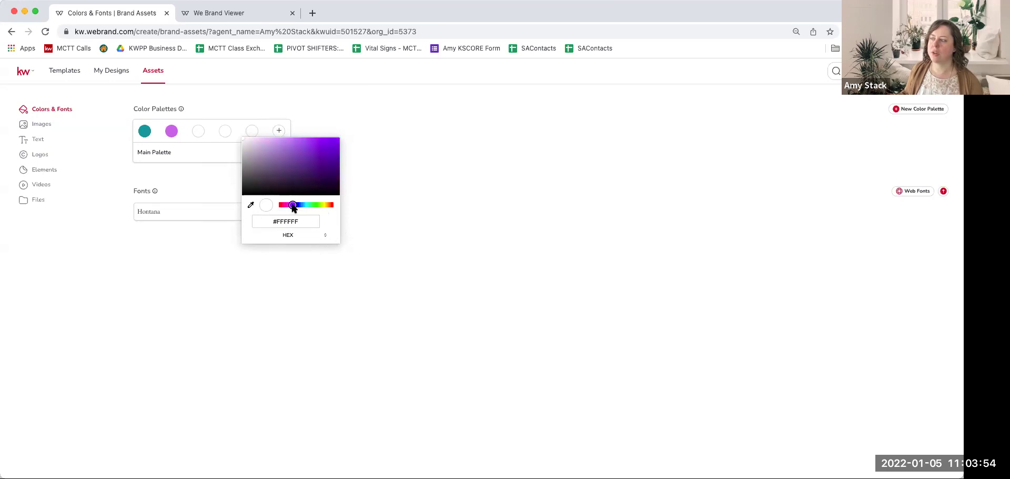
pyautogui.click(250, 204)
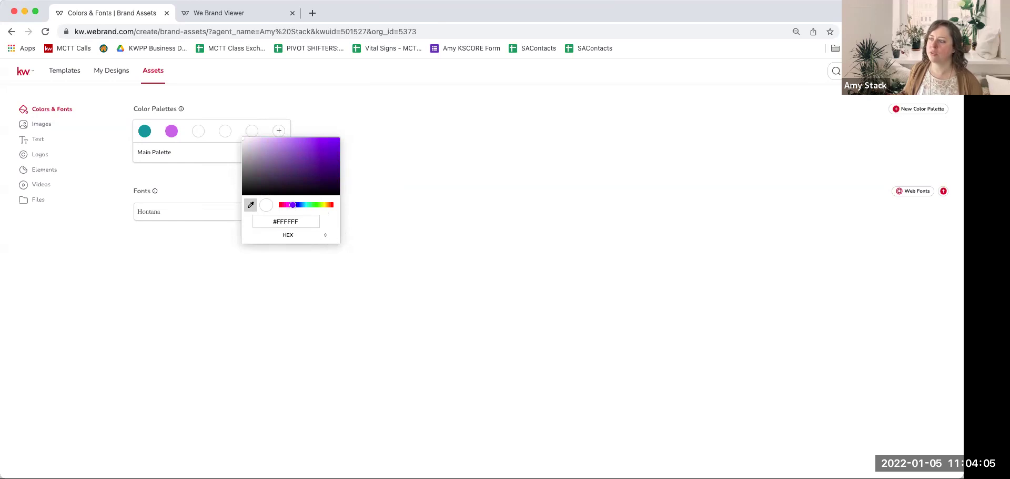
pyautogui.click(119, 50)
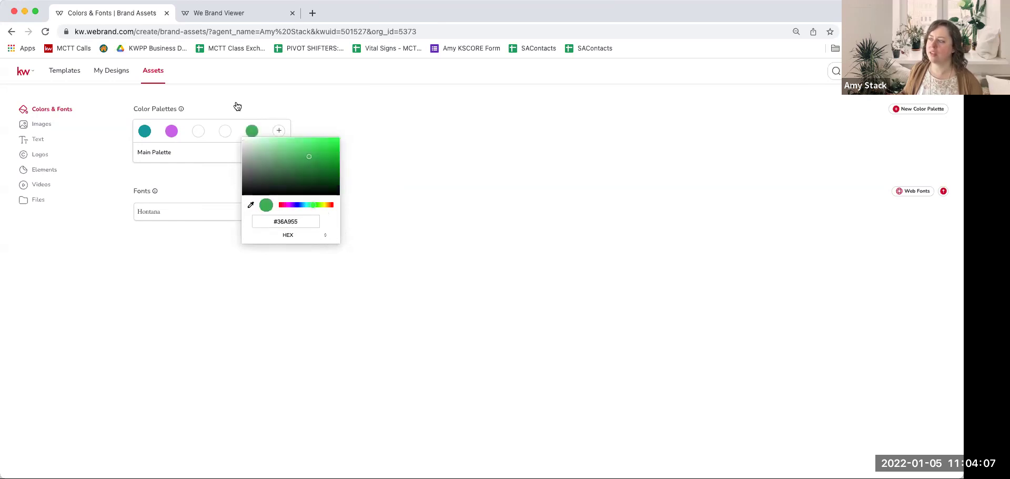
pyautogui.click(383, 157)
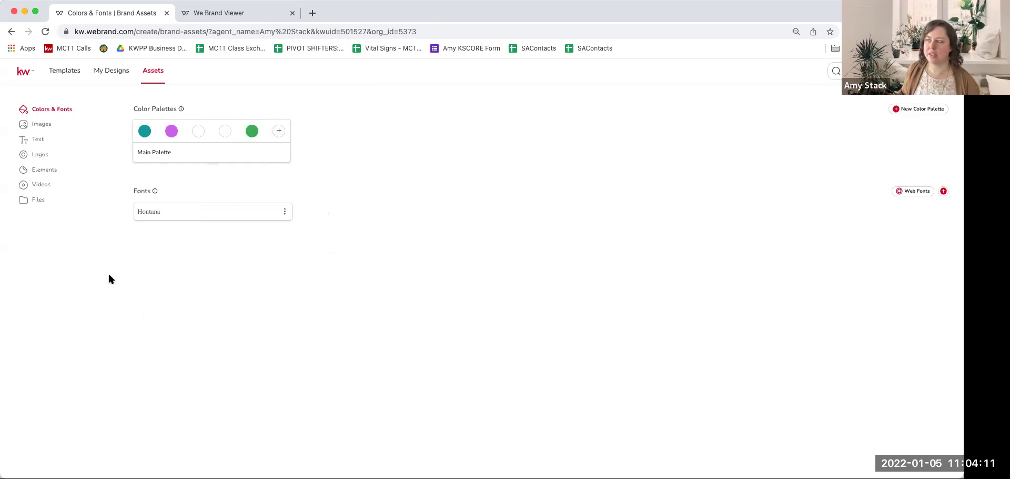
pyautogui.click(41, 124)
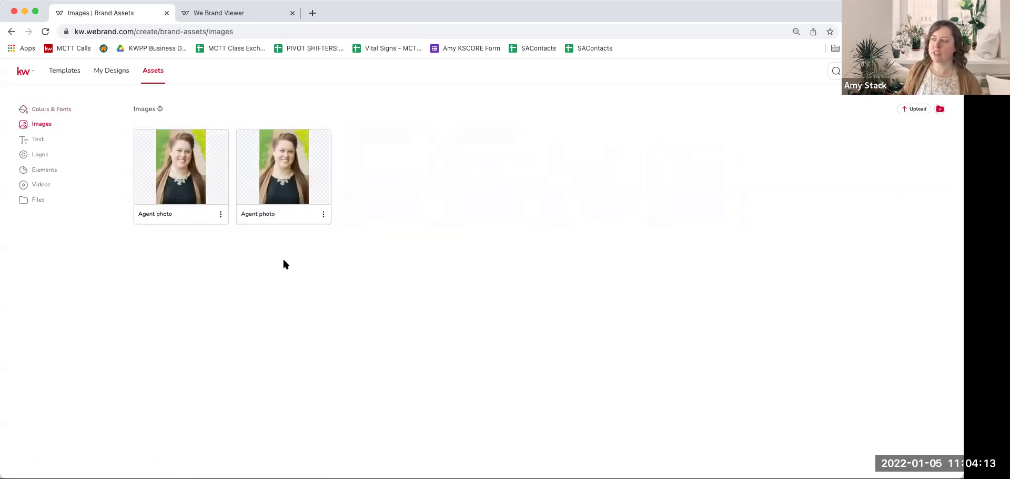
# Step: Cancel the image upload dialog, then browse the Logos, Elements and Videos brand assets
pyautogui.click(912, 114)
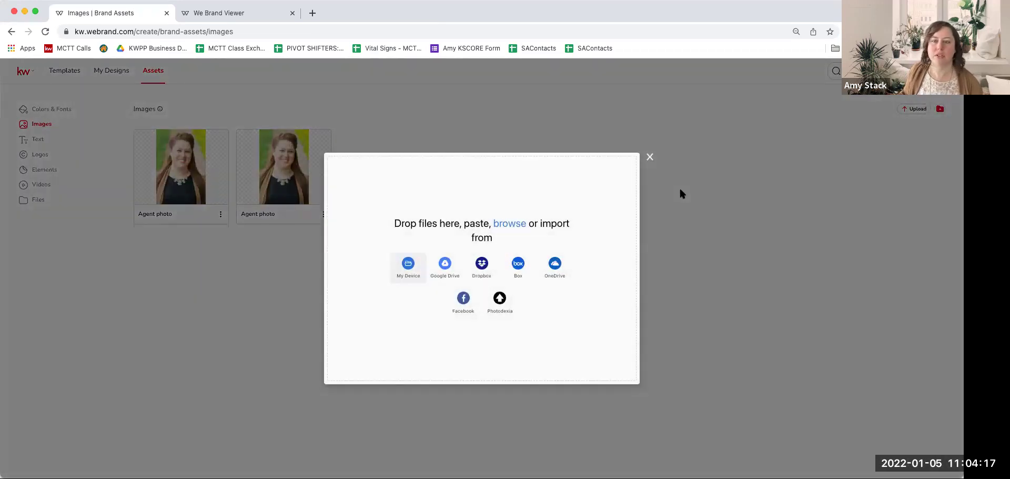
pyautogui.click(651, 160)
pyautogui.click(67, 155)
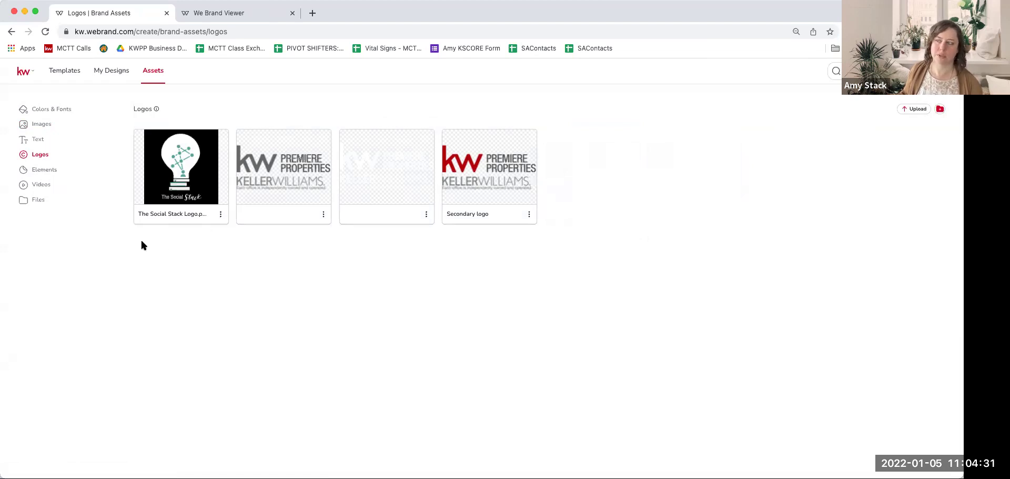
pyautogui.click(38, 168)
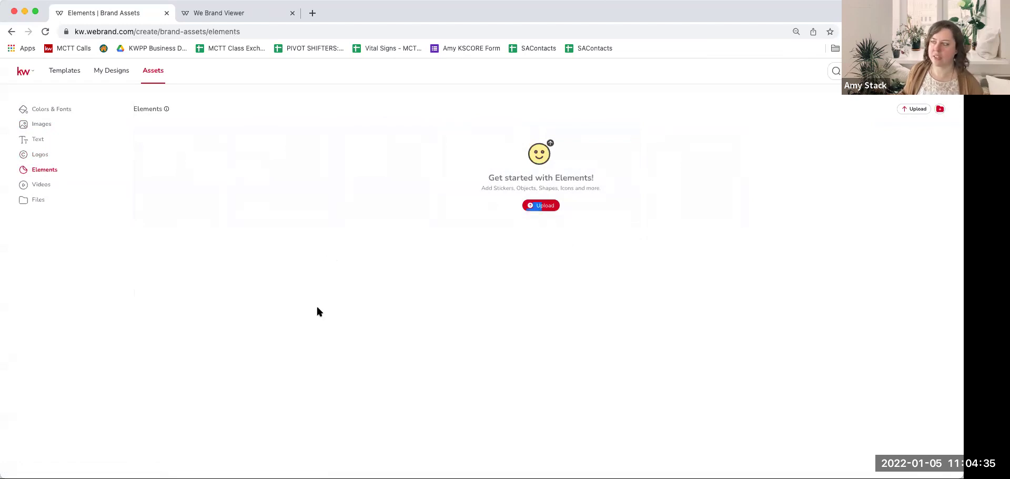
pyautogui.click(41, 189)
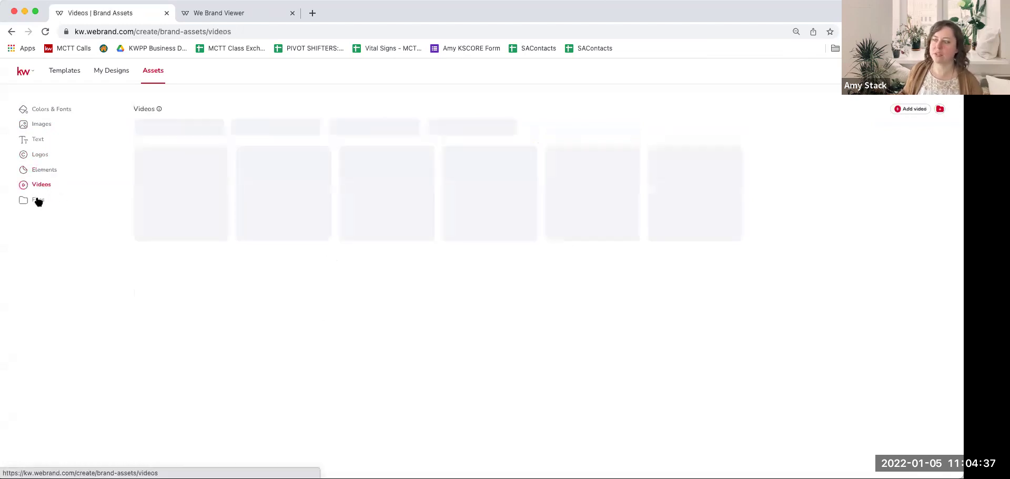
# Step: Review the Text assets and Colors & Fonts web font search, then go to Templates
pyautogui.click(38, 140)
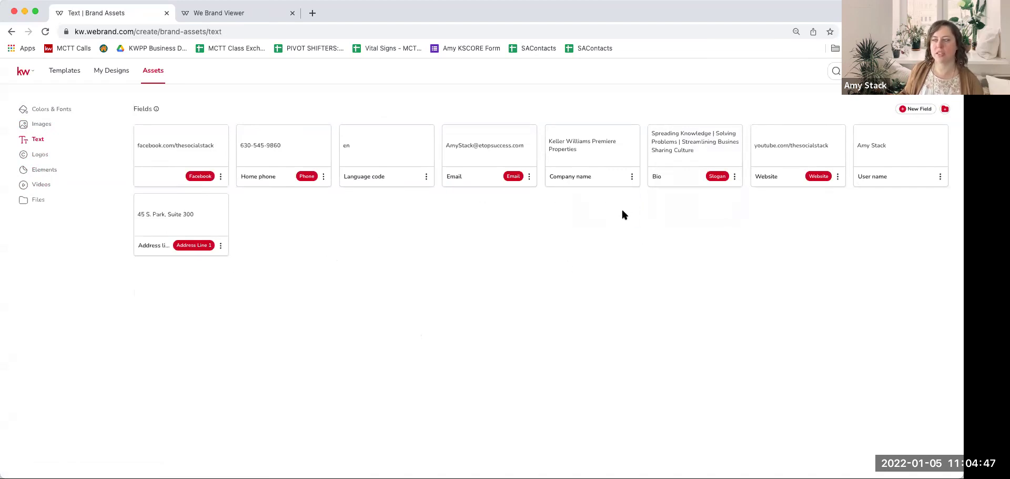
pyautogui.click(62, 113)
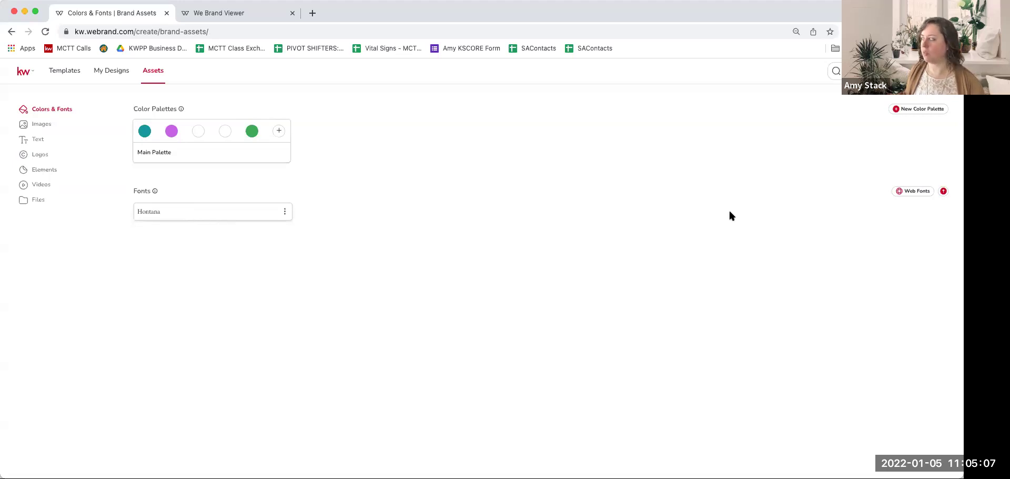
pyautogui.click(913, 195)
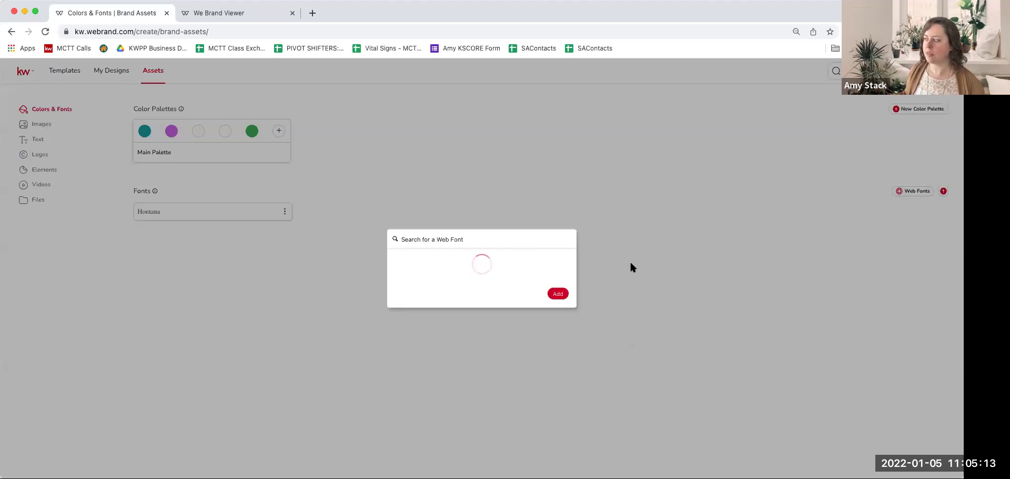
pyautogui.click(126, 73)
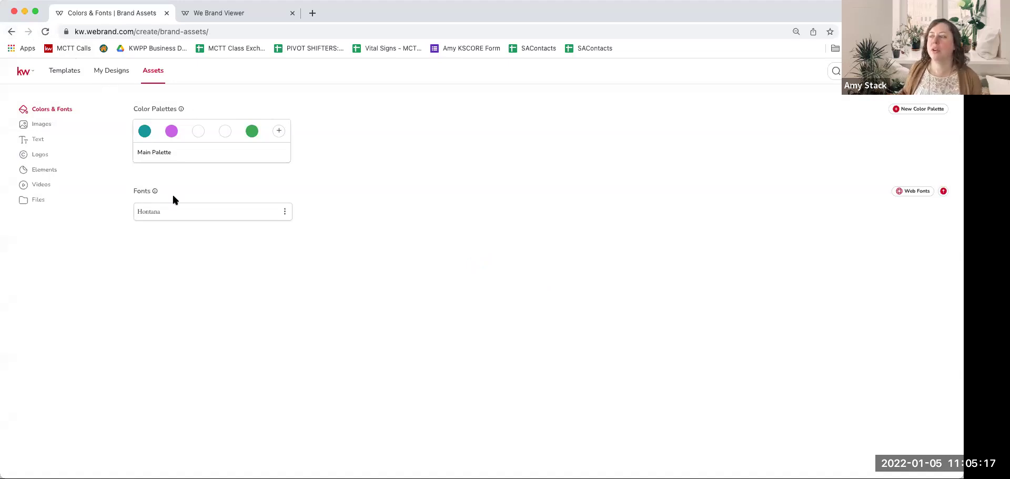
pyautogui.click(65, 75)
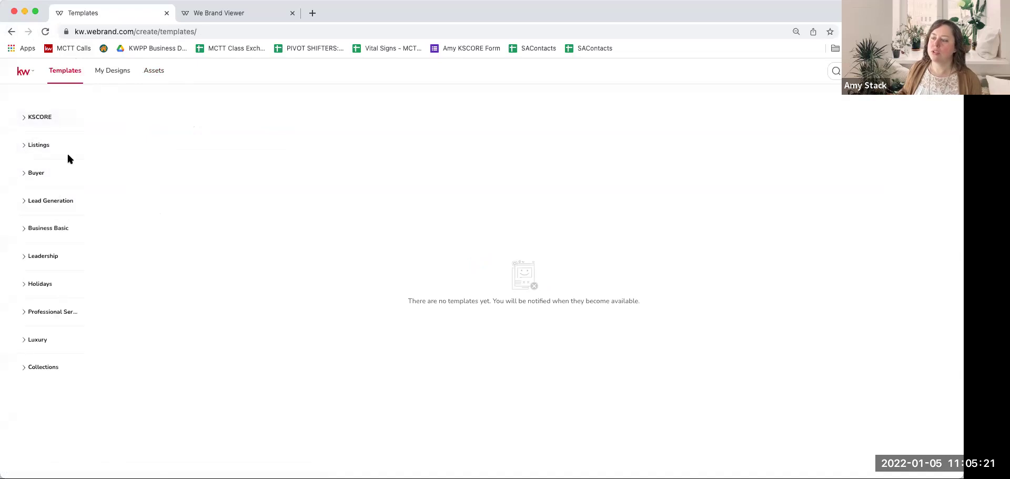
# Step: Open the Buyer Neighborhood Snaps template 'Will Your Next Move Be to Barton Hills?' in the editor
pyautogui.click(35, 178)
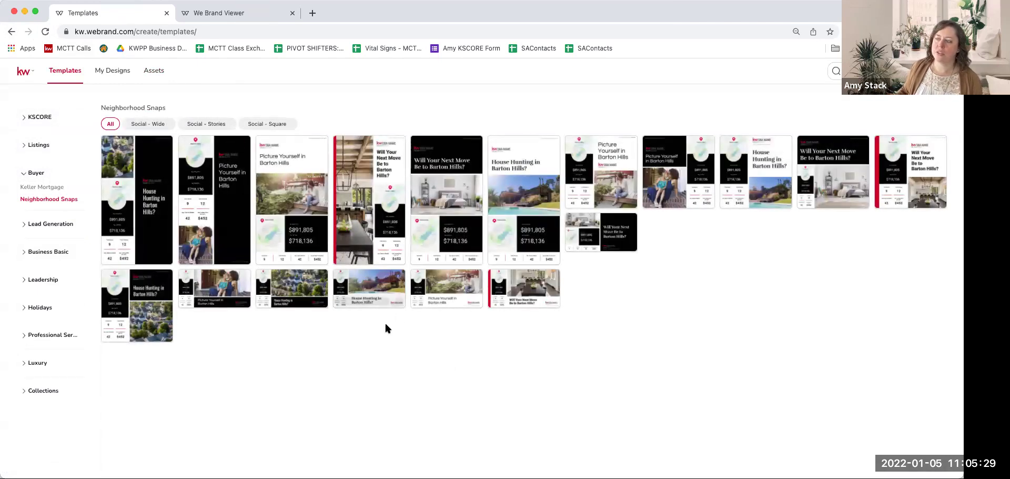
pyautogui.click(535, 279)
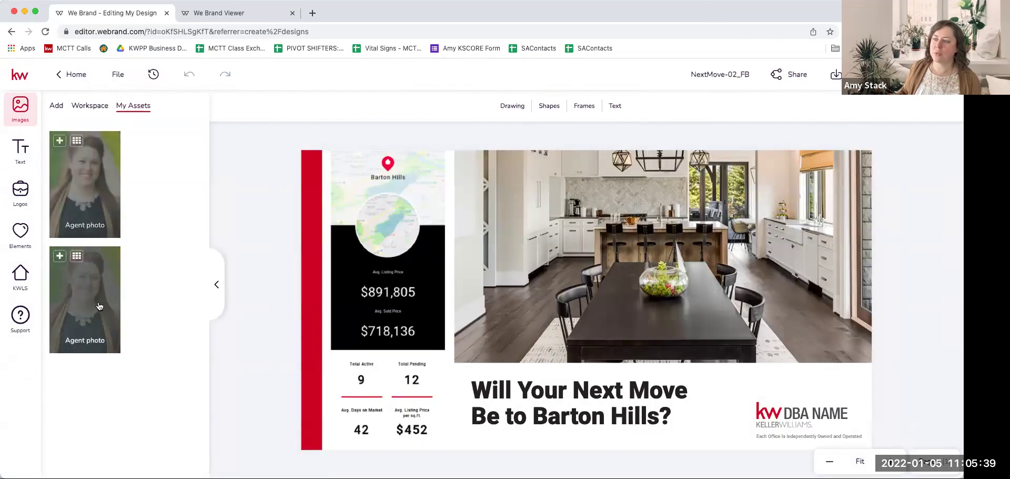
# Step: Check the red vertical bar's fill against the Main Palette library colours
pyautogui.moveTo(99, 305)
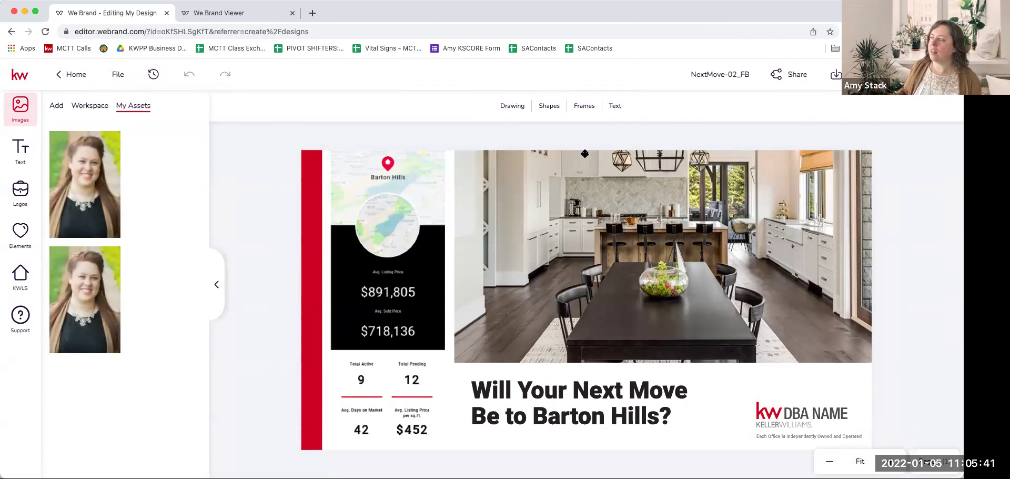
pyautogui.click(318, 207)
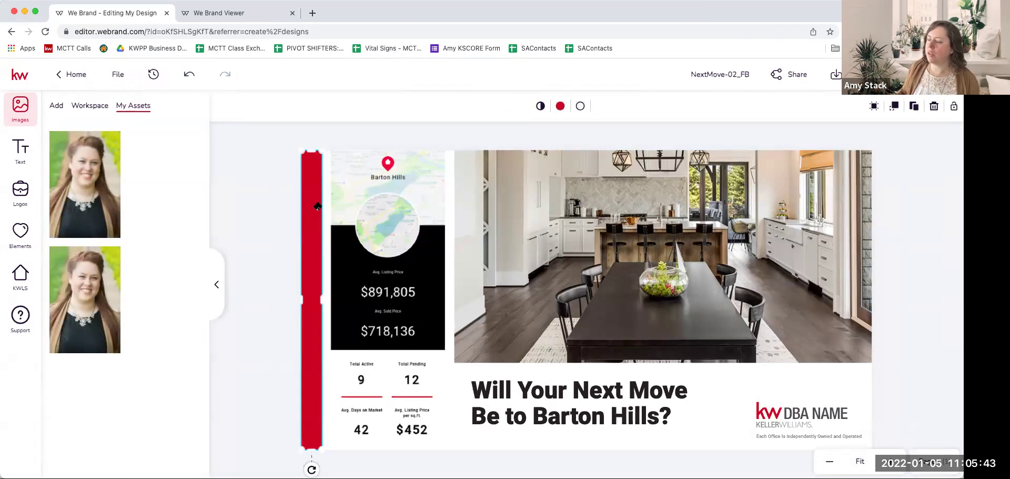
pyautogui.click(559, 107)
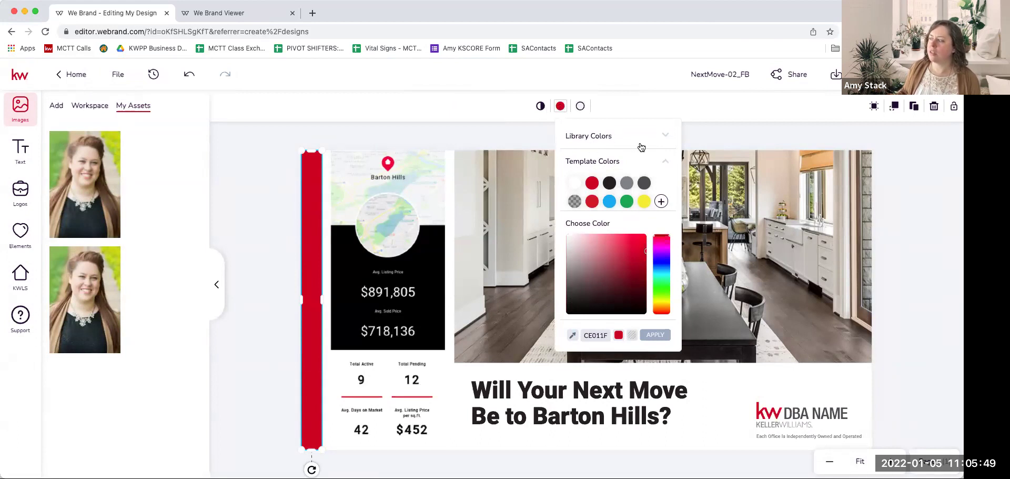
pyautogui.click(664, 138)
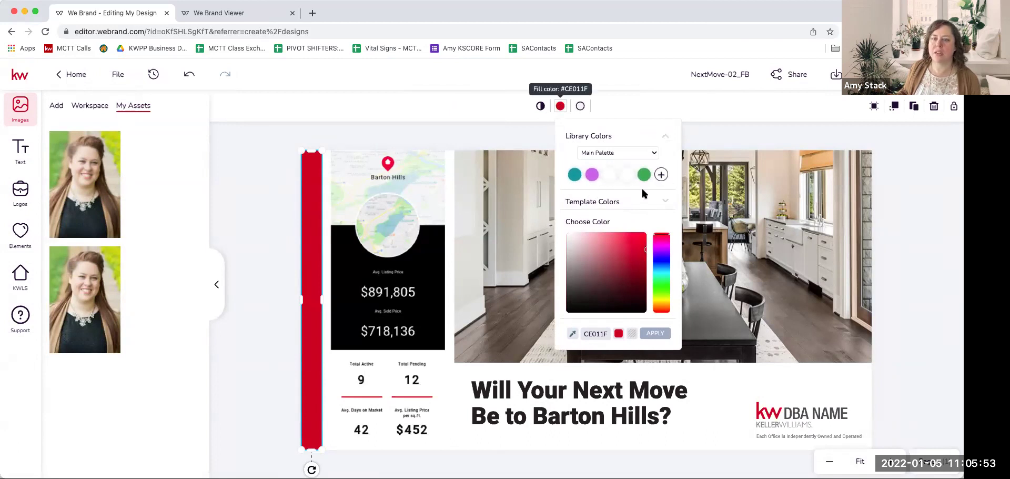
pyautogui.click(735, 137)
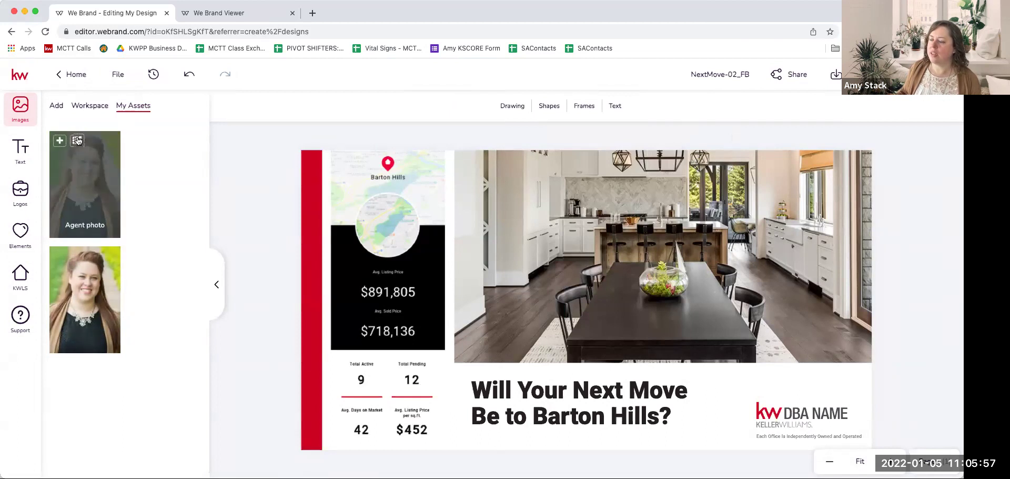
# Step: Insert the Spreading Knowledge text block from My Assets, reposition it, then delete it
pyautogui.click(20, 192)
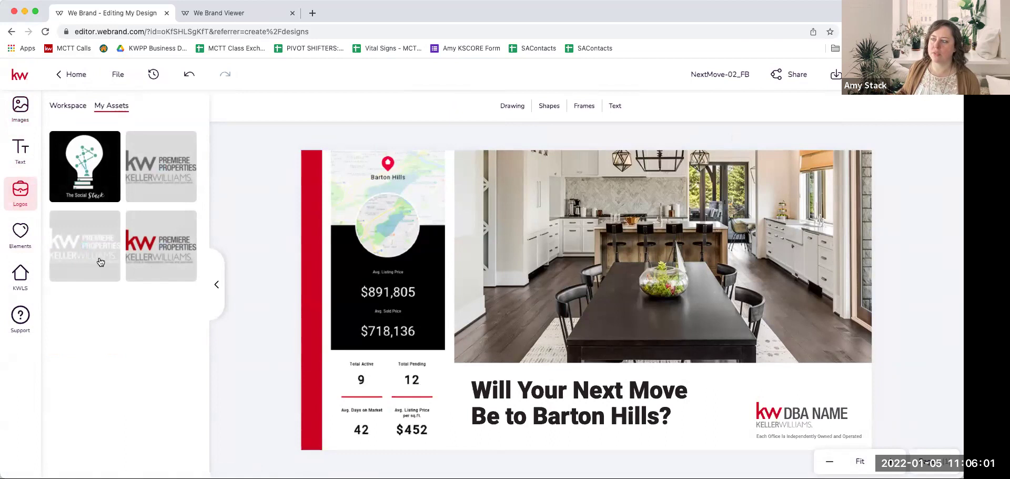
pyautogui.click(20, 150)
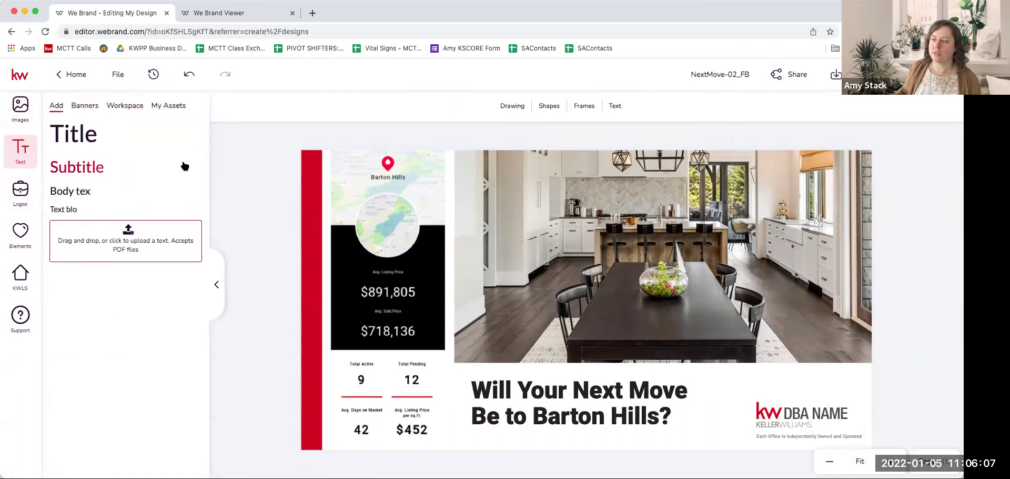
pyautogui.click(168, 106)
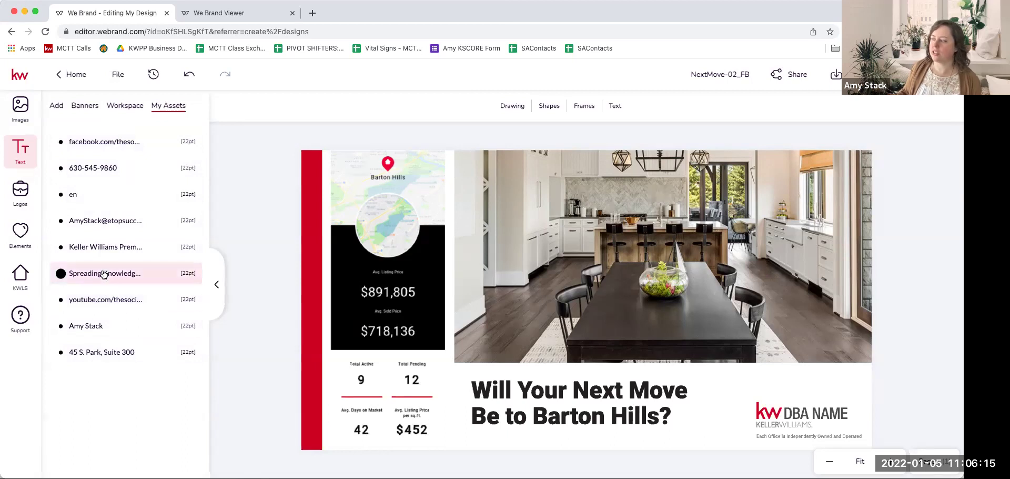
pyautogui.click(103, 274)
pyautogui.moveTo(523, 300); pyautogui.dragTo(577, 202)
pyautogui.moveTo(638, 259)
pyautogui.mouseDown()
pyautogui.moveTo(673, 221)
pyautogui.moveTo(640, 256)
pyautogui.mouseUp()
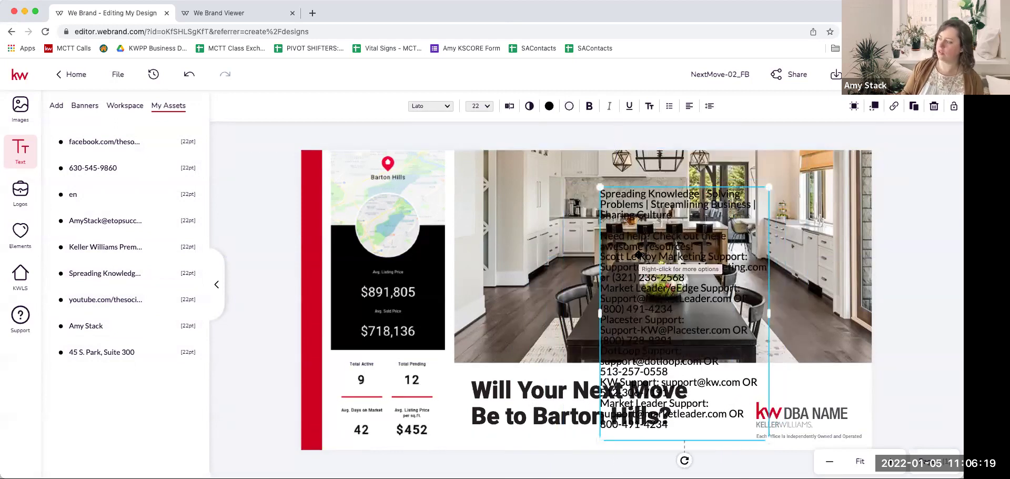
pyautogui.press('Delete')
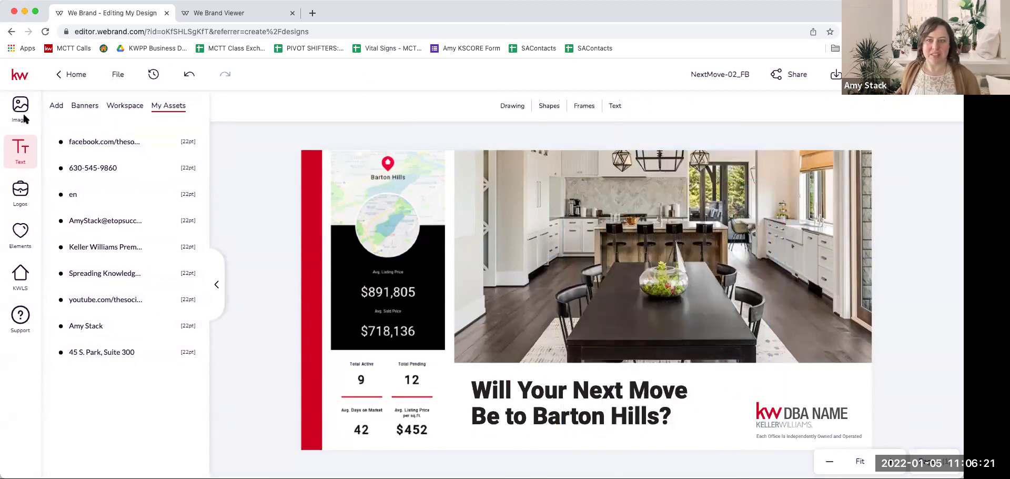